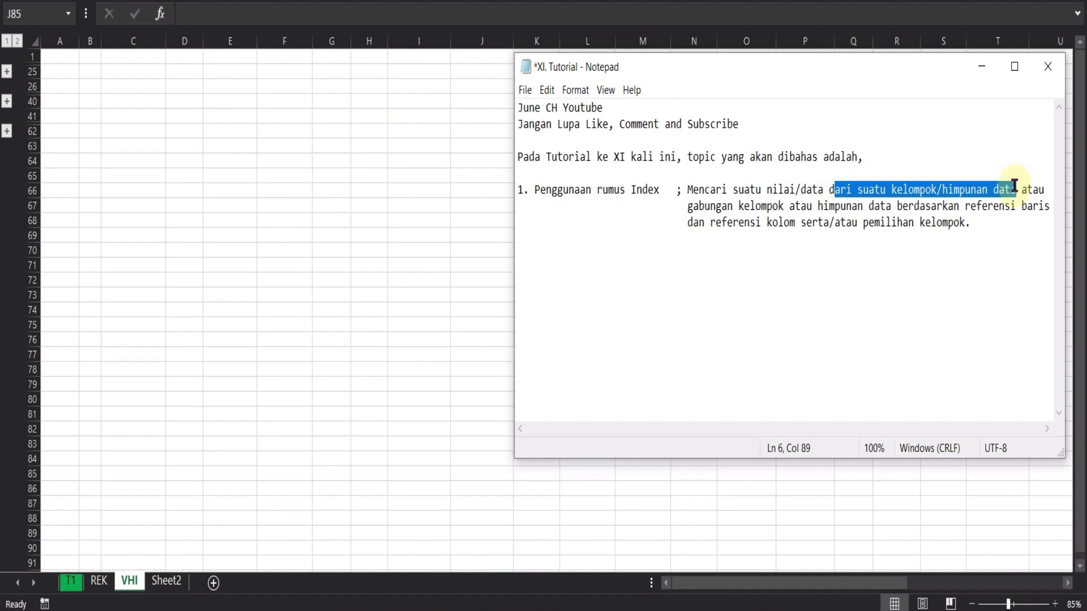
- Read the description of the Index formula in the tutorial notes through its last line
double_click(1033, 189)
drag(685, 209, 1050, 206)
drag(687, 222, 974, 221)
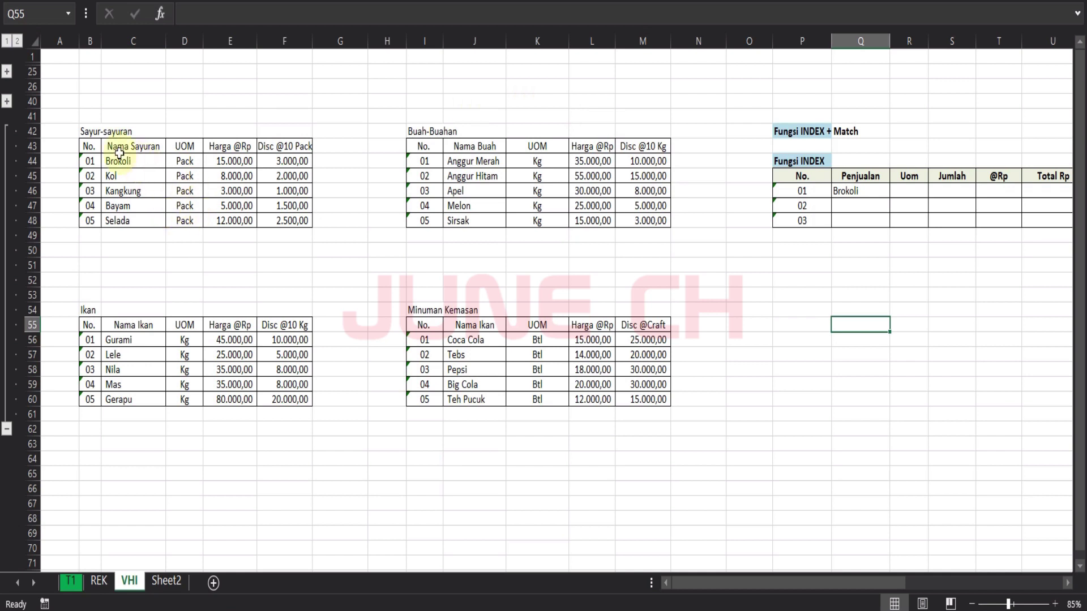
- Examine the item names in the Sayur-sayuran and Buah-Buahan tables on the VHI sheet
click(90, 132)
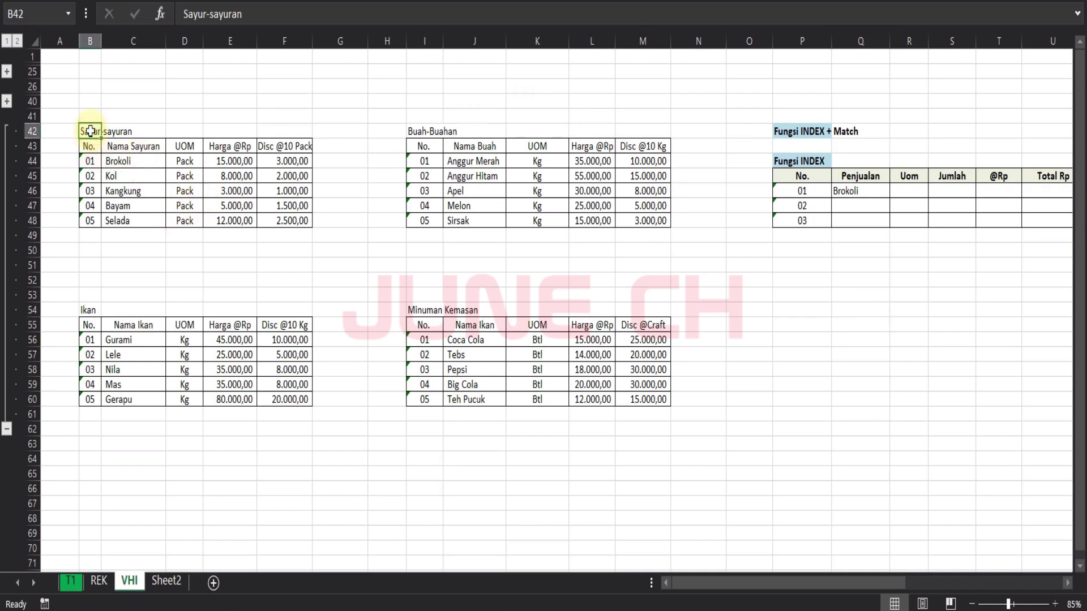
click(139, 162)
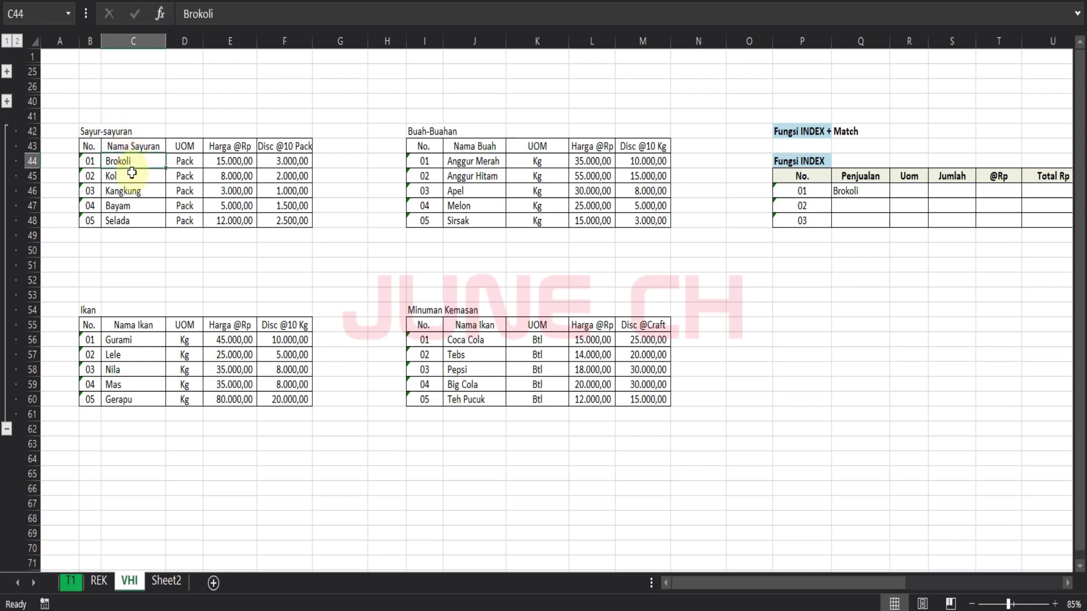
click(131, 179)
click(130, 190)
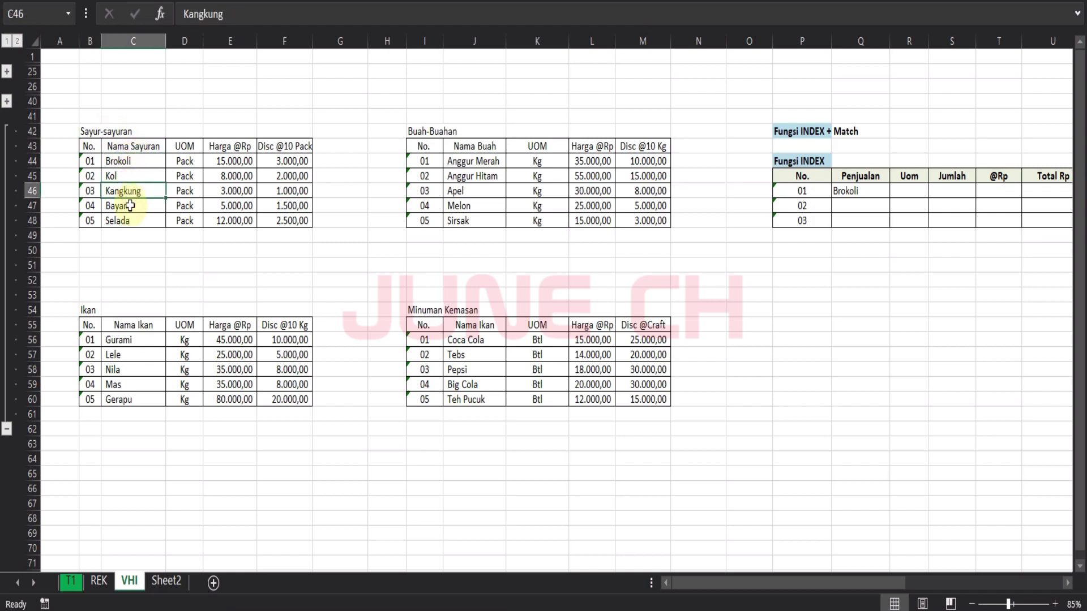
click(130, 207)
click(131, 221)
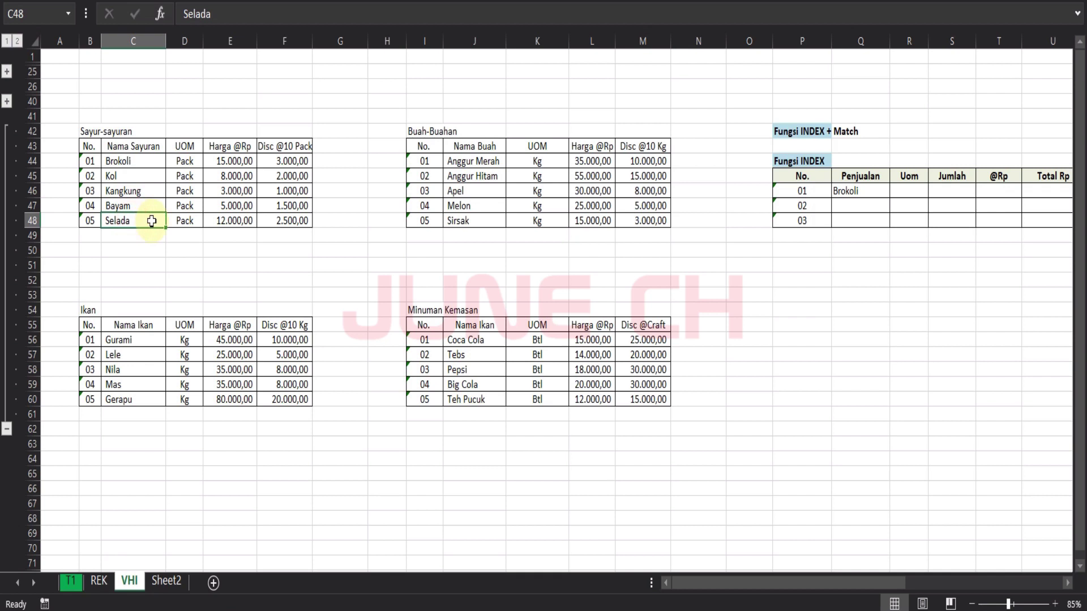
click(433, 131)
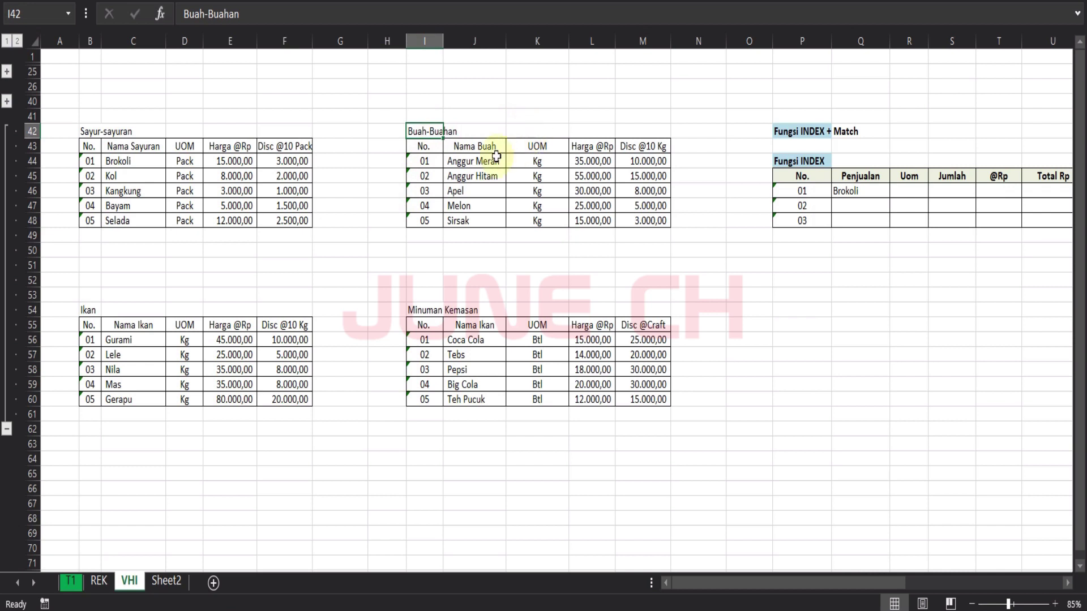
click(462, 163)
click(463, 176)
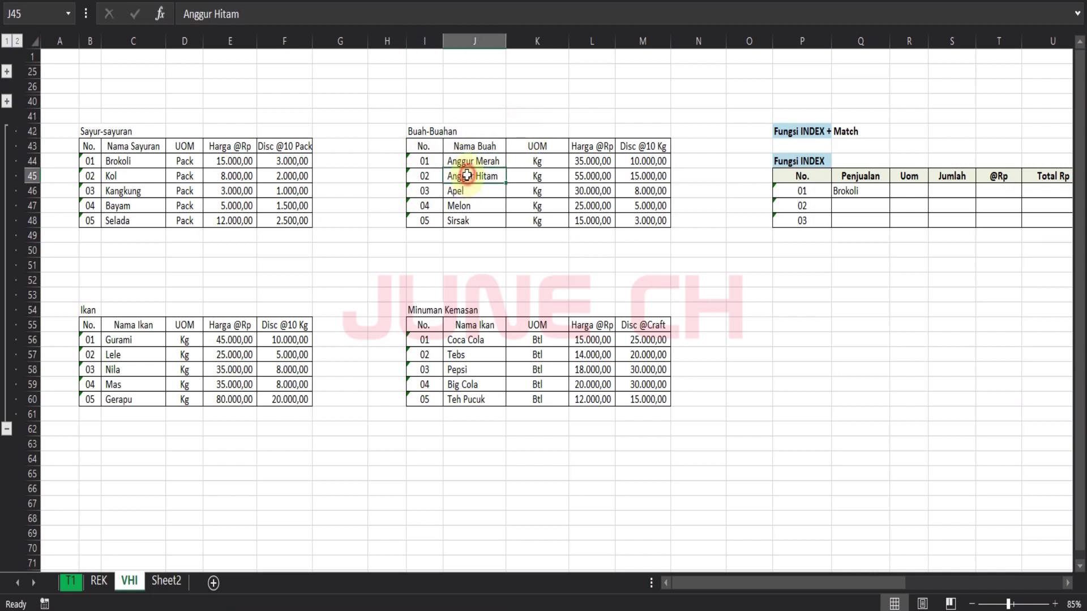
click(472, 192)
click(473, 209)
click(477, 223)
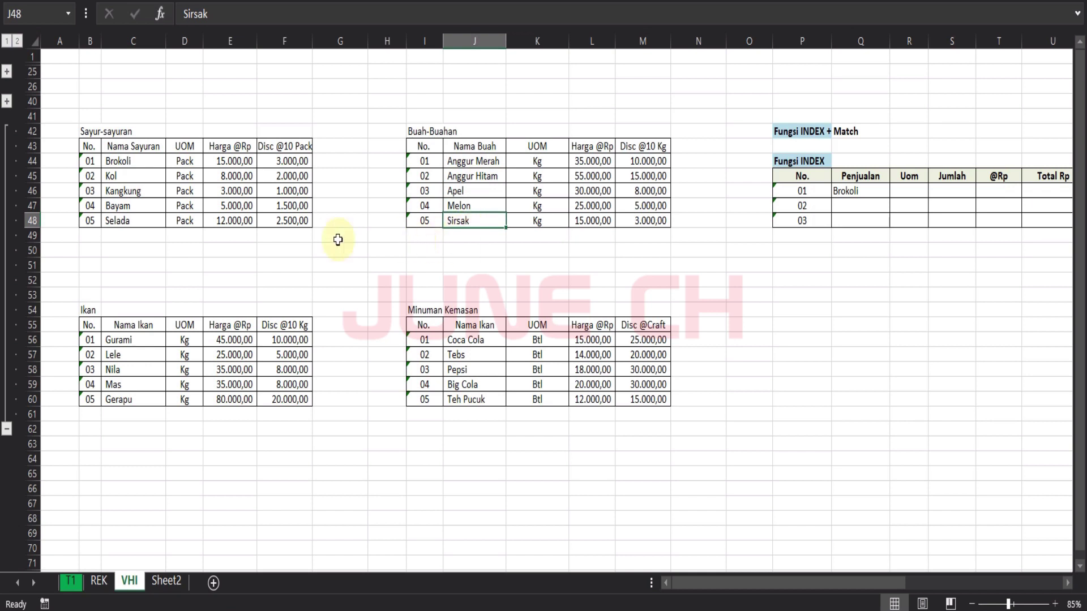
- Examine the item names in the Ikan and Minuman Kemasan tables
click(95, 310)
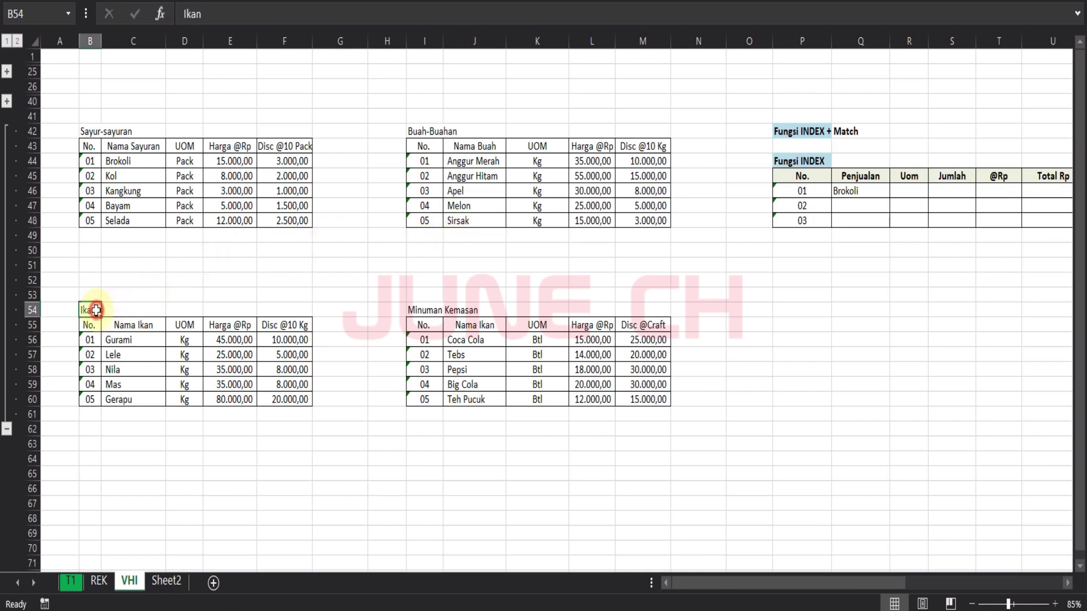
click(152, 340)
click(150, 355)
click(148, 369)
click(148, 385)
click(147, 399)
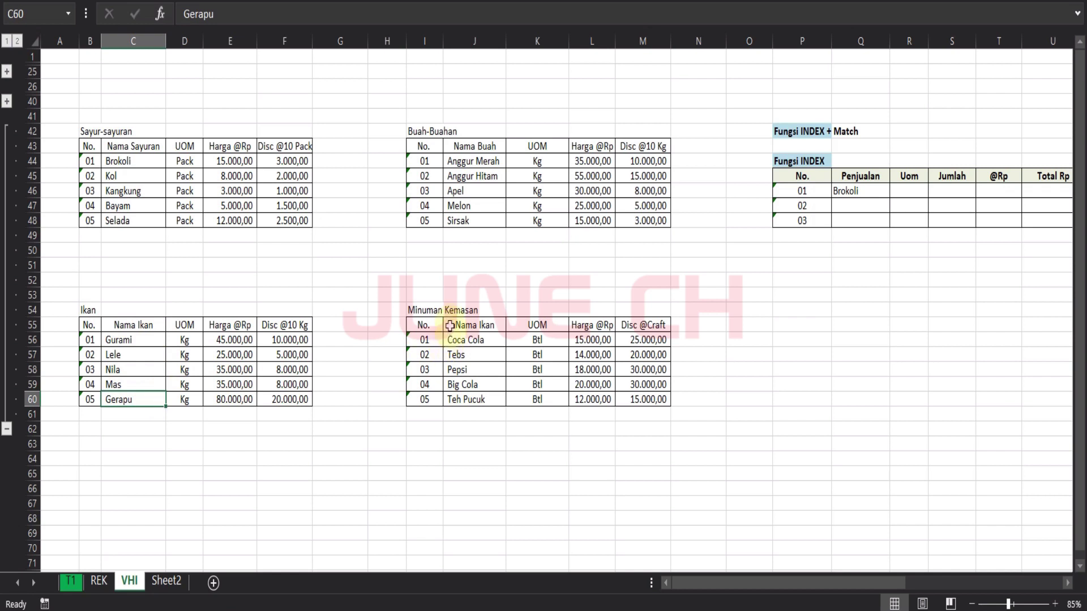
click(435, 308)
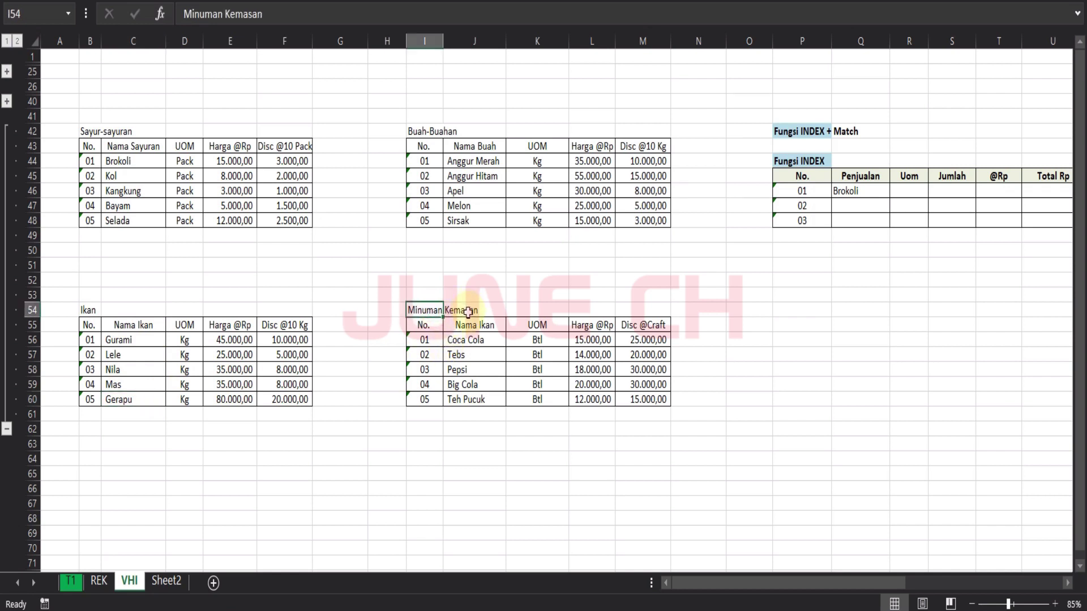
click(477, 342)
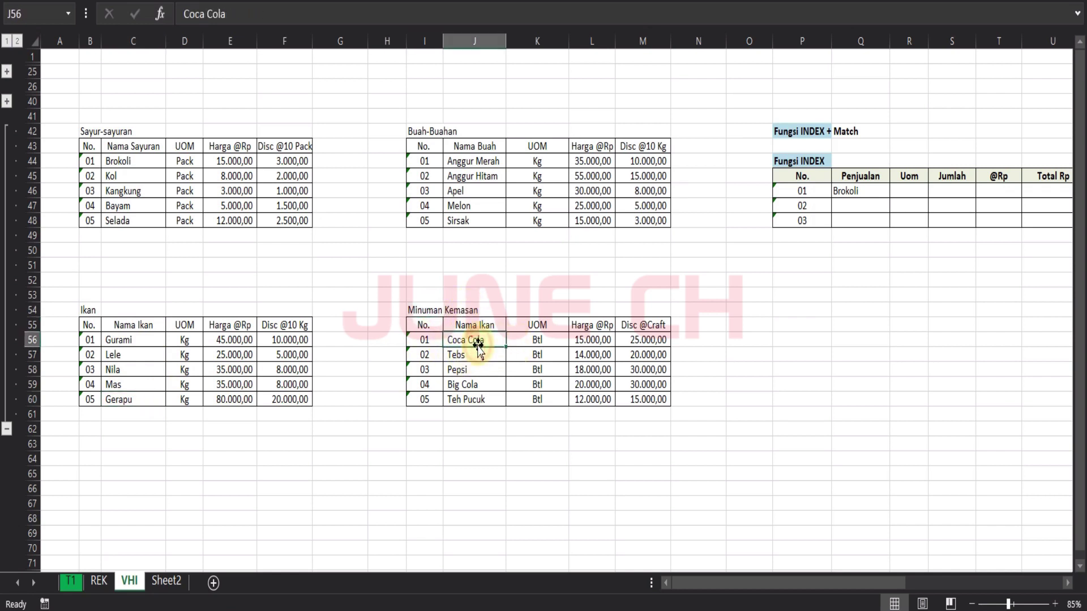
click(479, 356)
click(480, 372)
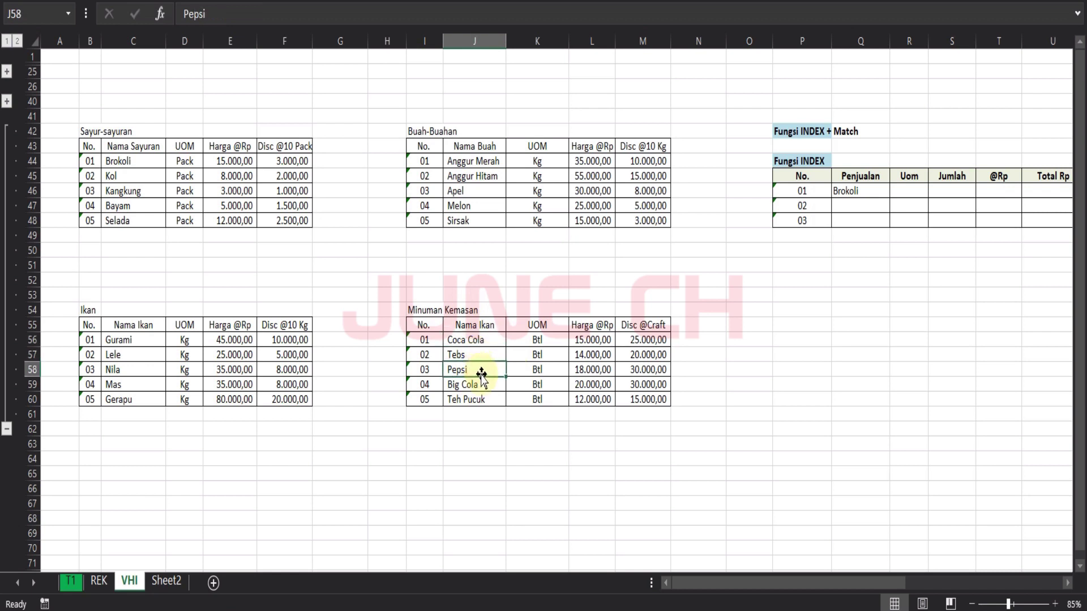
click(482, 385)
click(475, 403)
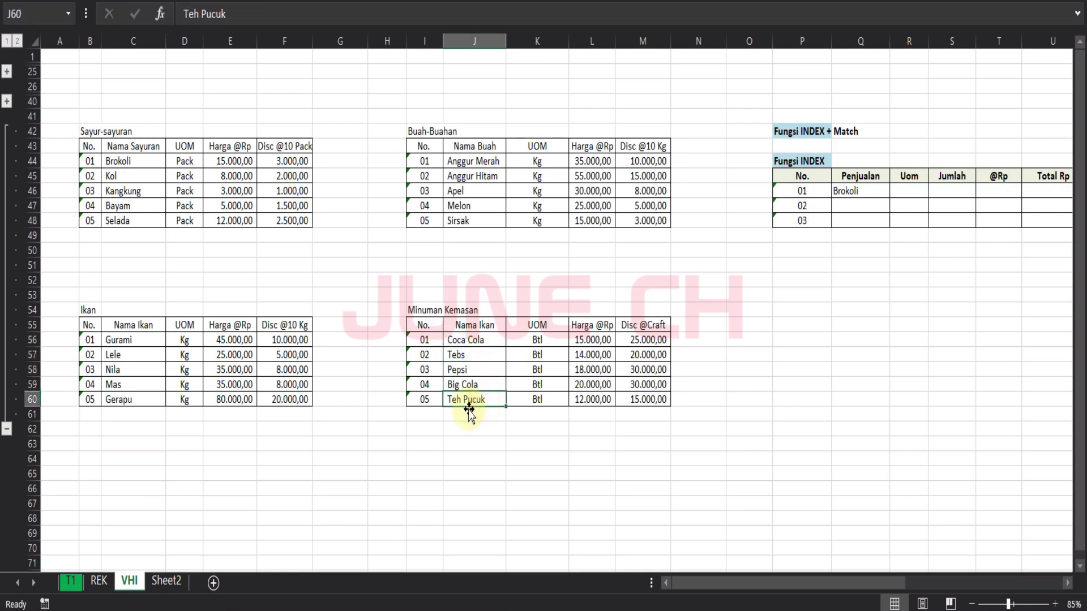
- Examine the Fungsi INDEX sales table, including the Brokoli entry and its empty Uom to Total Biaya cells
scroll(492, 362, right, 3)
click(530, 309)
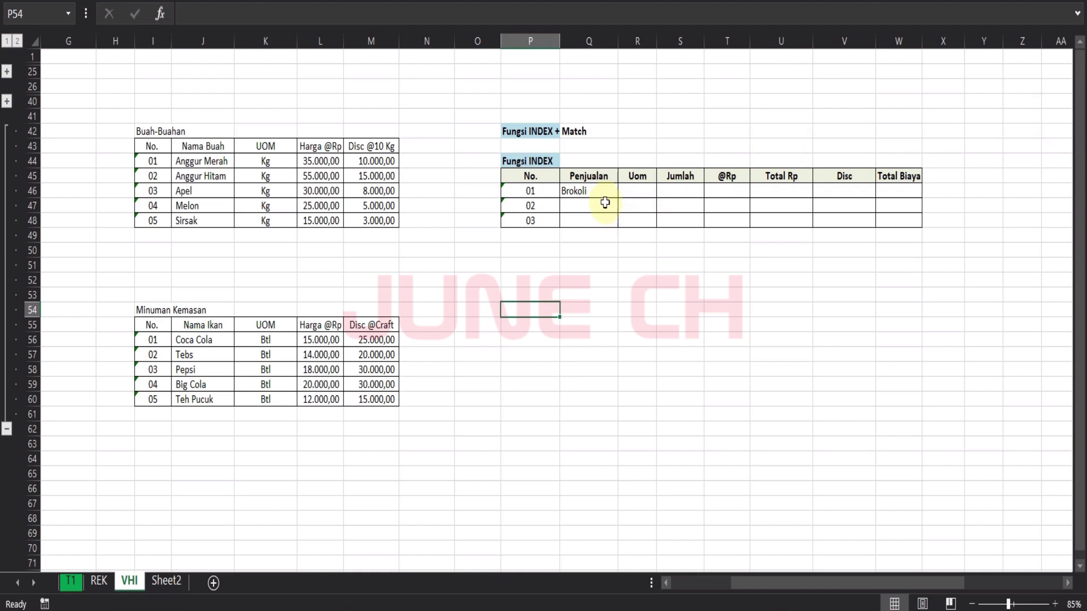
drag(642, 192, 888, 190)
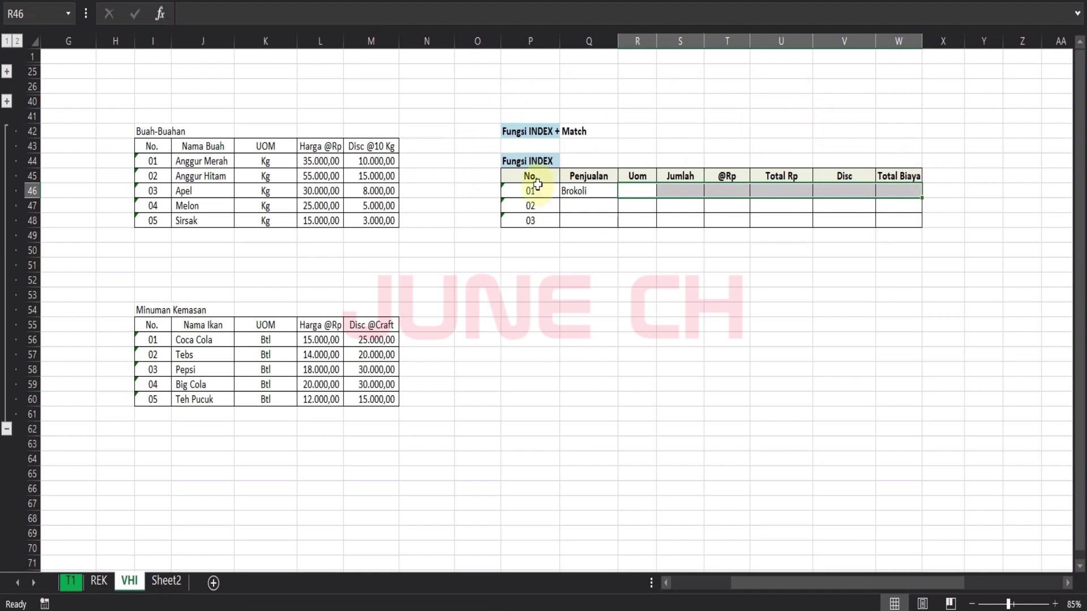
click(591, 192)
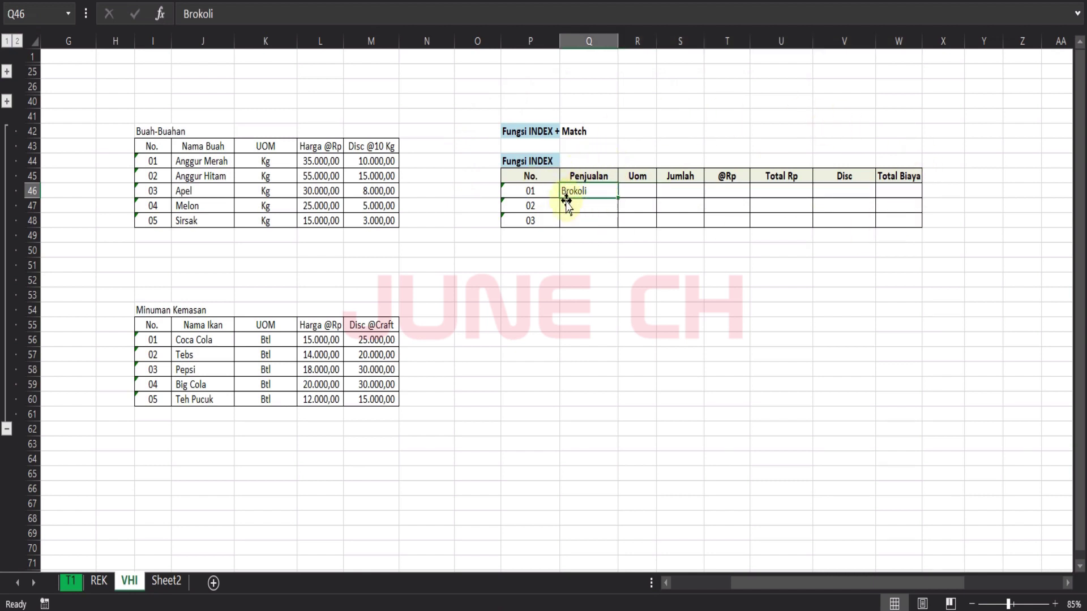
click(635, 193)
drag(782, 583, 735, 583)
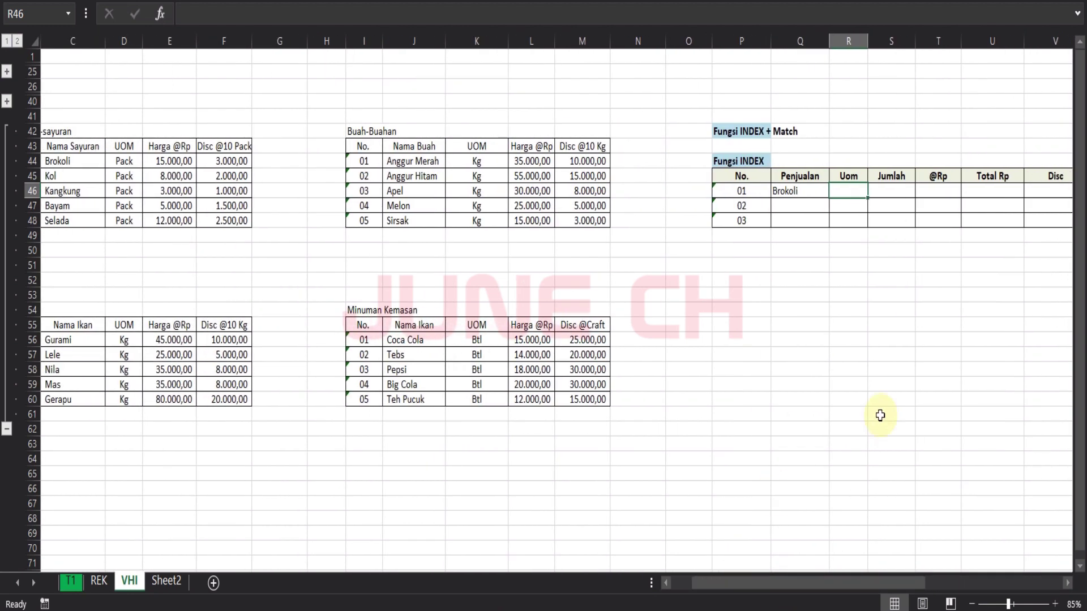
text(Pa)
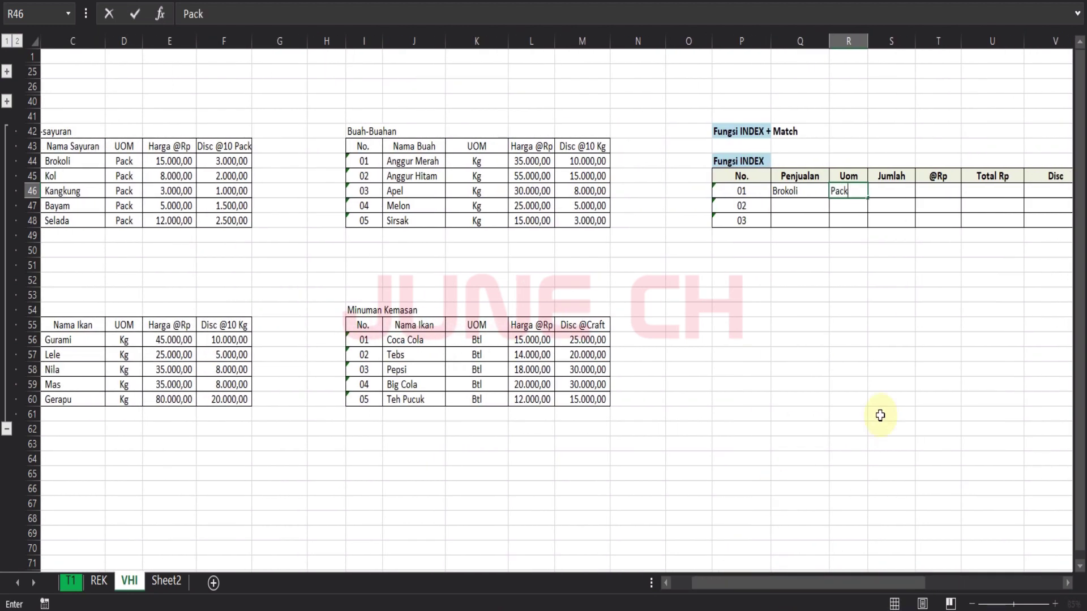
text(ck)
key(Tab)
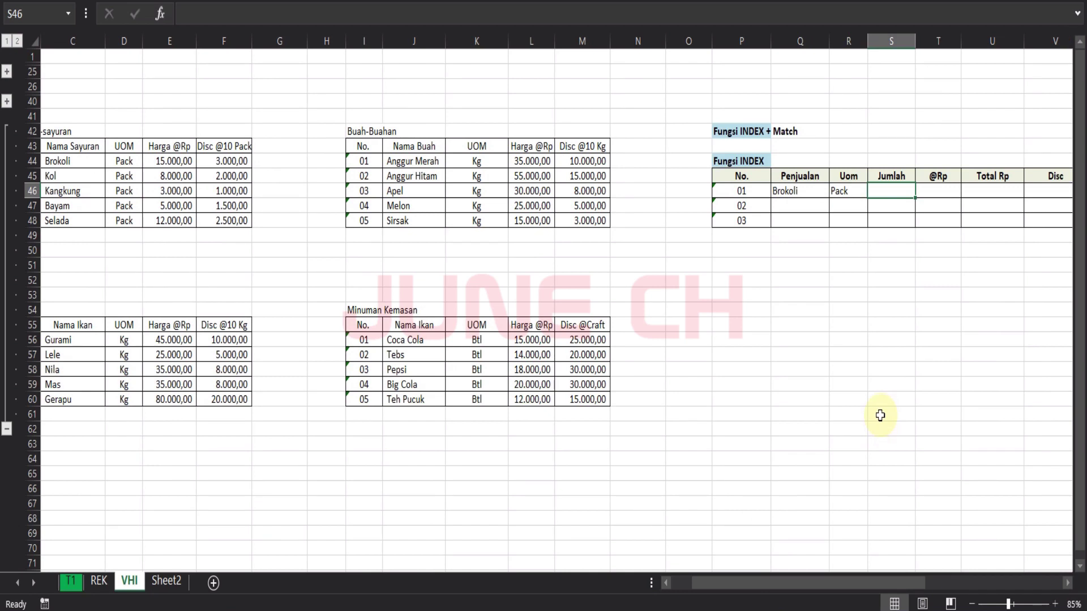
text(19)
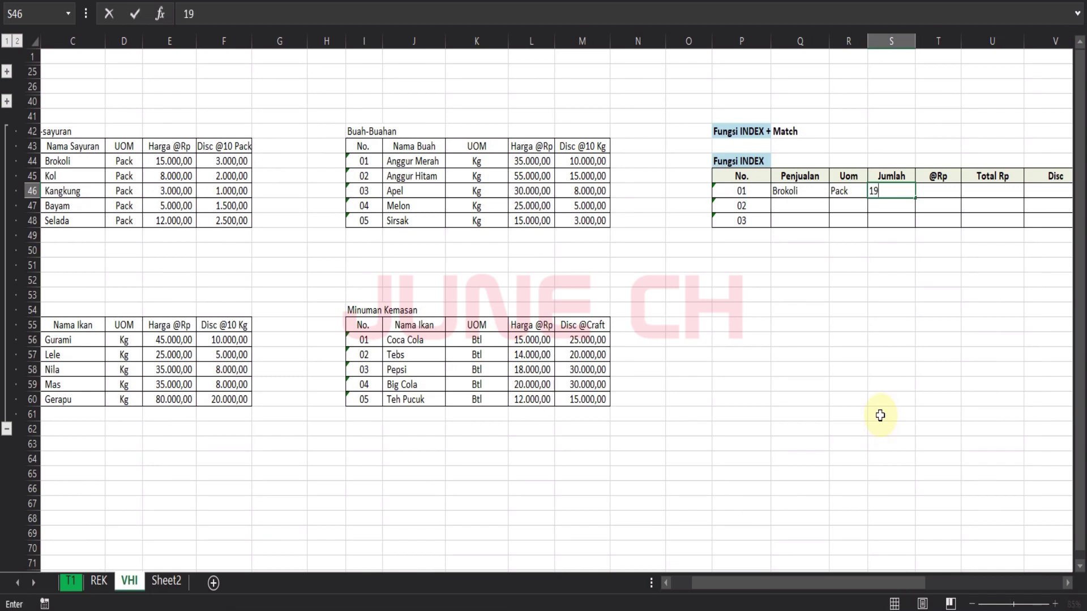
key(Tab)
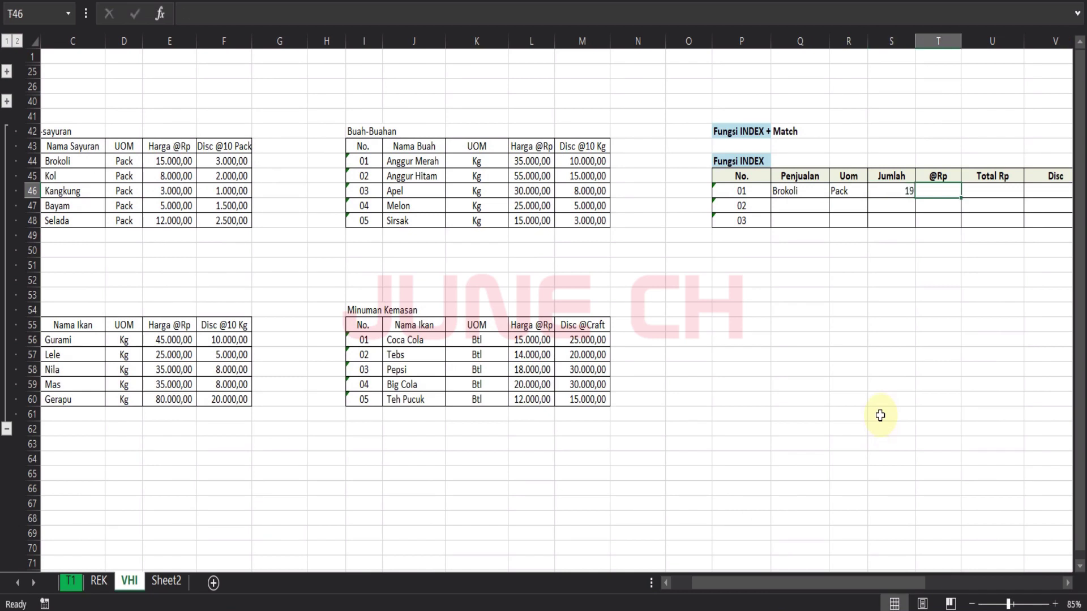
text(1)
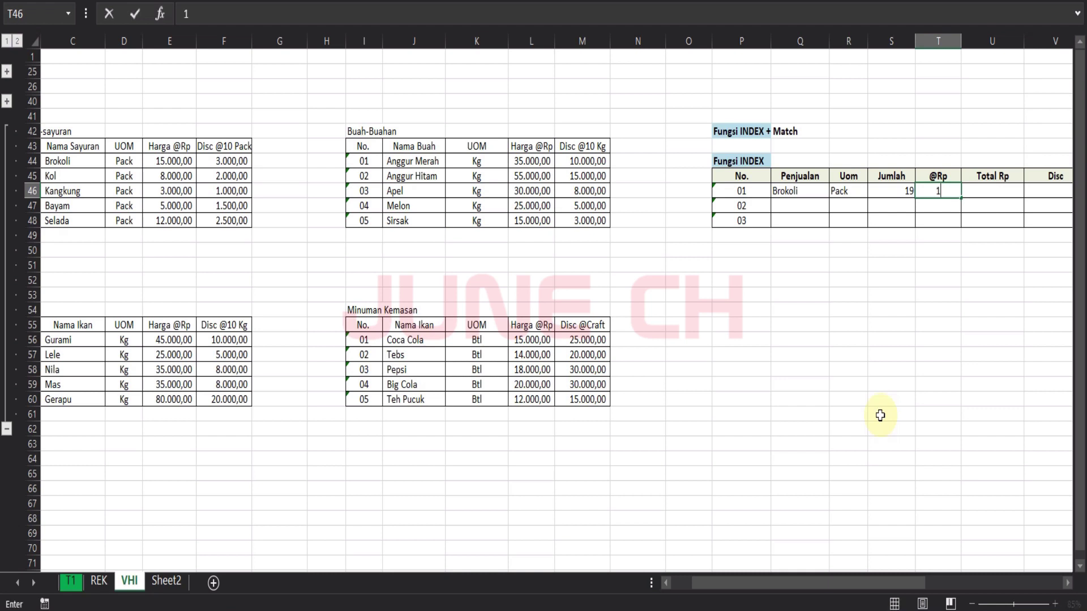
text(5000)
key(Tab)
- Calculate Total Rp in U46 for the Brokoli row with the formula =S46*T46
text(=)
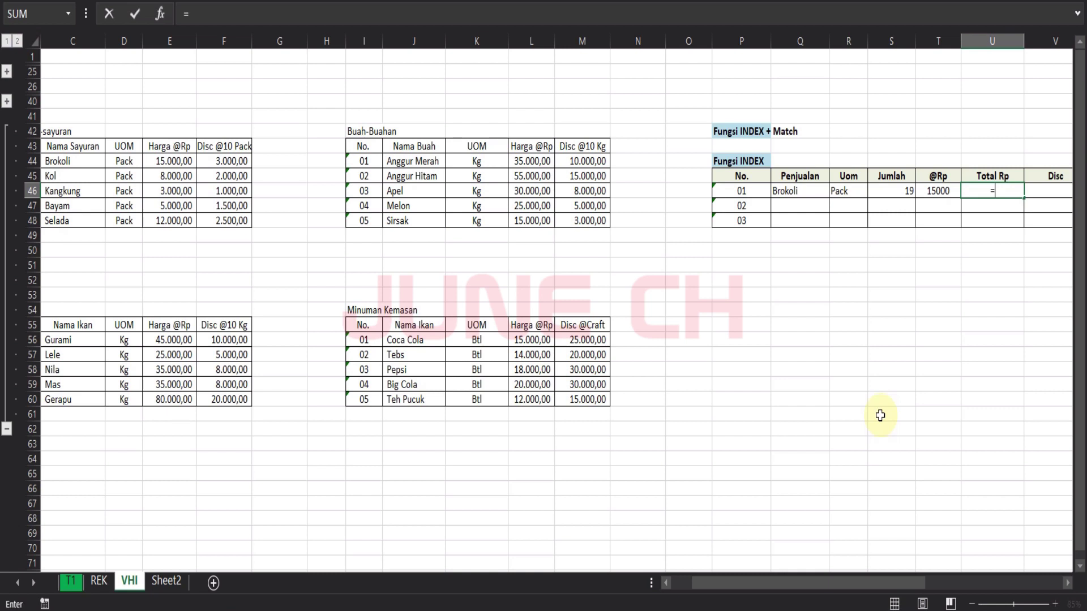
key(Left)
key(Left)
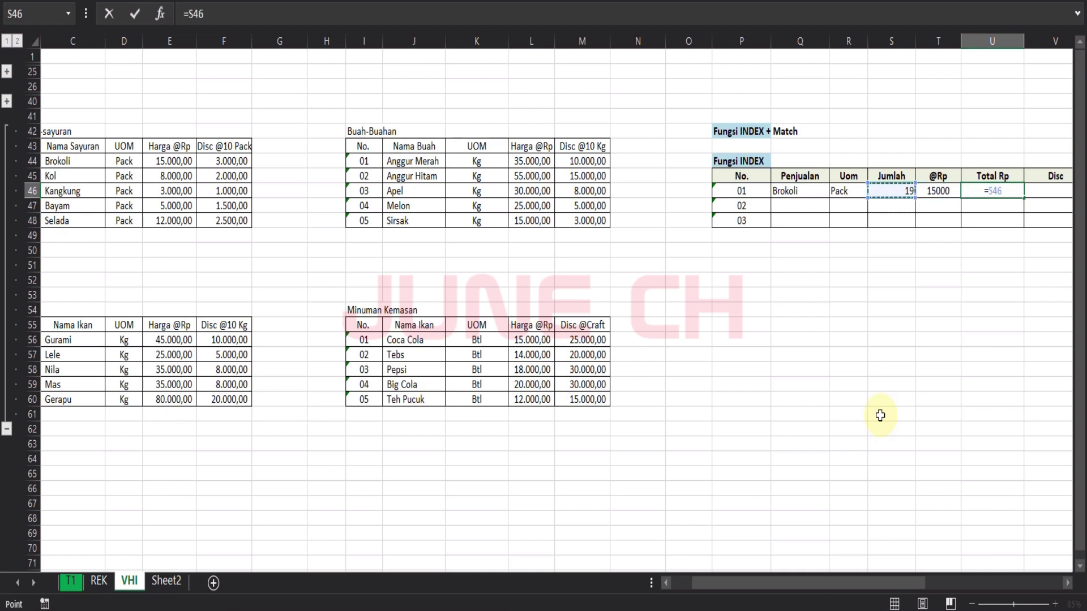
text(*)
key(Left)
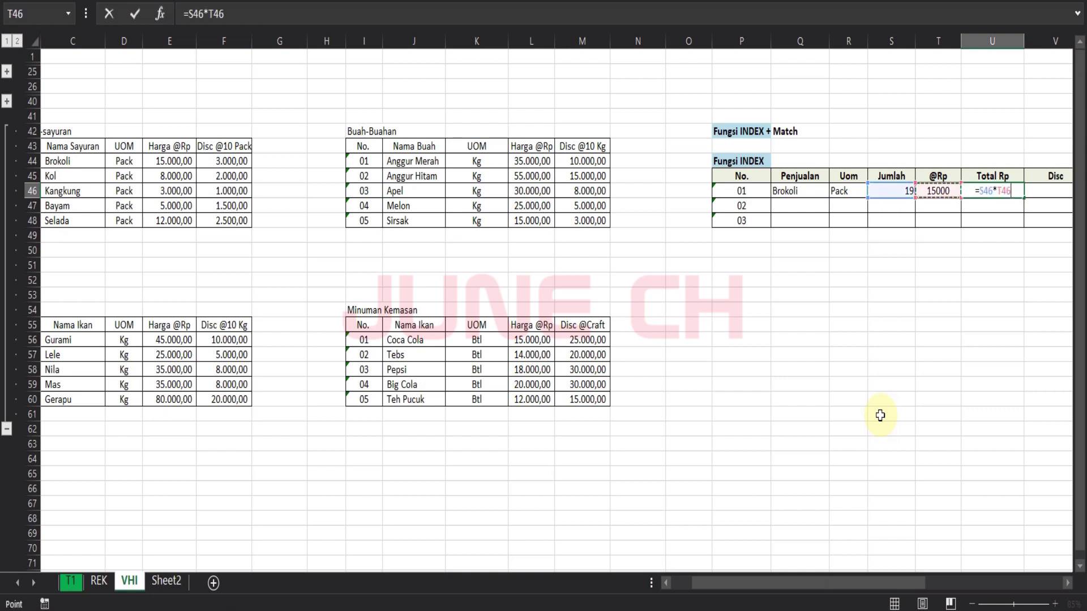
key(Tab)
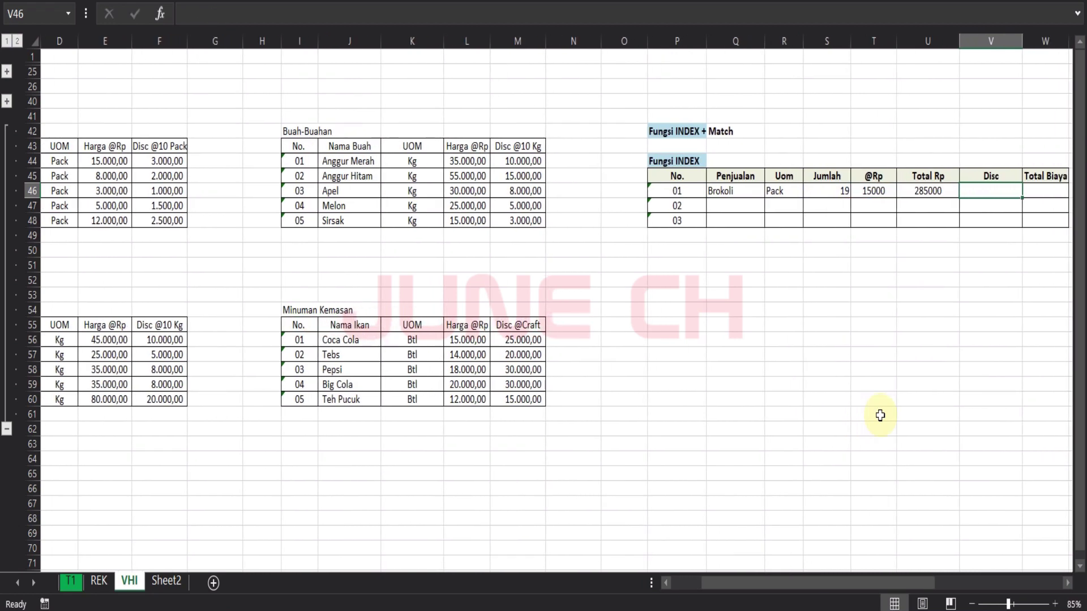
- Set the Brokoli row's Disc to 3000 and calculate Total Biaya in W46 with the formula =U46-V46
text(3000)
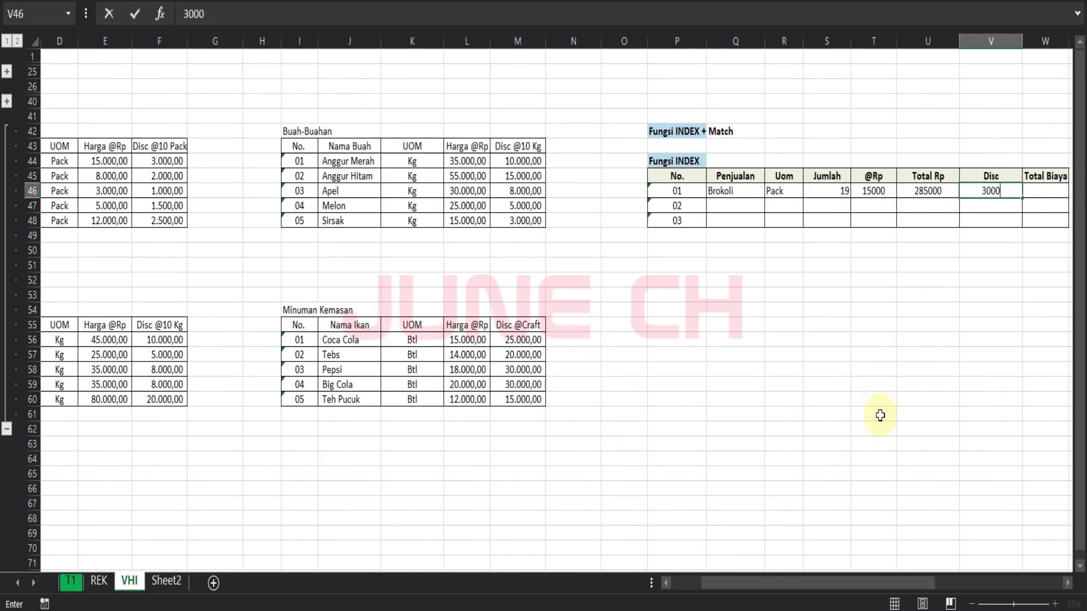
key(Tab)
text(=)
key(Left)
key(Left)
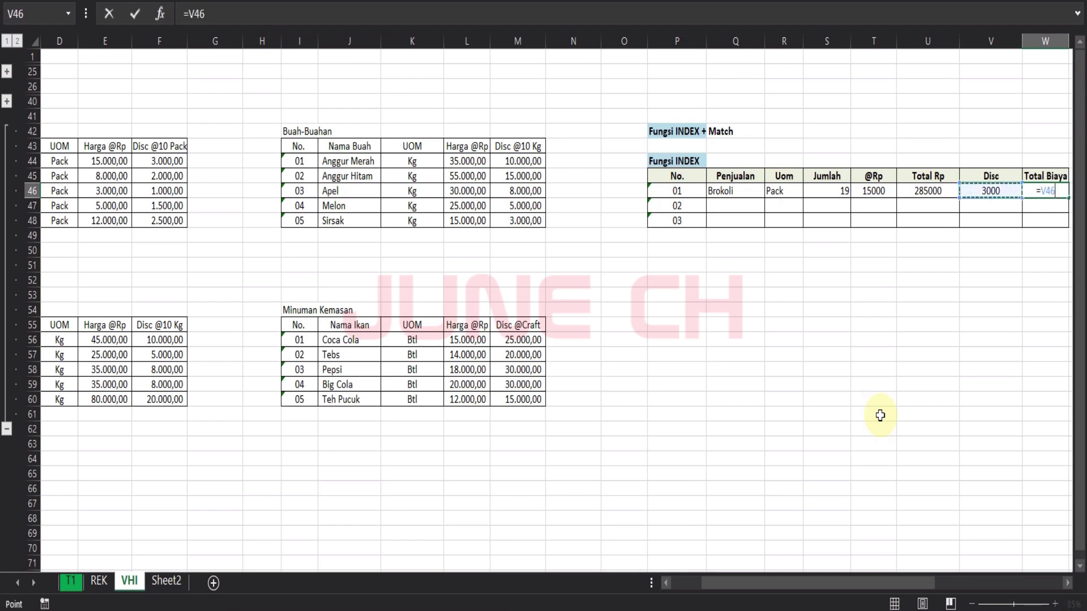
text(-)
key(Left)
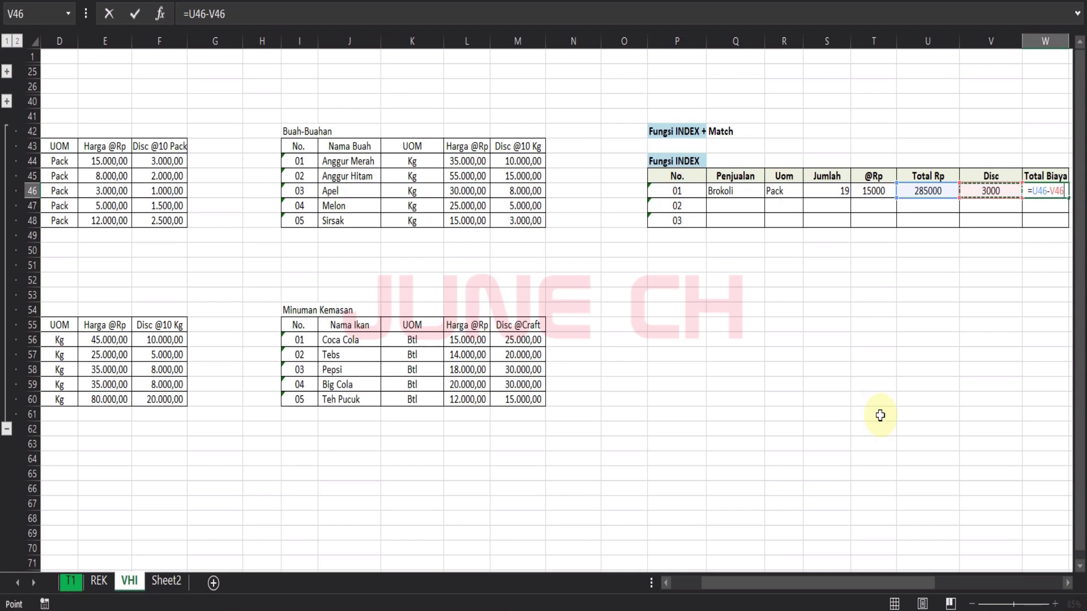
key(Tab)
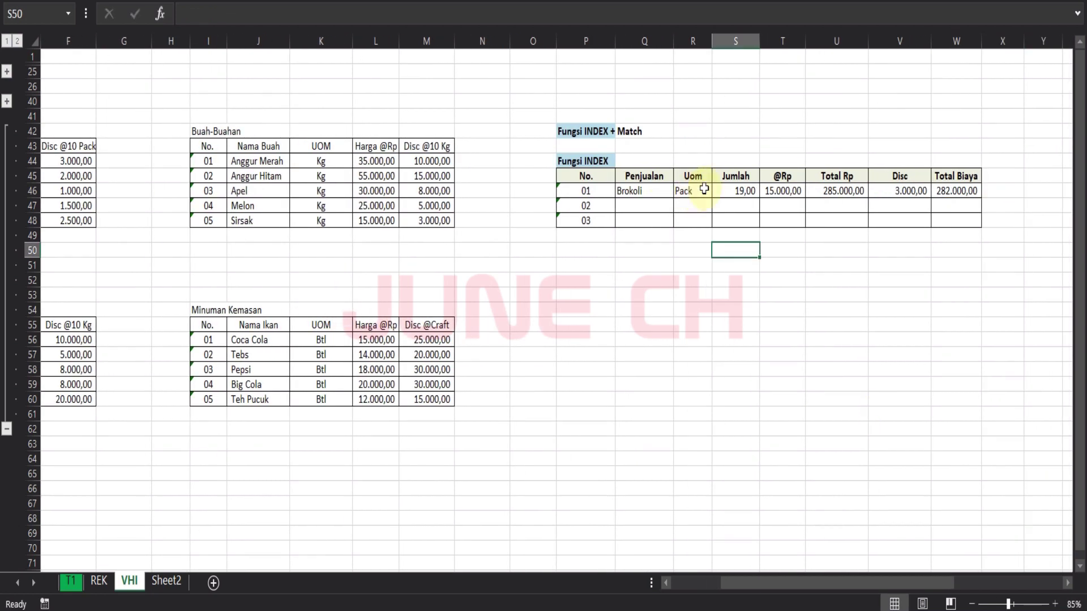
click(697, 191)
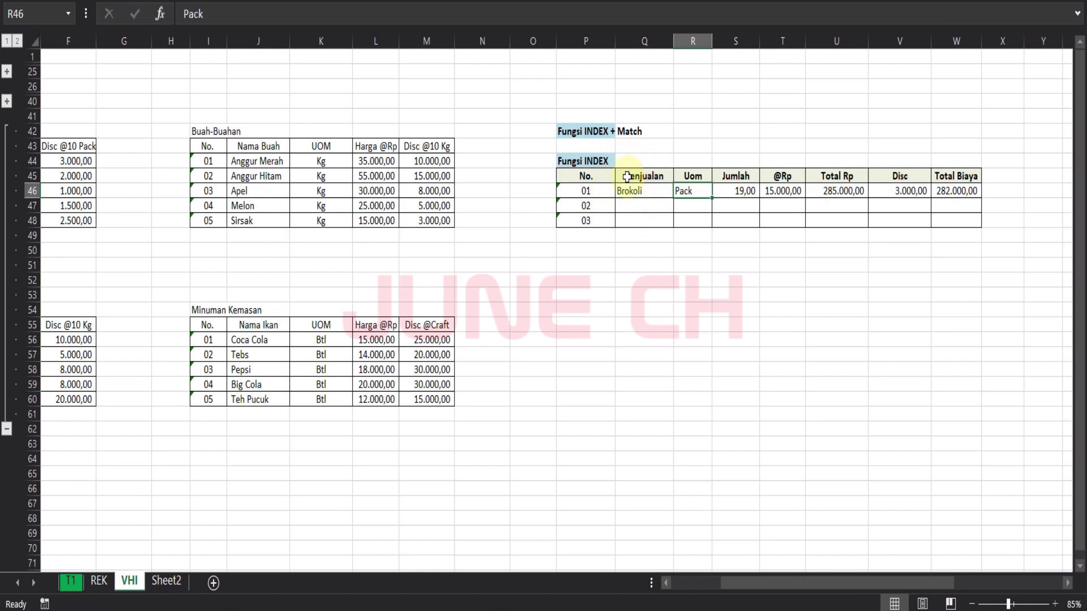
key(Delete)
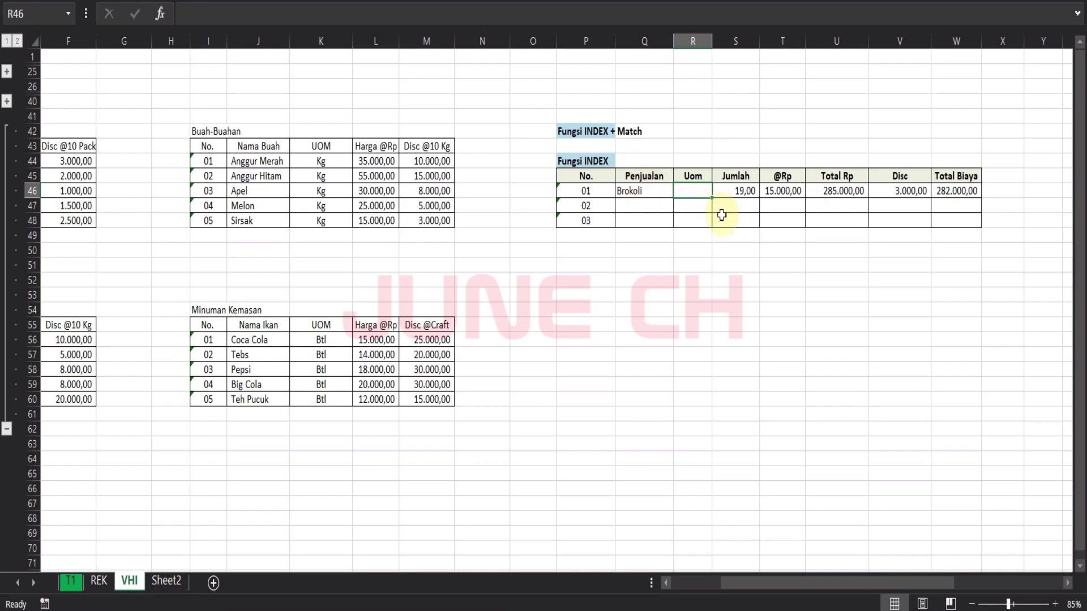
click(781, 193)
key(Delete)
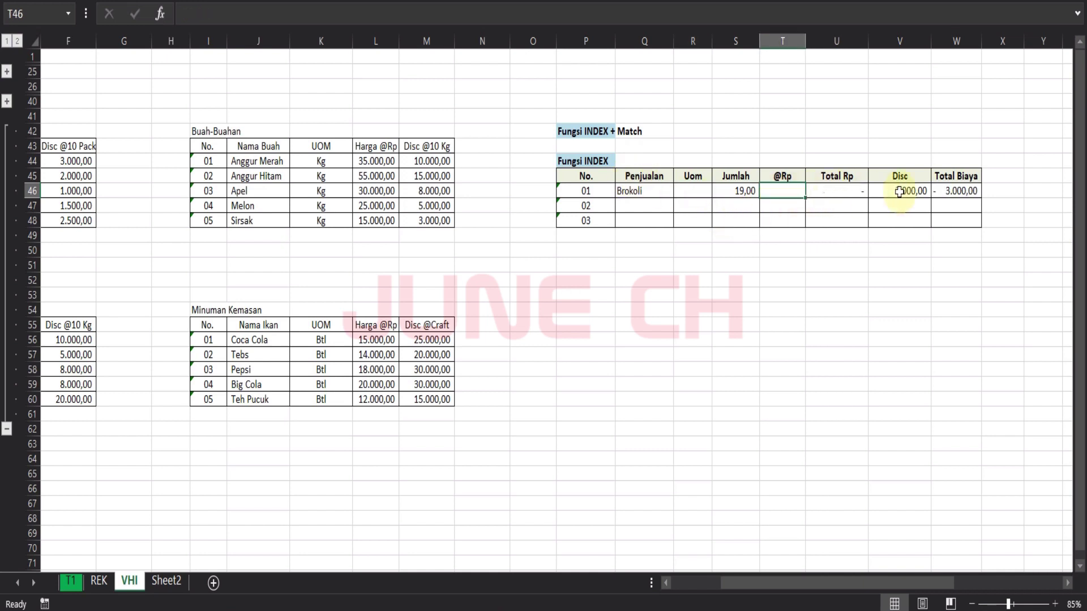
click(901, 193)
key(Delete)
drag(863, 580, 836, 559)
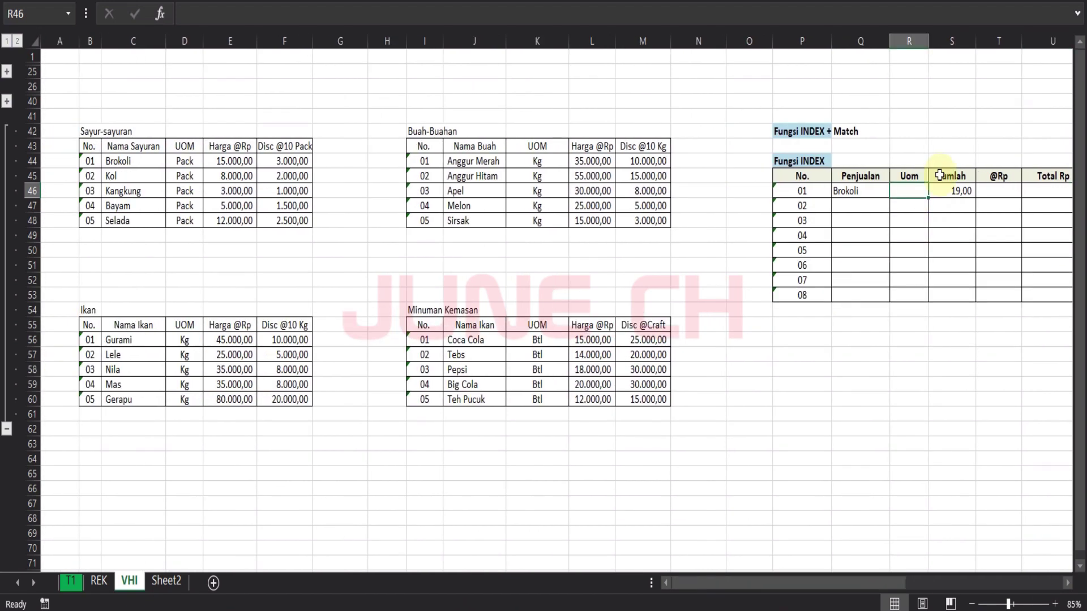
- Start an INDEX formula in R46 for the Brokoli row's Uom, using the vegetable table $C$44:$F$48 as the absolute array
text(=I)
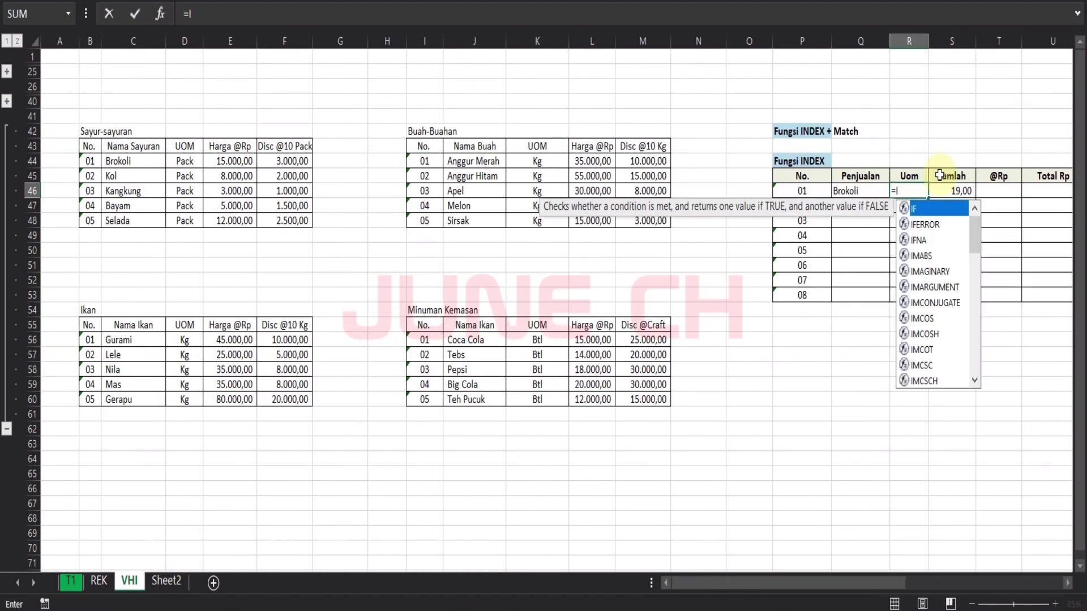
text(NDEX)
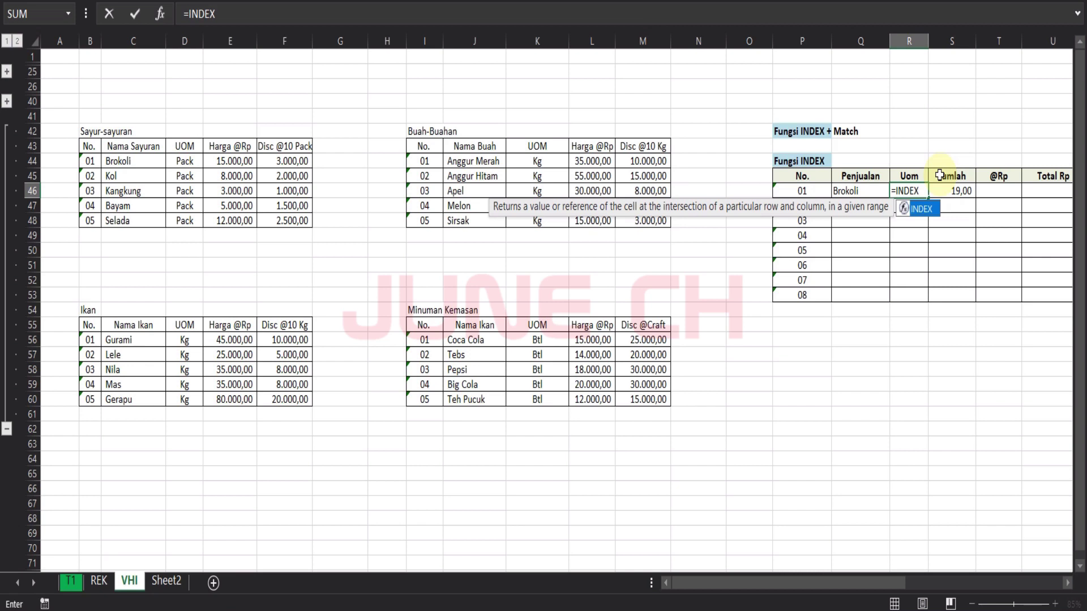
text(()
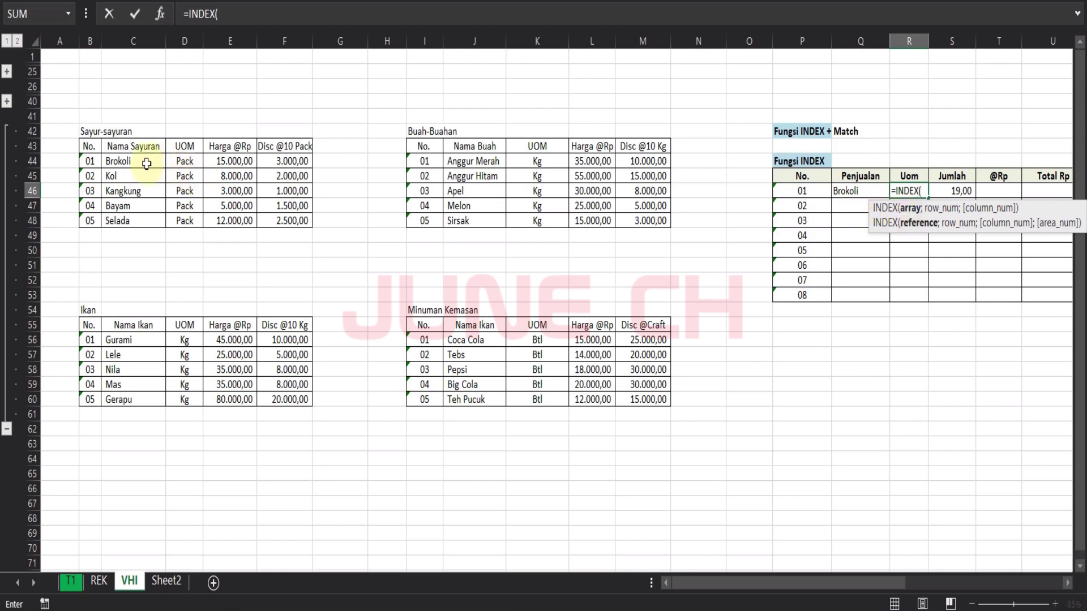
drag(147, 164, 275, 220)
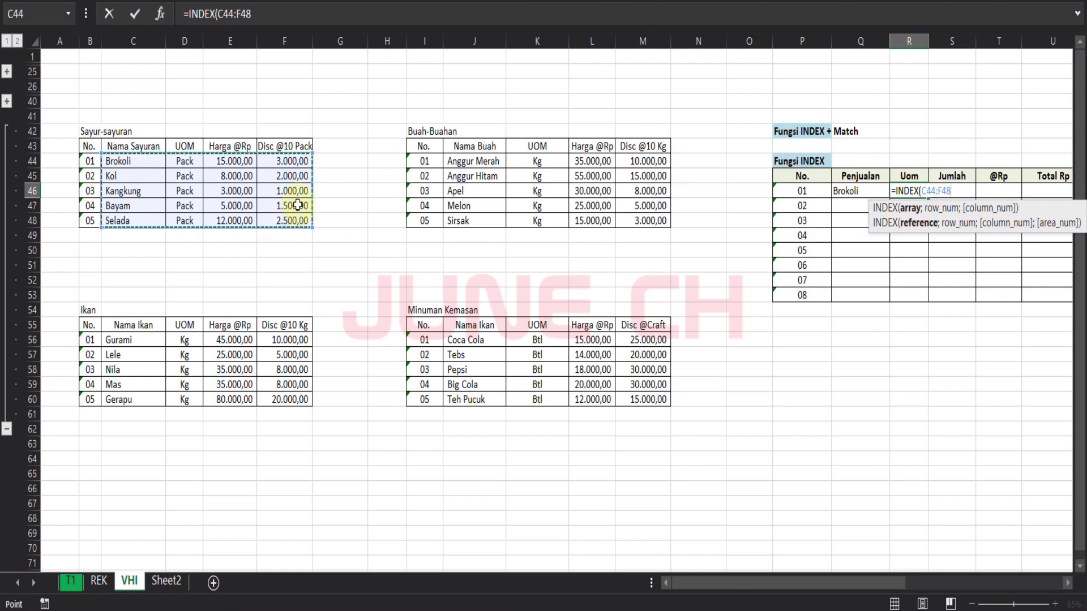
key(F4)
text(;)
- Add MATCH(Q46;C44:C48;0) as the row number of the INDEX formula, matching the product name exactly
drag(753, 583, 810, 582)
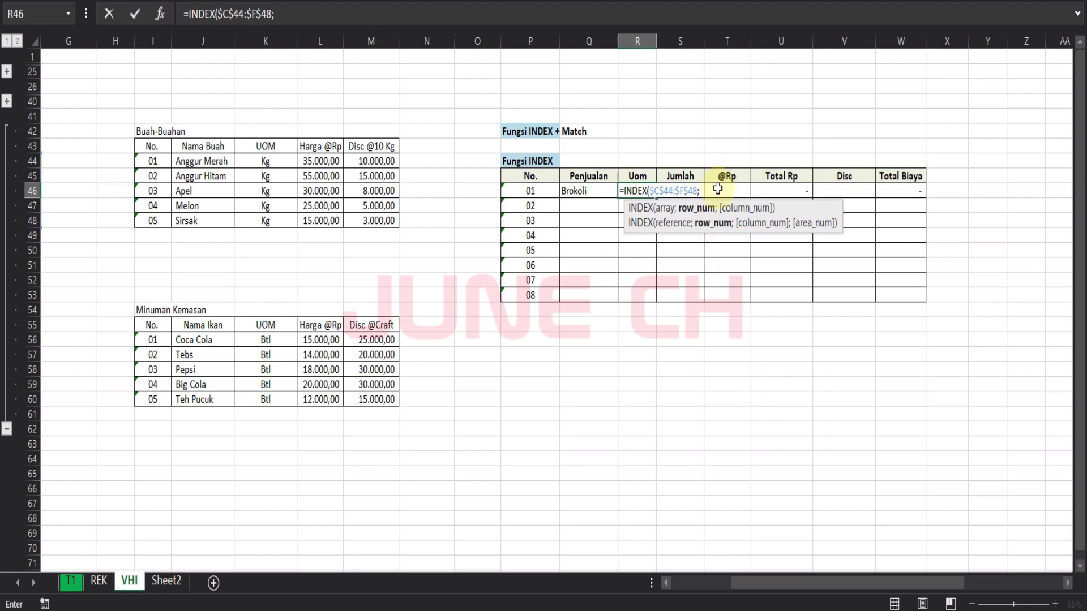
text(MATCH)
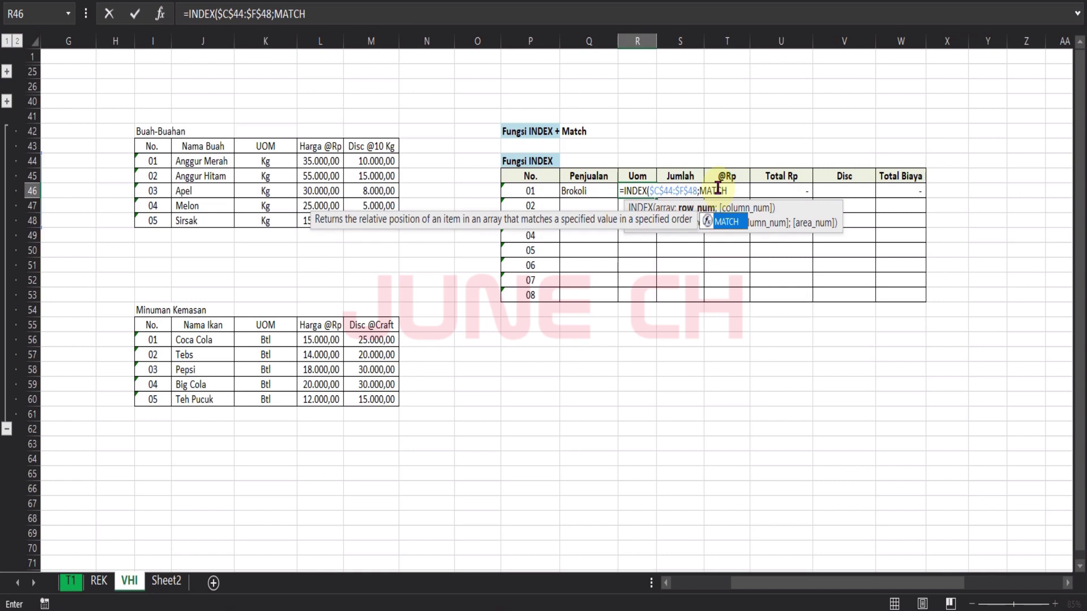
text(()
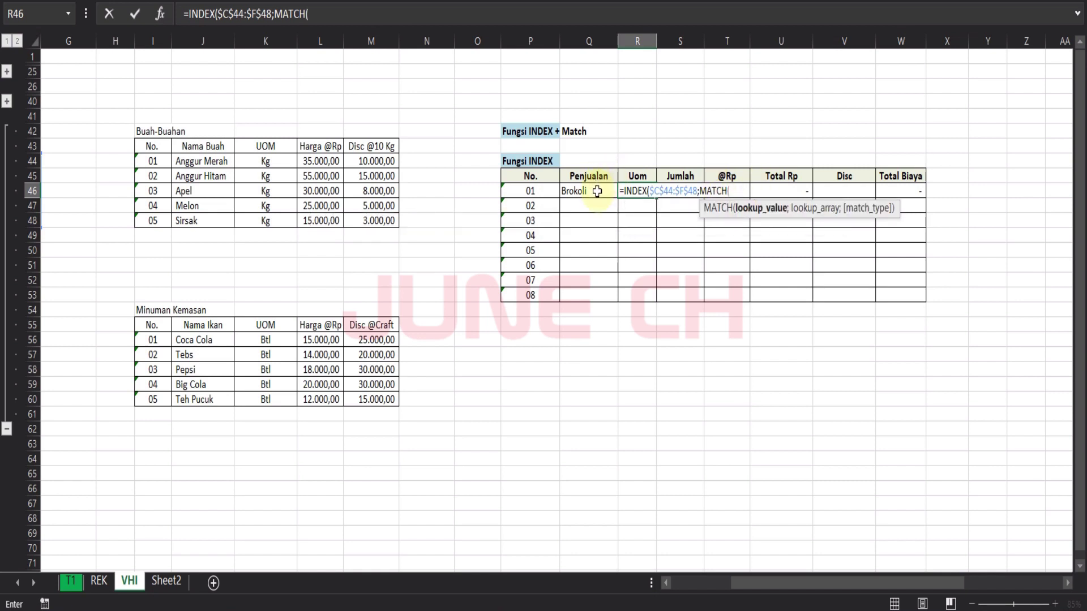
click(596, 193)
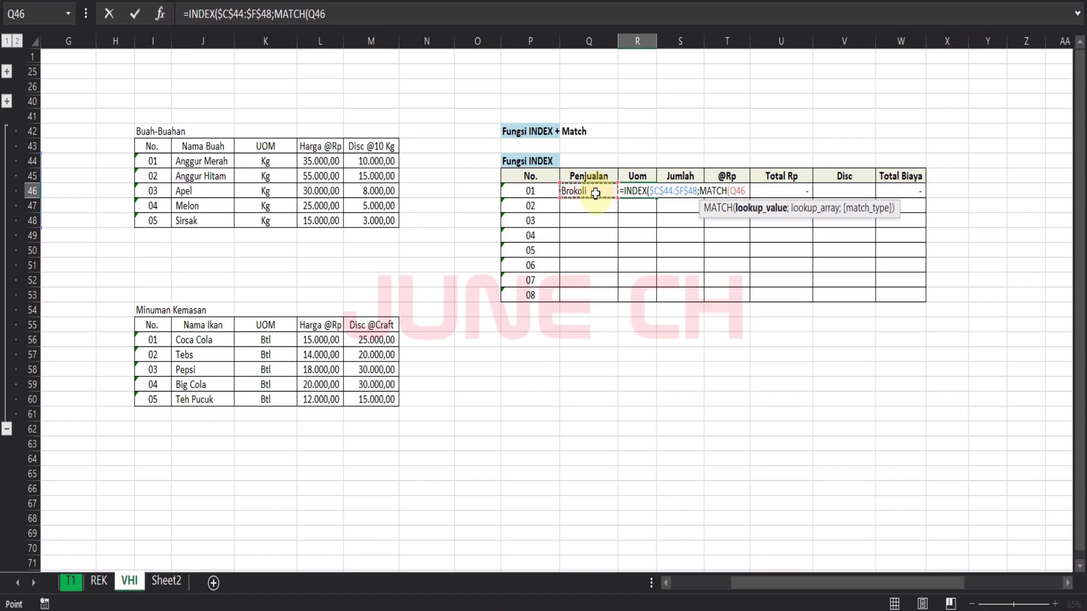
text(;)
scroll(596, 193, left, 3)
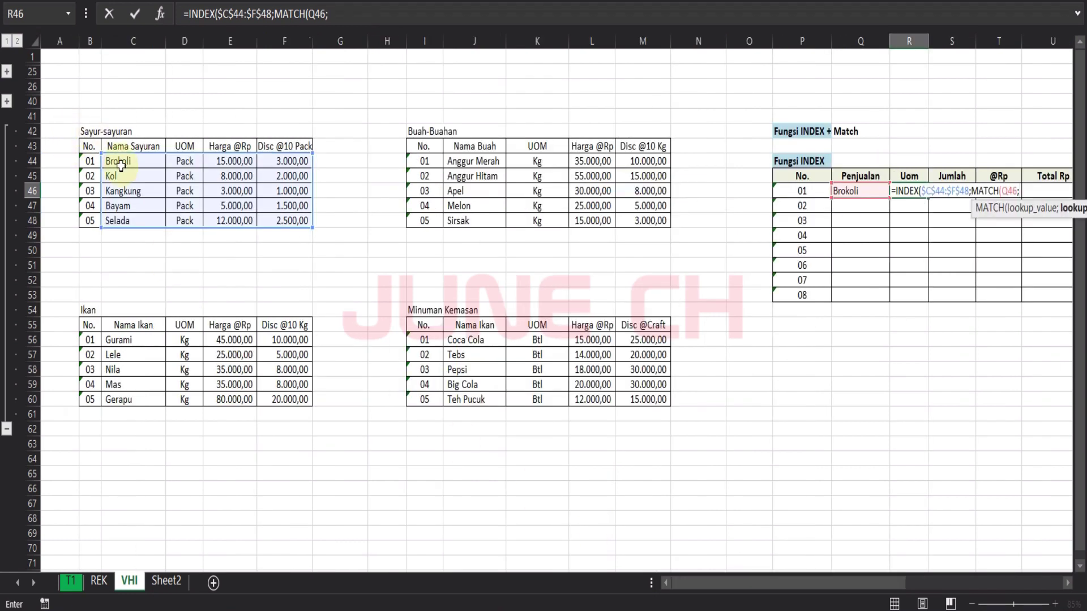
drag(121, 161, 119, 222)
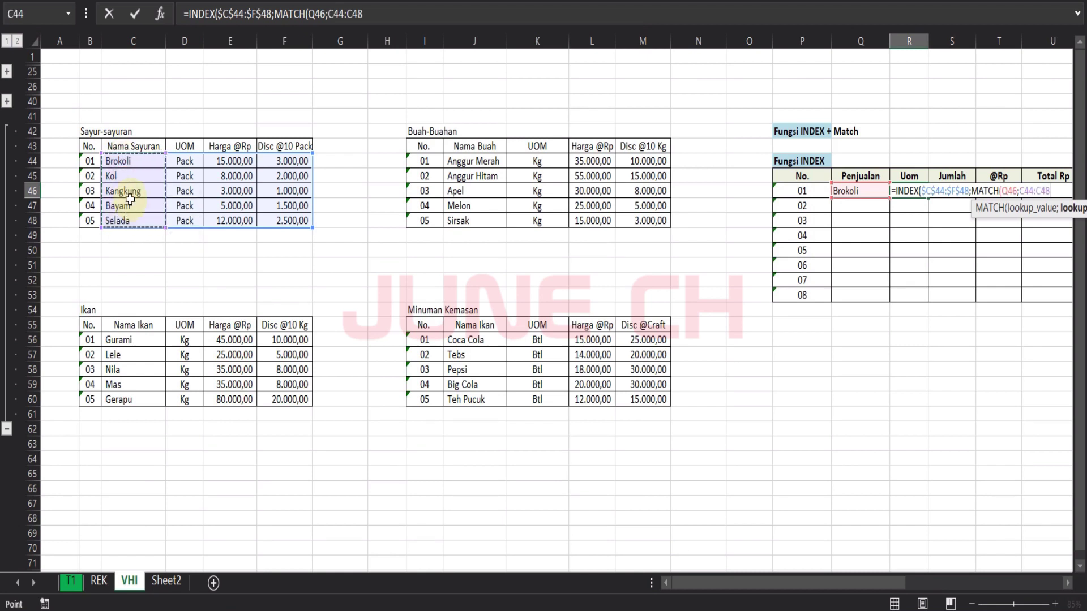
text(;)
drag(731, 584, 807, 583)
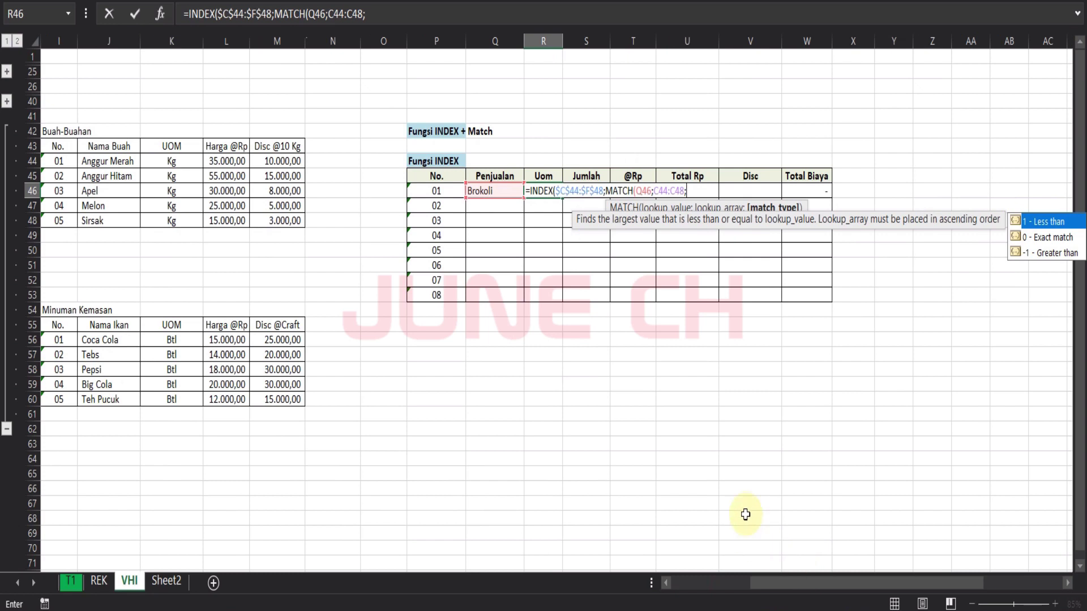
text(0)
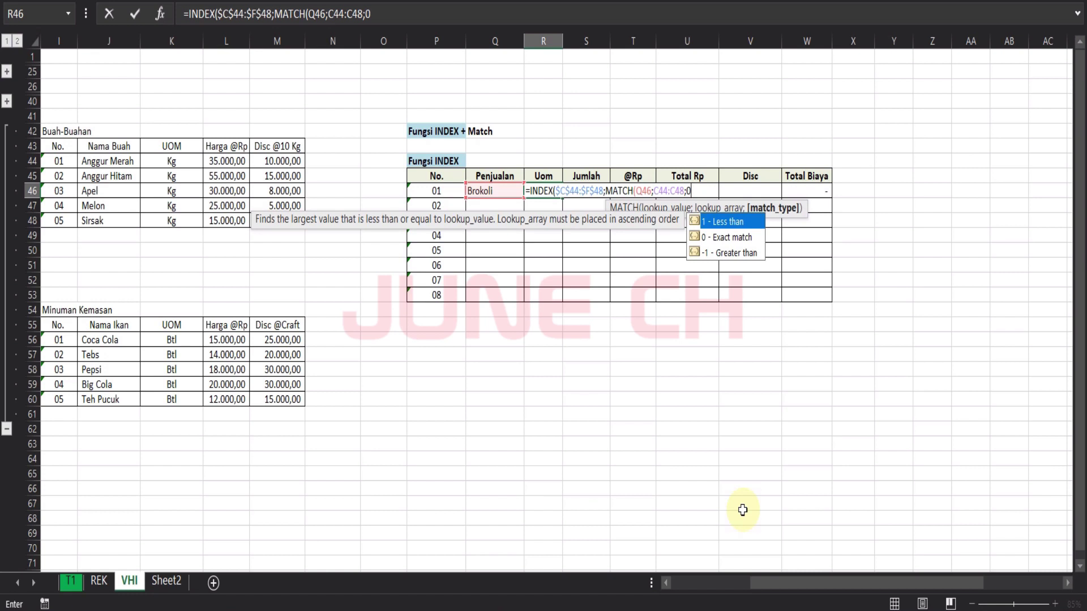
text();)
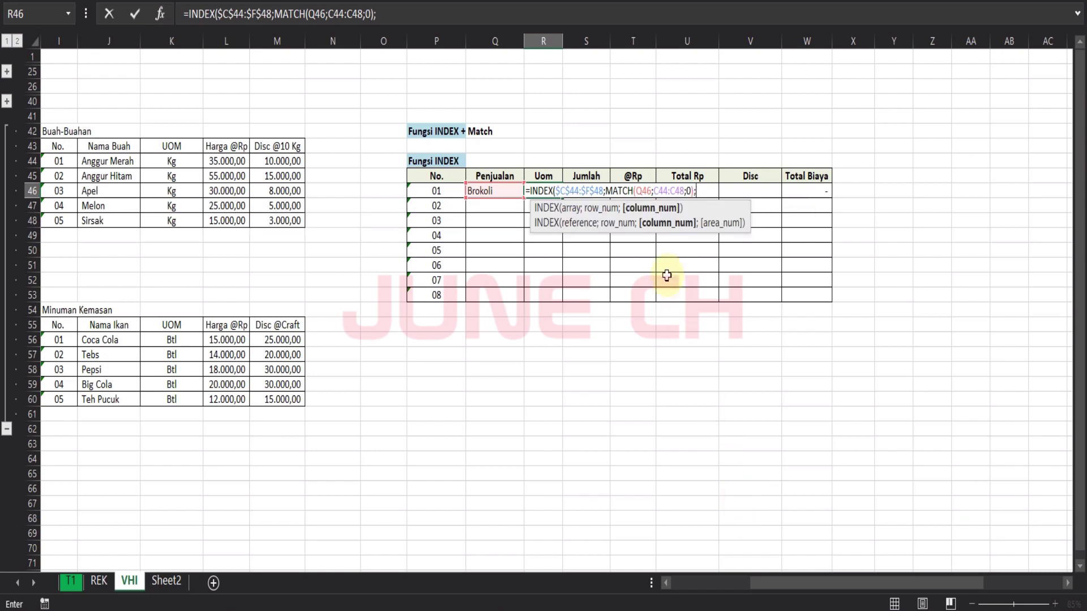
- Complete the Uom formula in R46 with column number 2, giving =INDEX($C$44:$F$48;MATCH(Q46;C44:C48;0);2)
drag(855, 585, 787, 583)
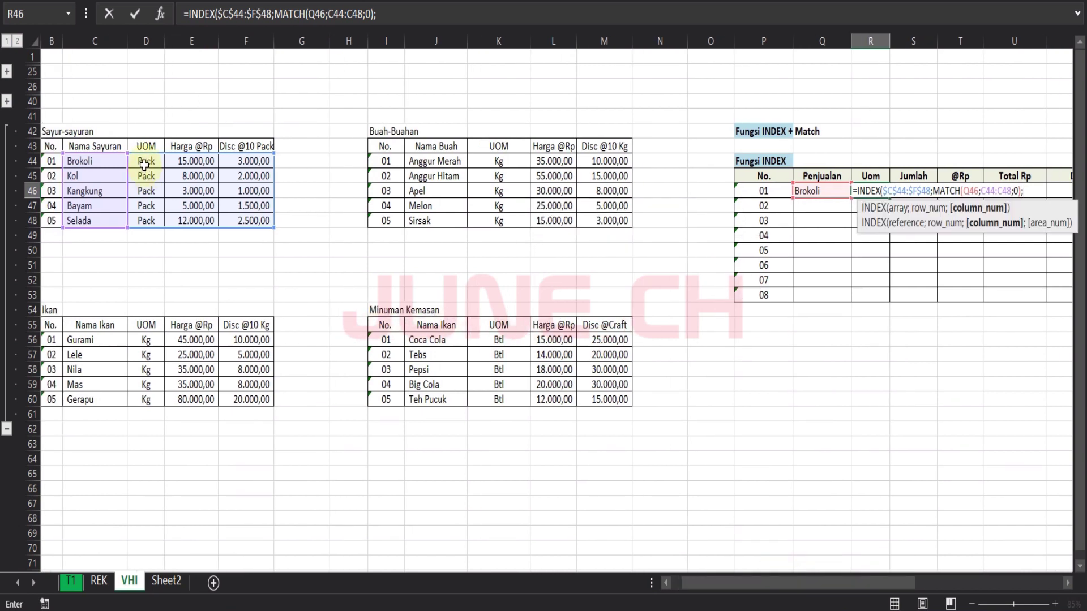
click(395, 12)
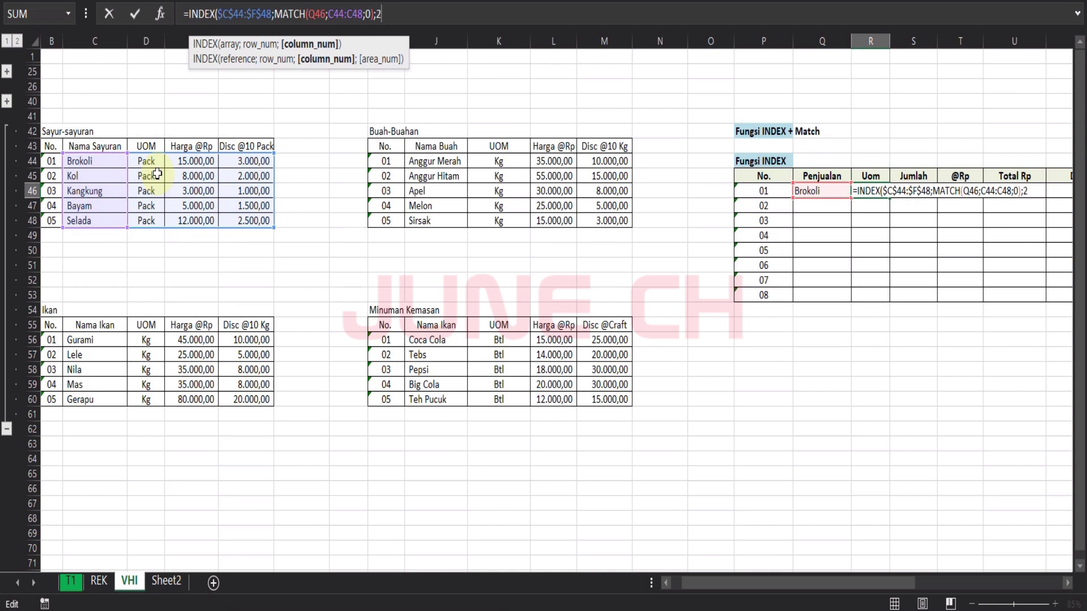
text())
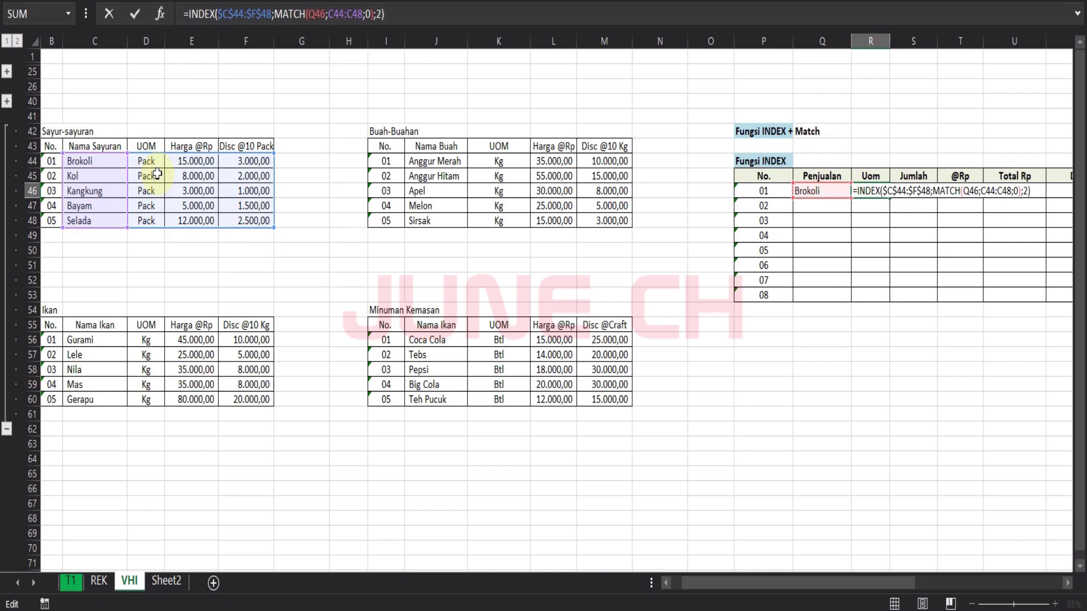
key(Return)
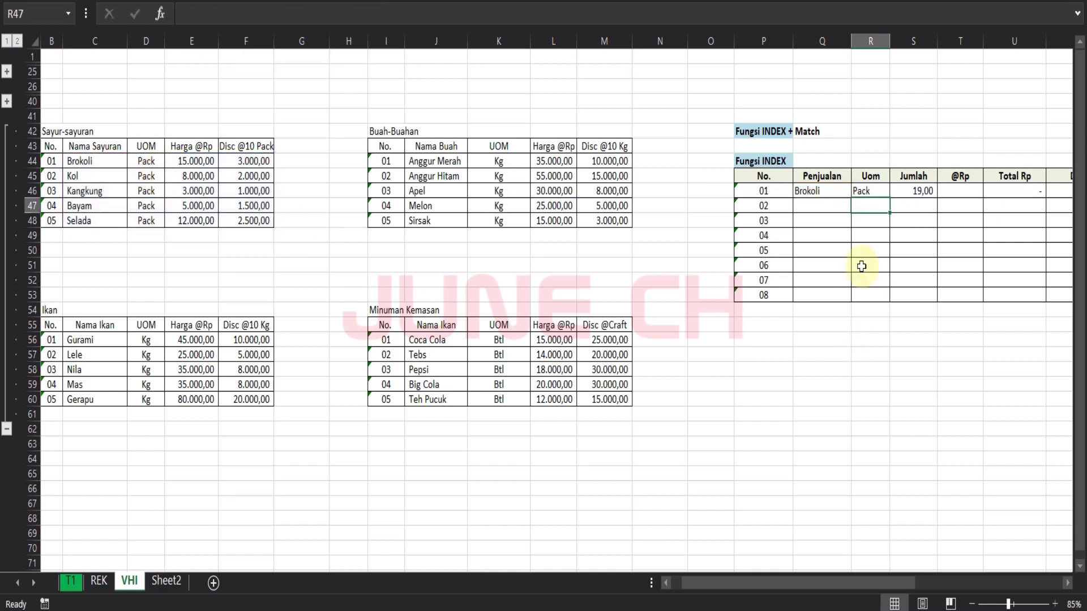
click(880, 191)
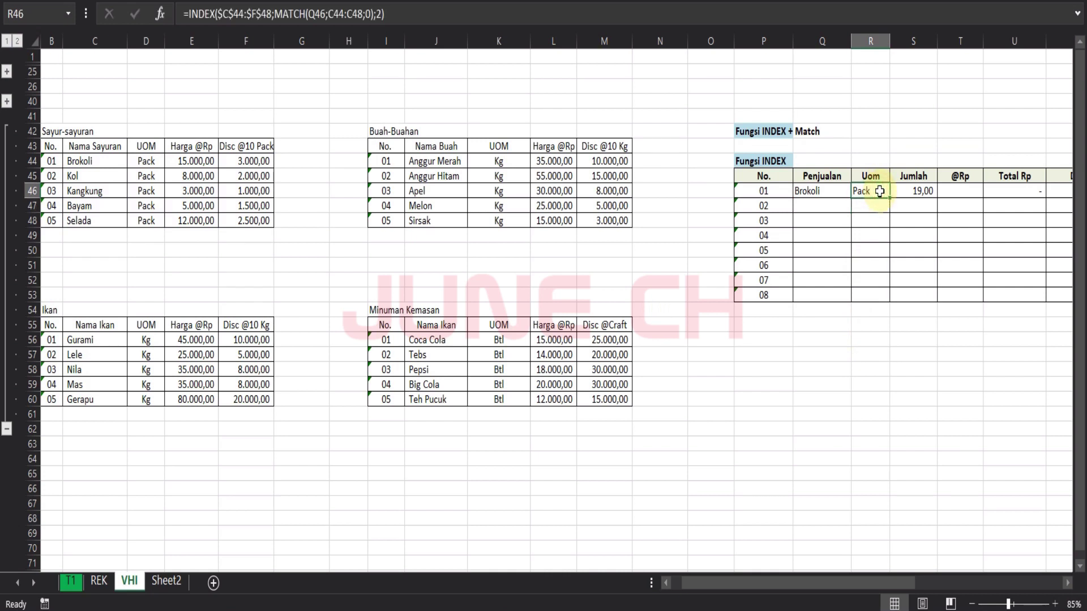
click(963, 192)
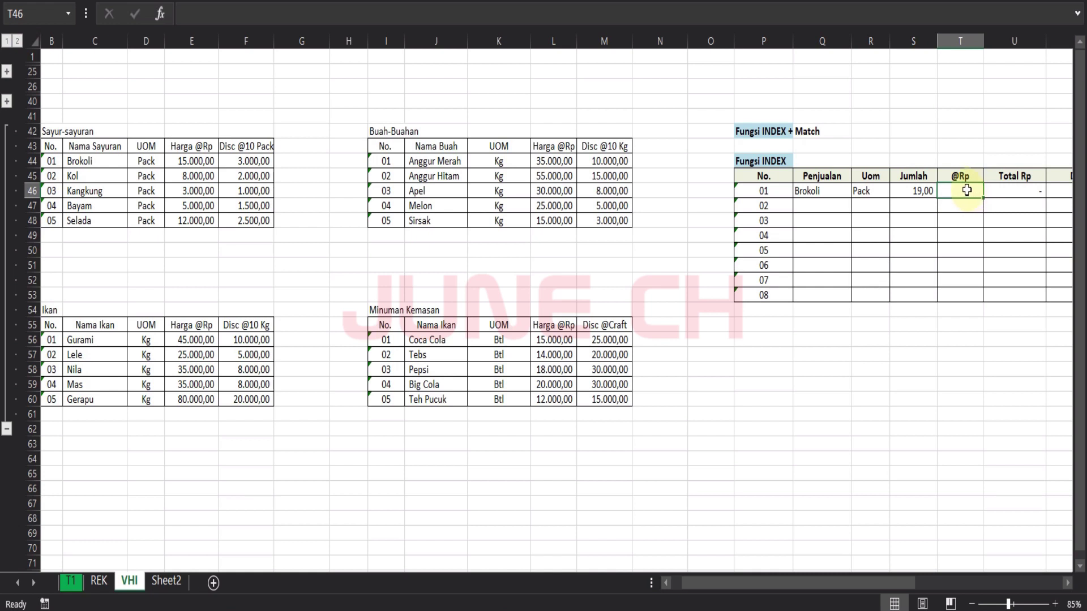
click(871, 189)
click(416, 14)
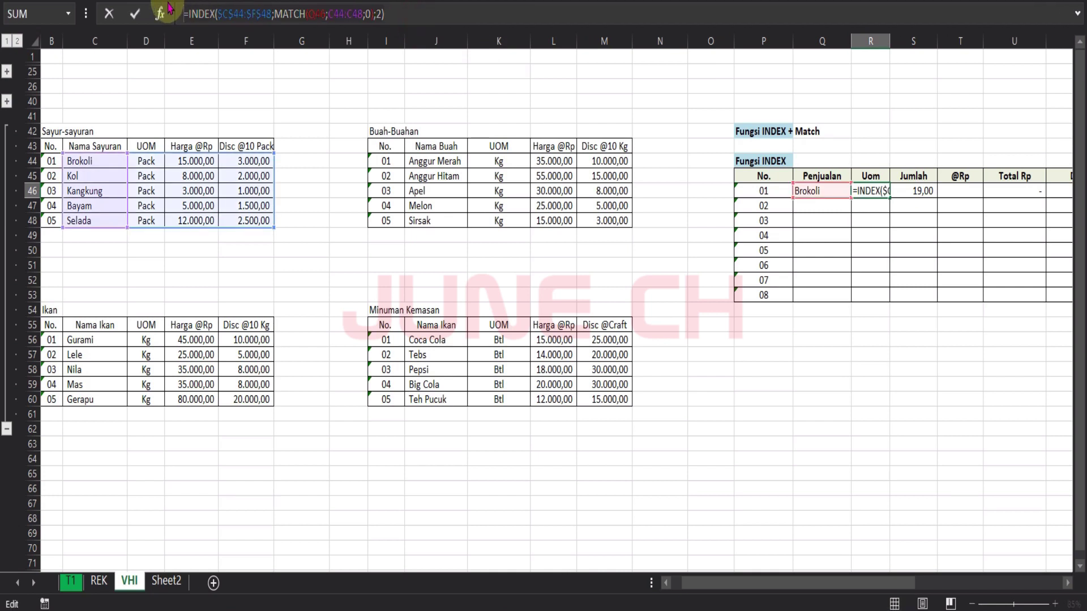
click(184, 16)
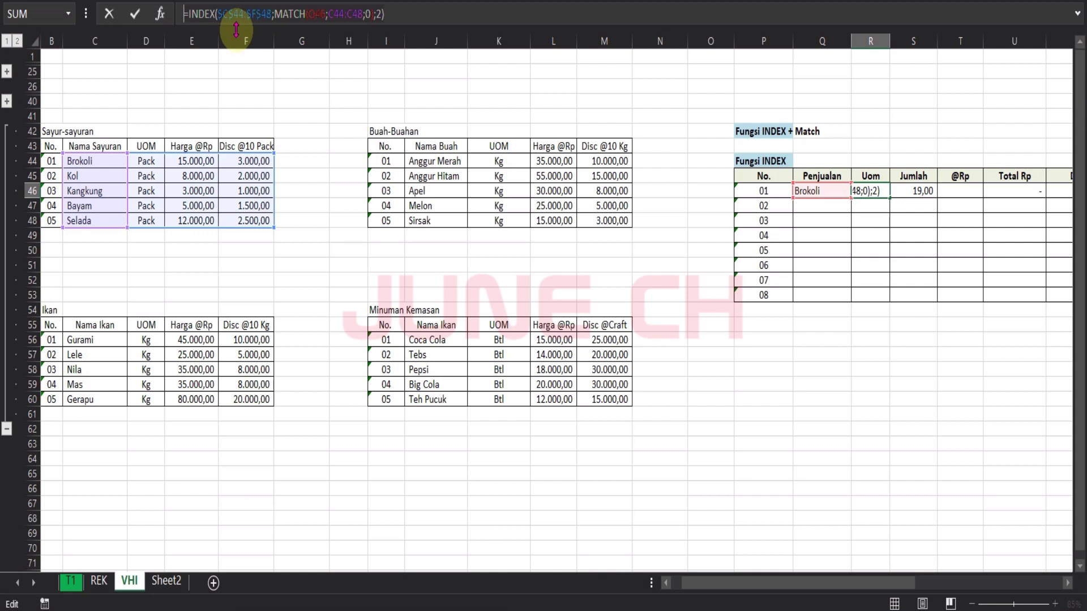
key(Return)
click(970, 191)
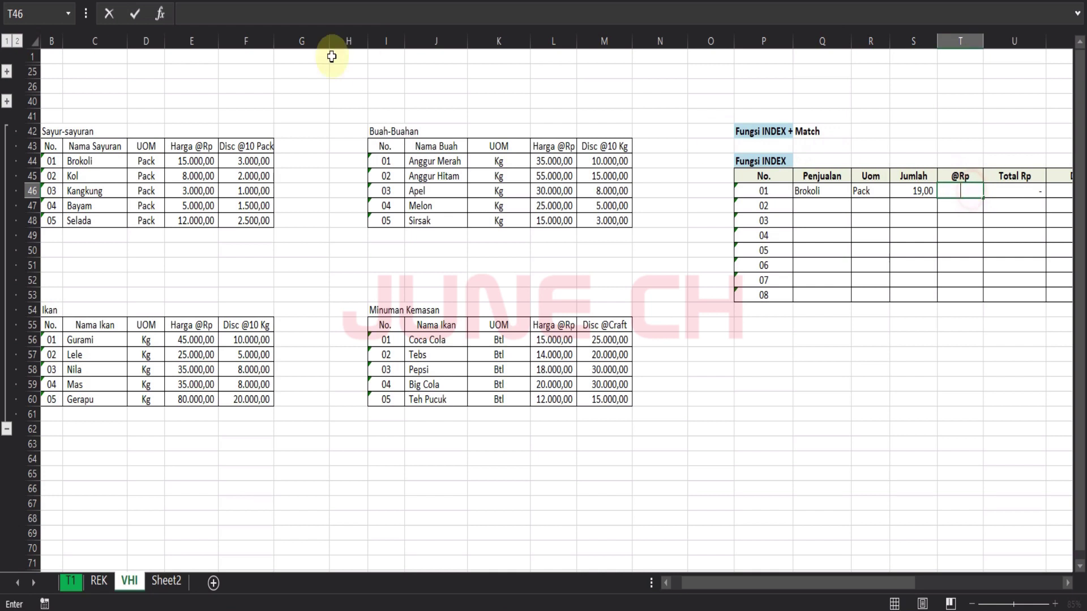
click(283, 14)
key(ctrl+v)
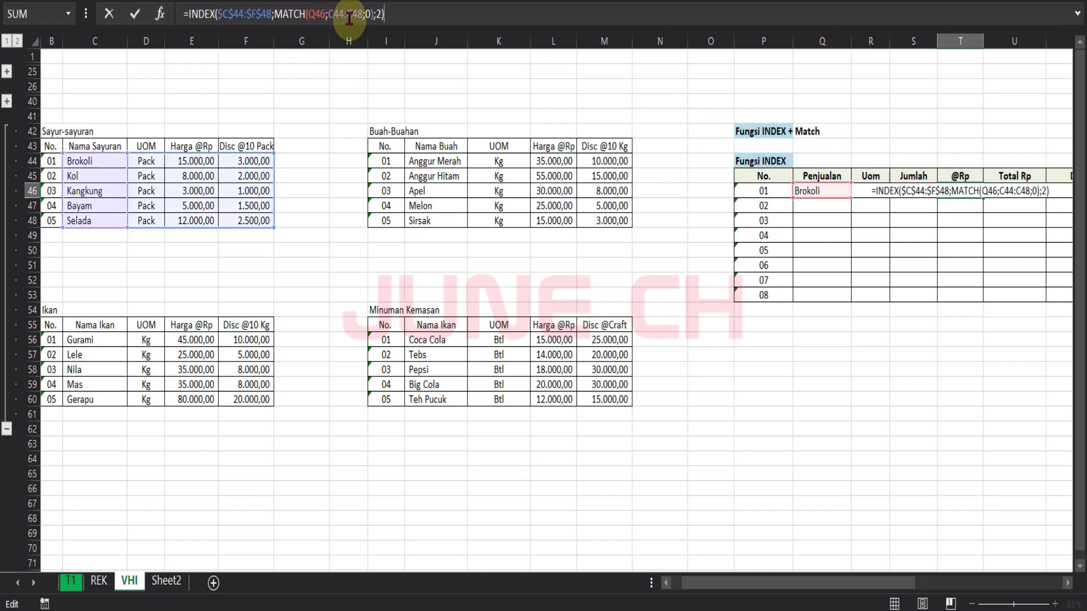
drag(329, 14, 365, 13)
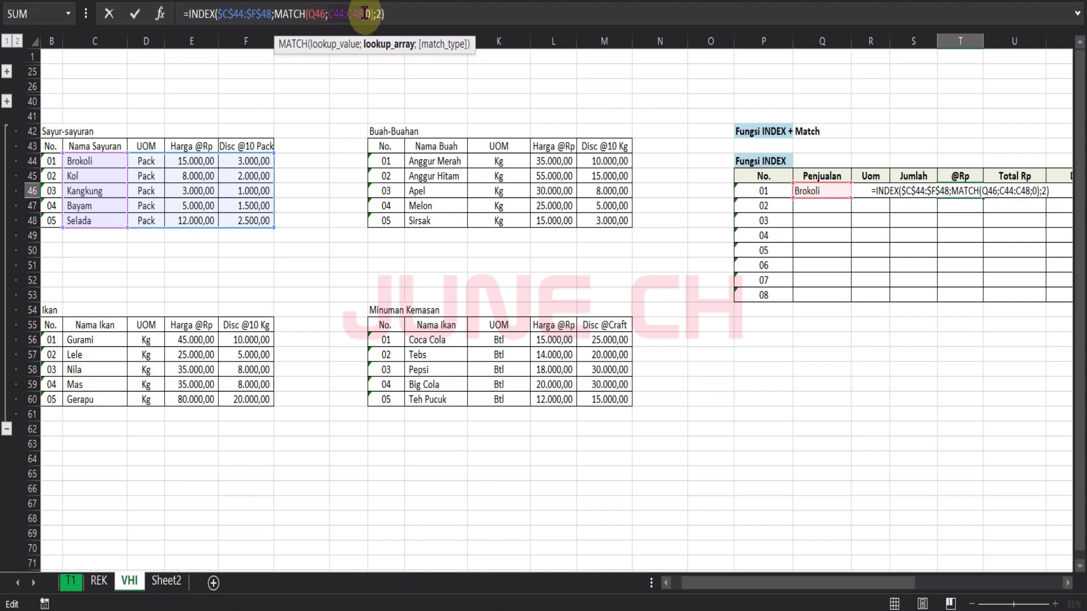
key(F4)
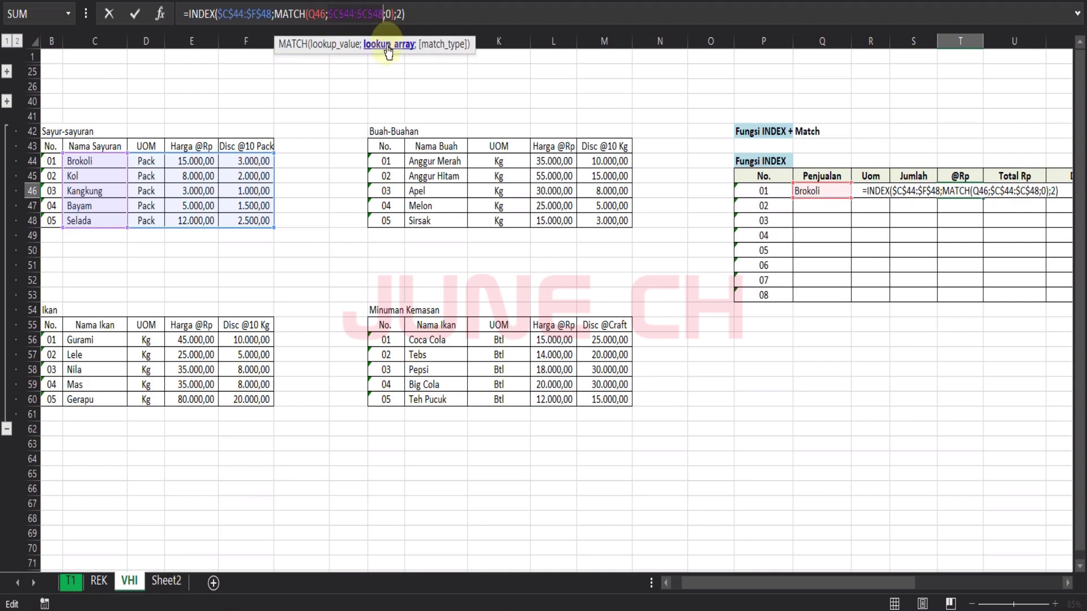
click(402, 12)
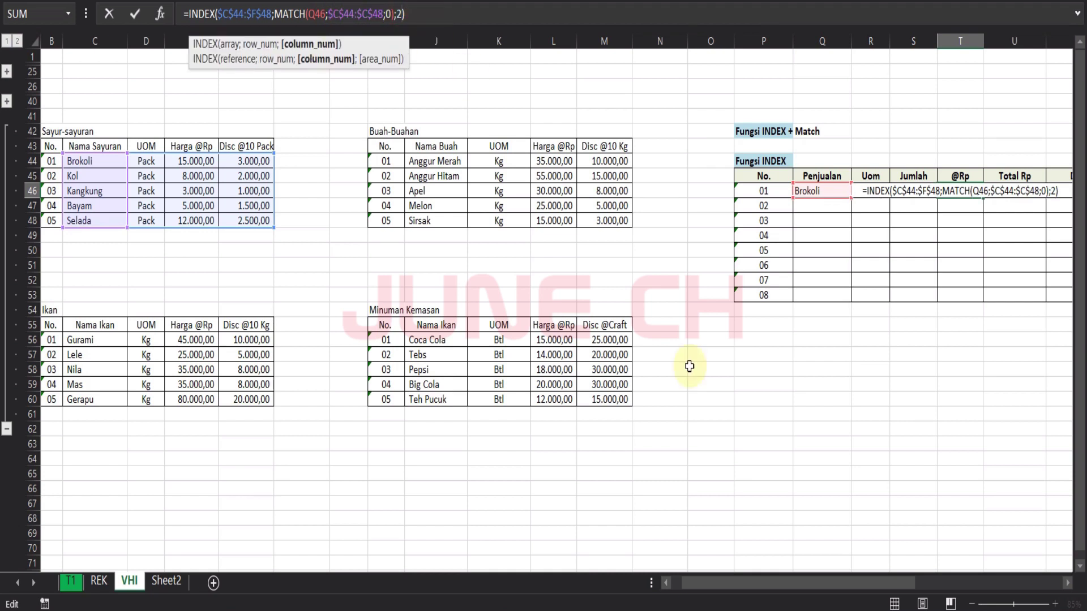
drag(786, 583, 763, 585)
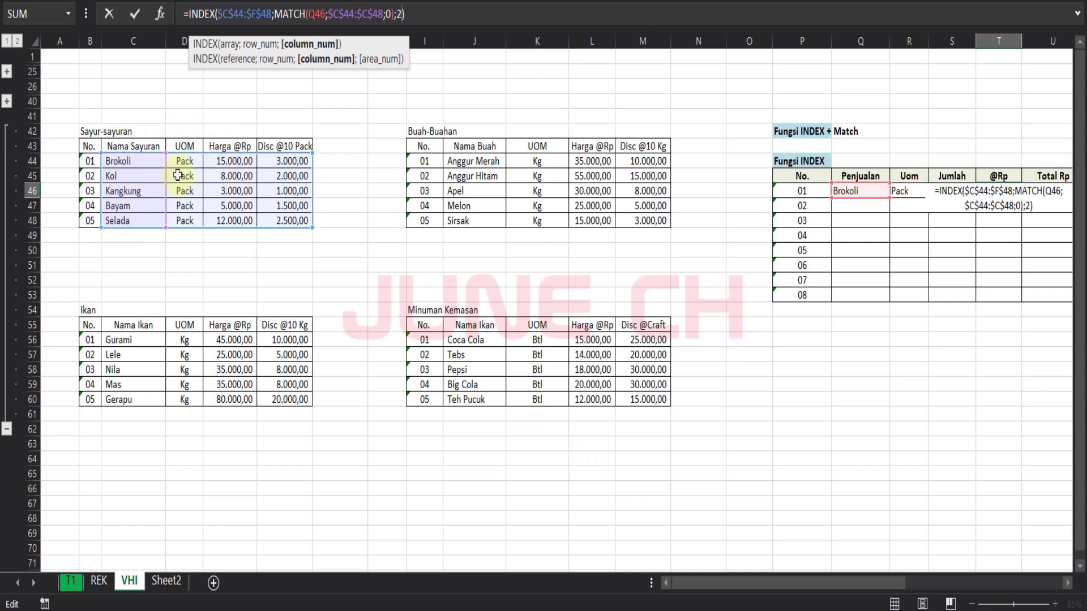
click(396, 15)
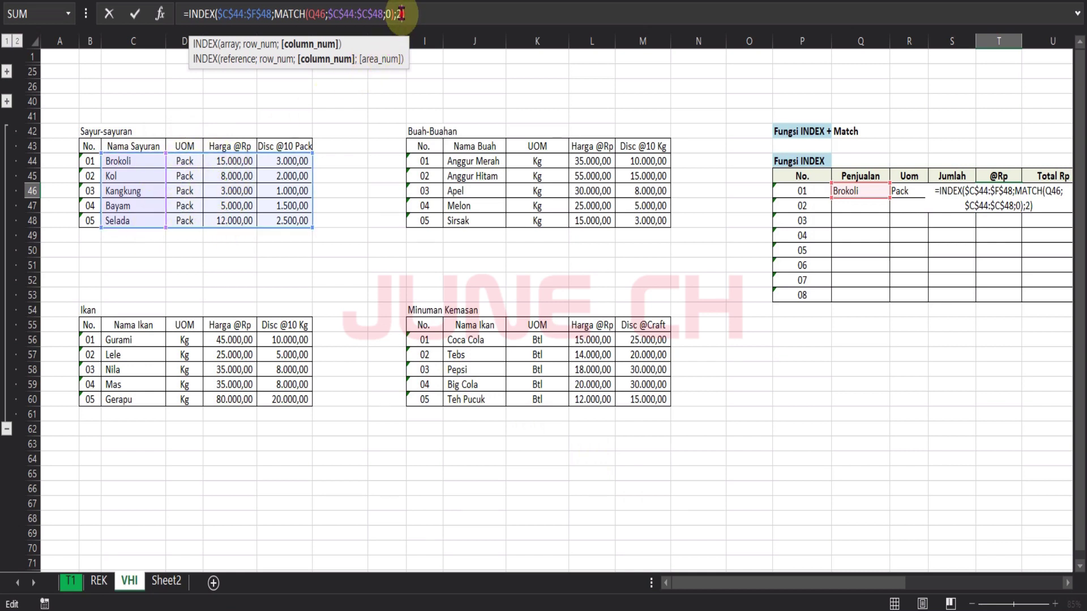
key(Delete)
text(3)
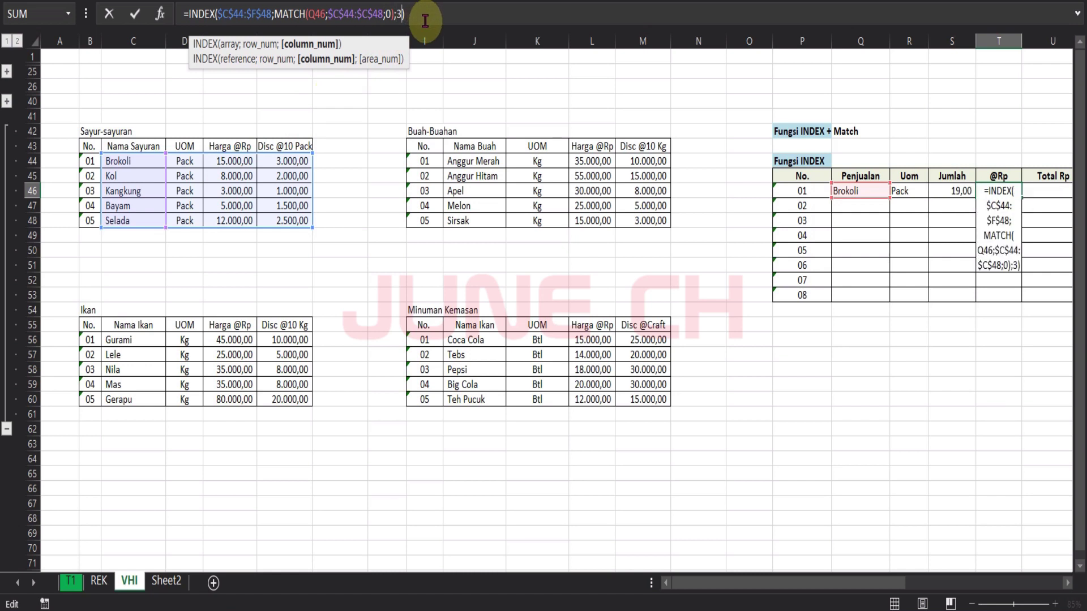
key(Return)
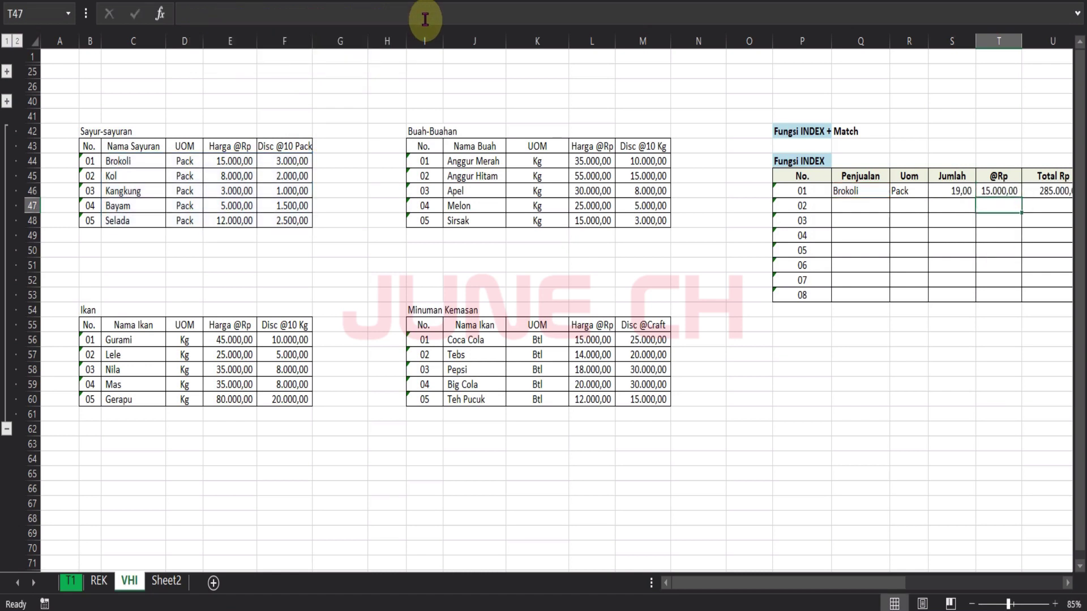
- Paste the copied INDEX-MATCH formula into the Brokoli row's Disc cell V46 and set its column number to 4
drag(834, 587, 877, 585)
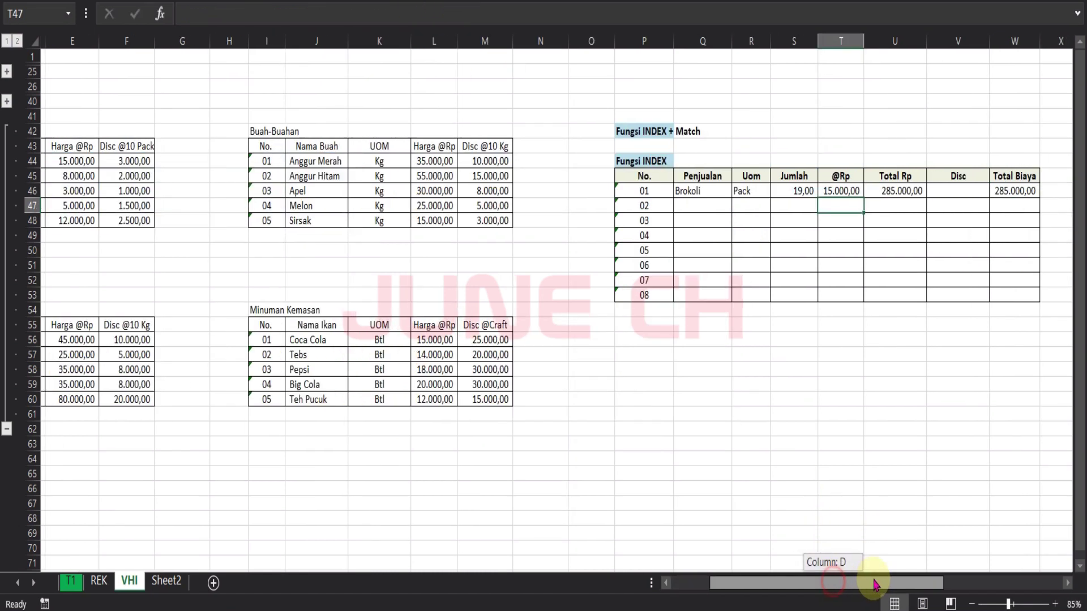
click(954, 191)
click(292, 11)
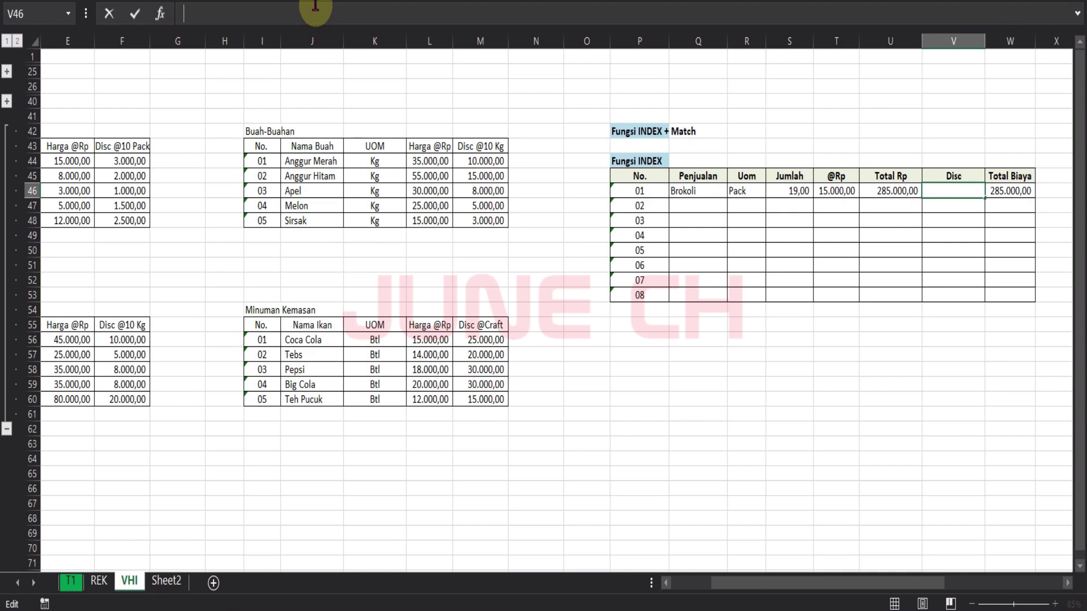
text(=INDEX($C$44:$F$48;MATCH(Q46;C44:C48;0);2))
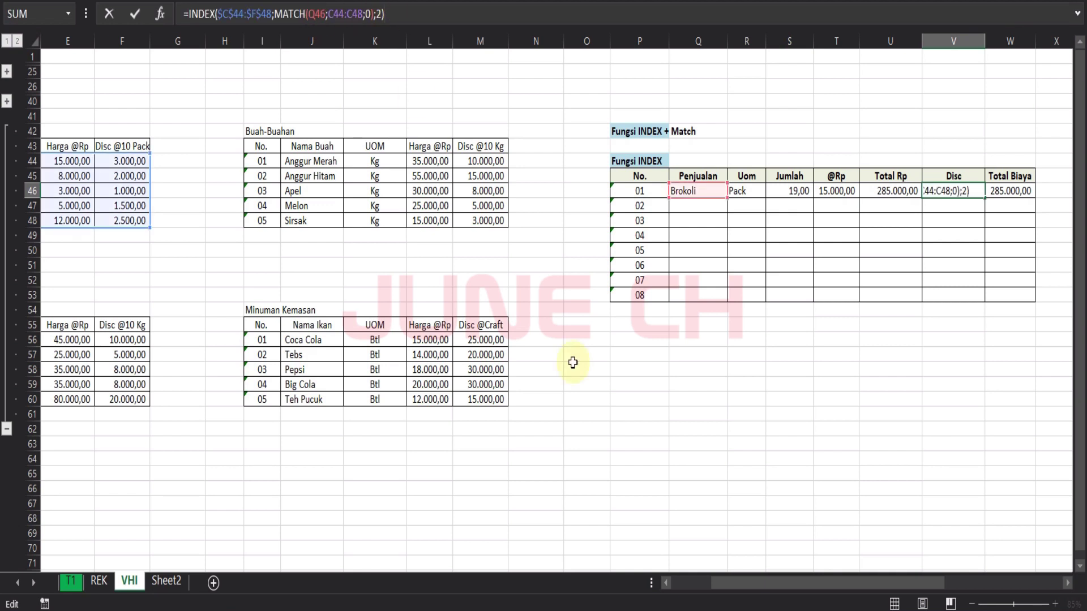
drag(767, 577, 704, 576)
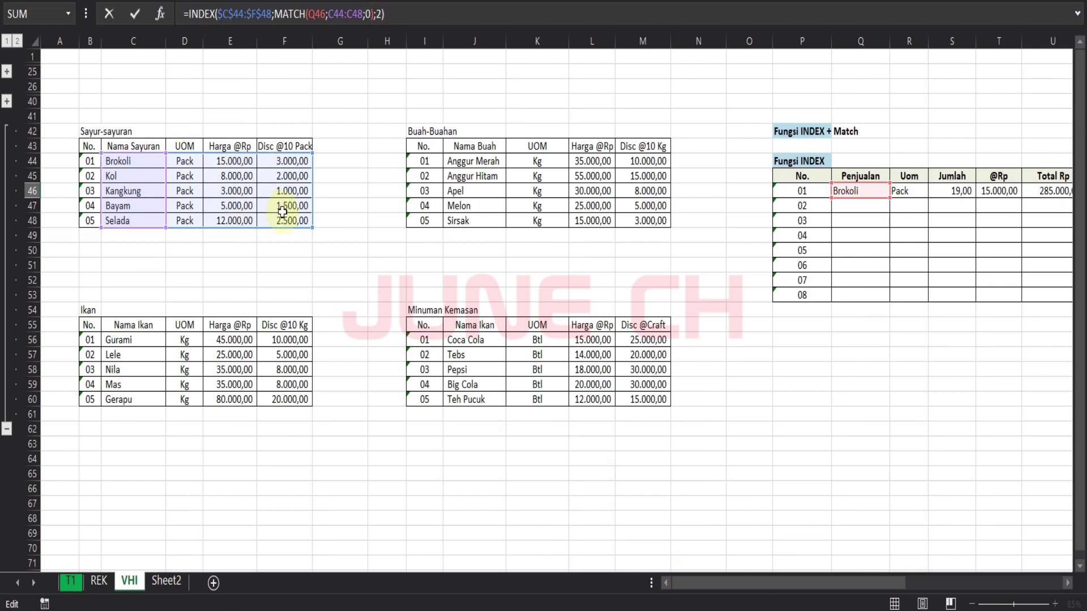
click(382, 16)
text())
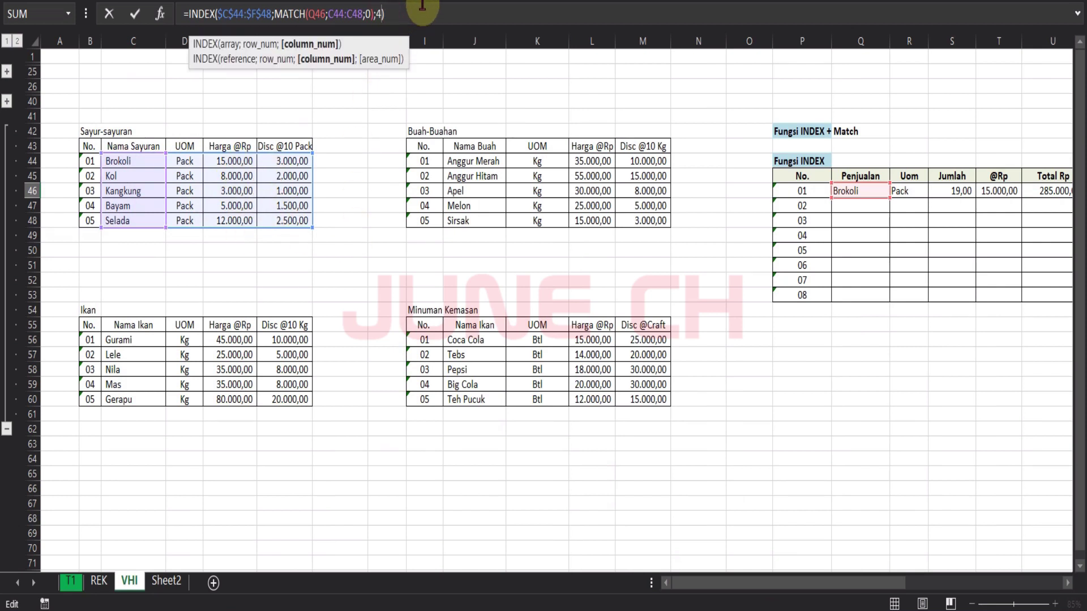
key(Return)
- Fill the Uom formula from R46 down to the Bayam row and enter 8 as Bayam's Jumlah in S47
drag(874, 583, 912, 578)
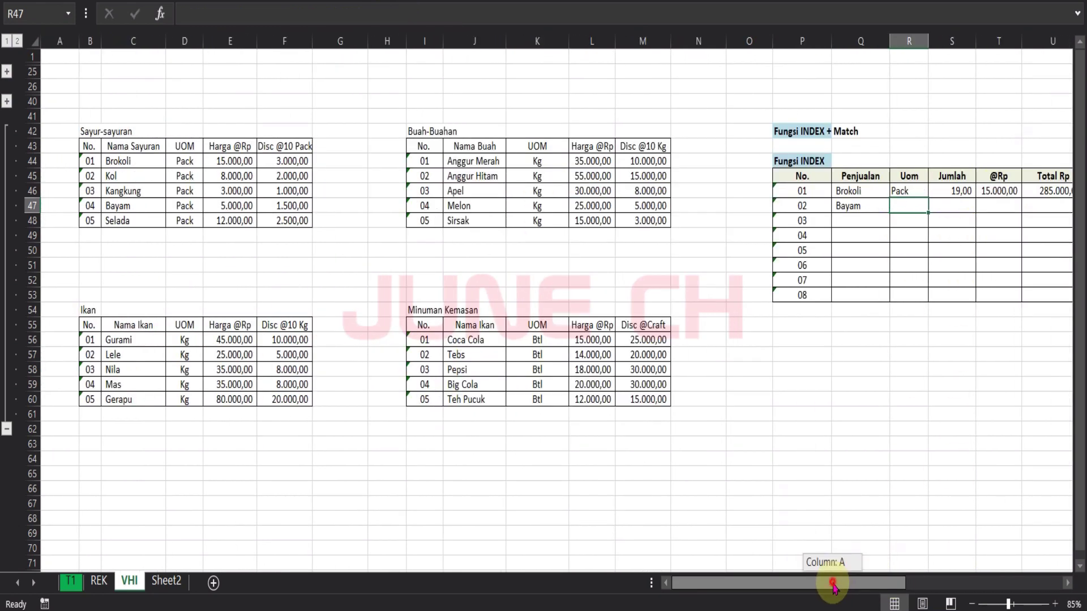
drag(835, 586, 915, 549)
click(546, 193)
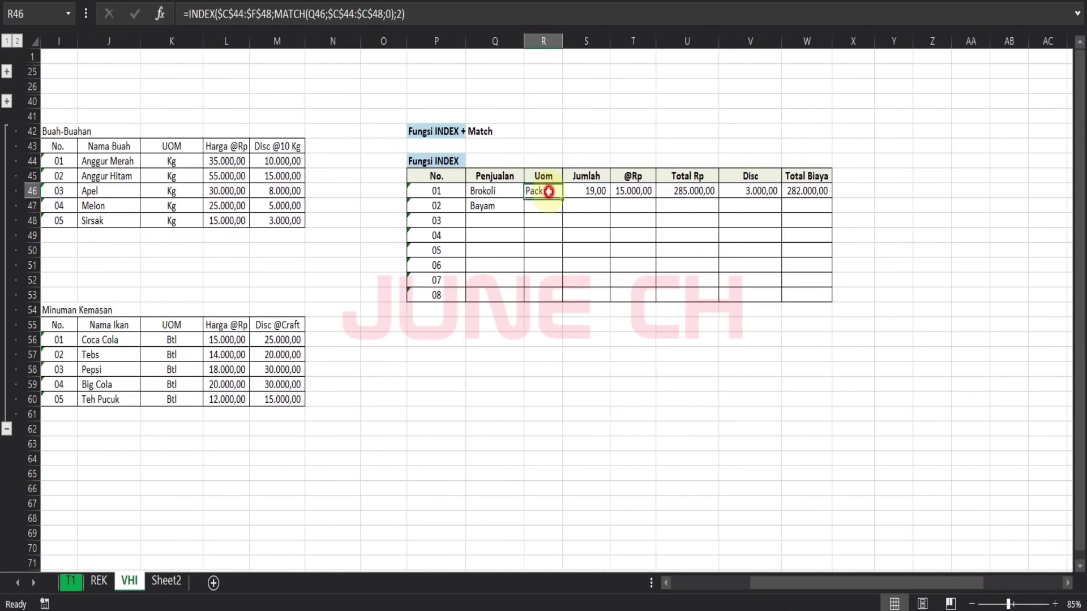
drag(565, 199, 565, 212)
click(599, 210)
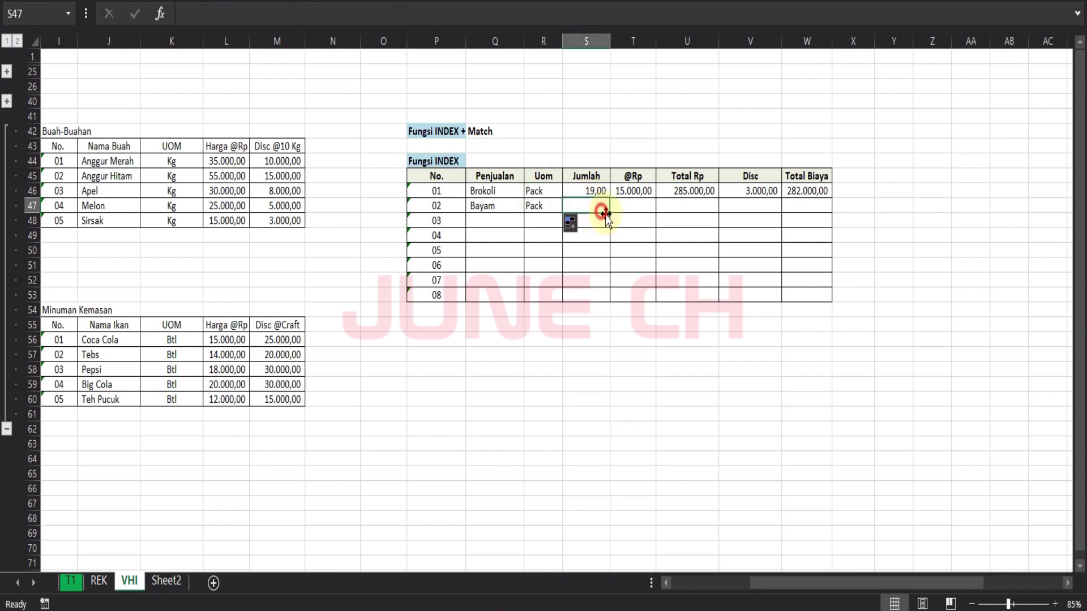
text(8)
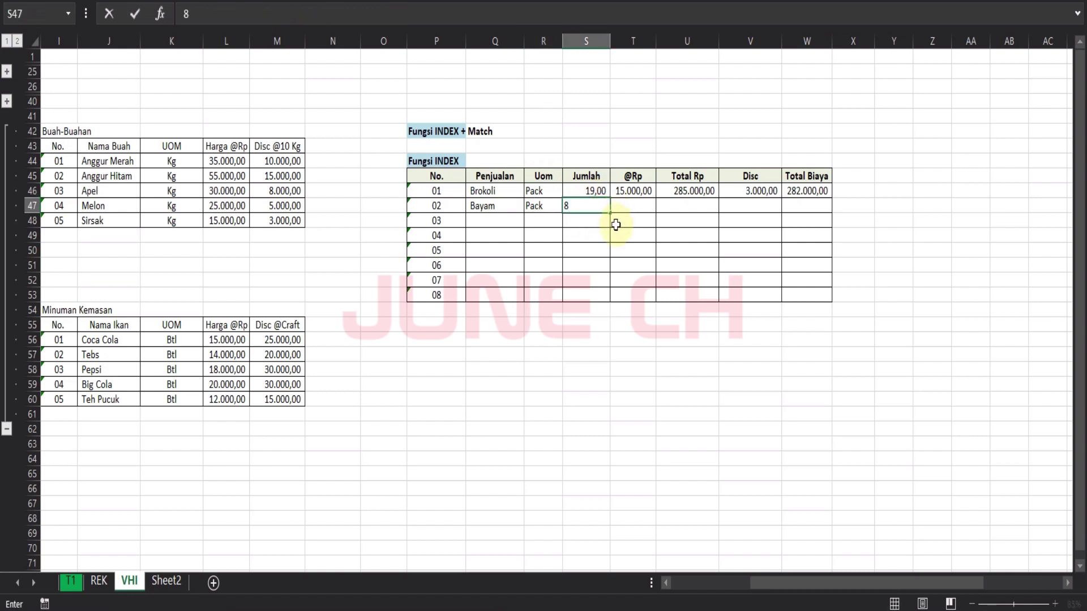
click(632, 207)
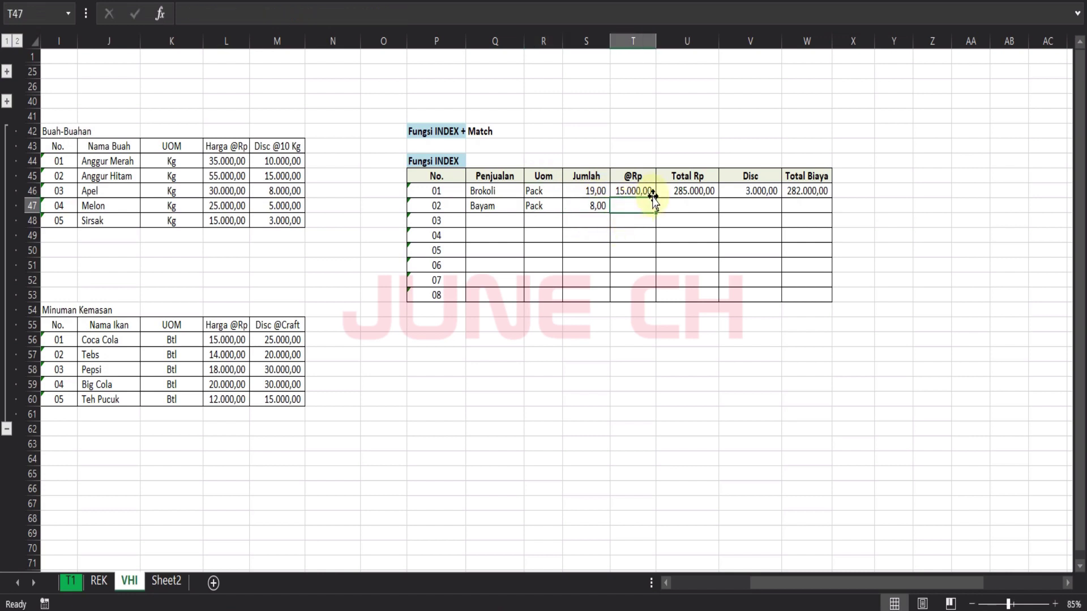
click(652, 192)
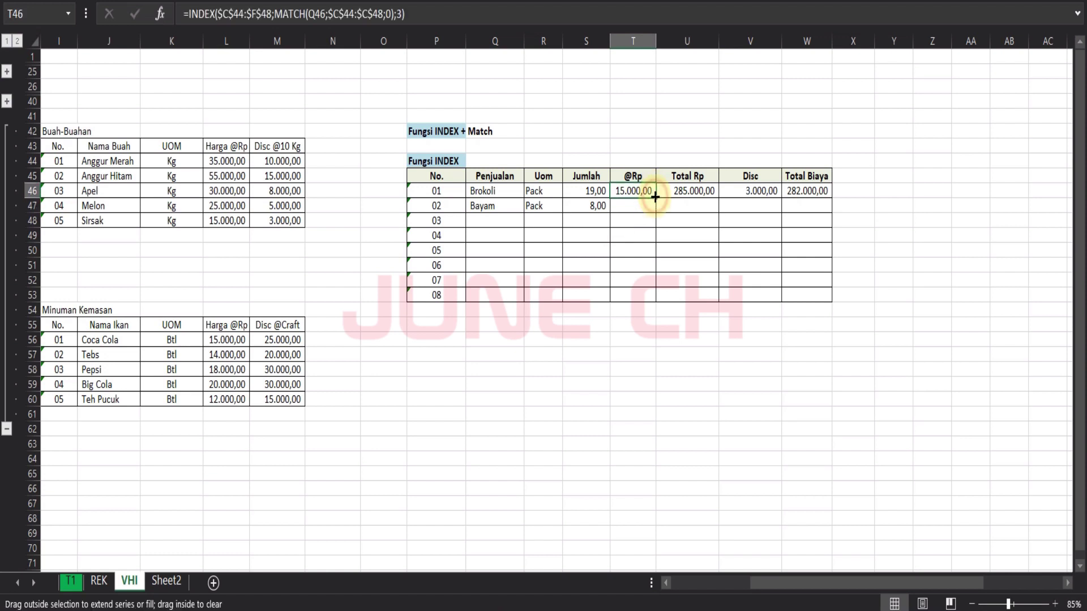
drag(655, 197, 664, 213)
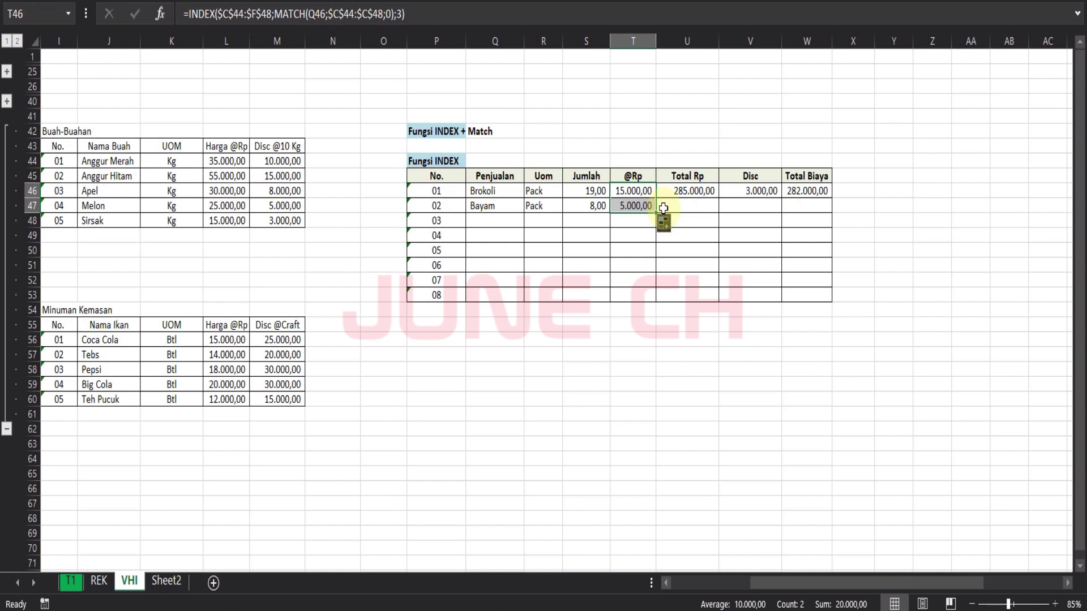
click(693, 193)
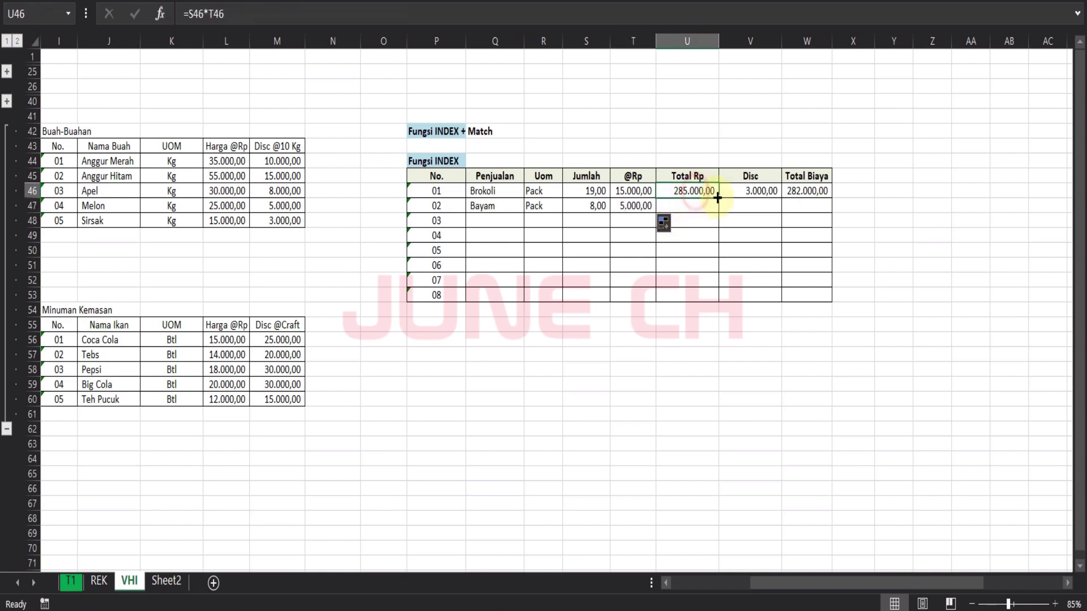
drag(718, 212, 719, 215)
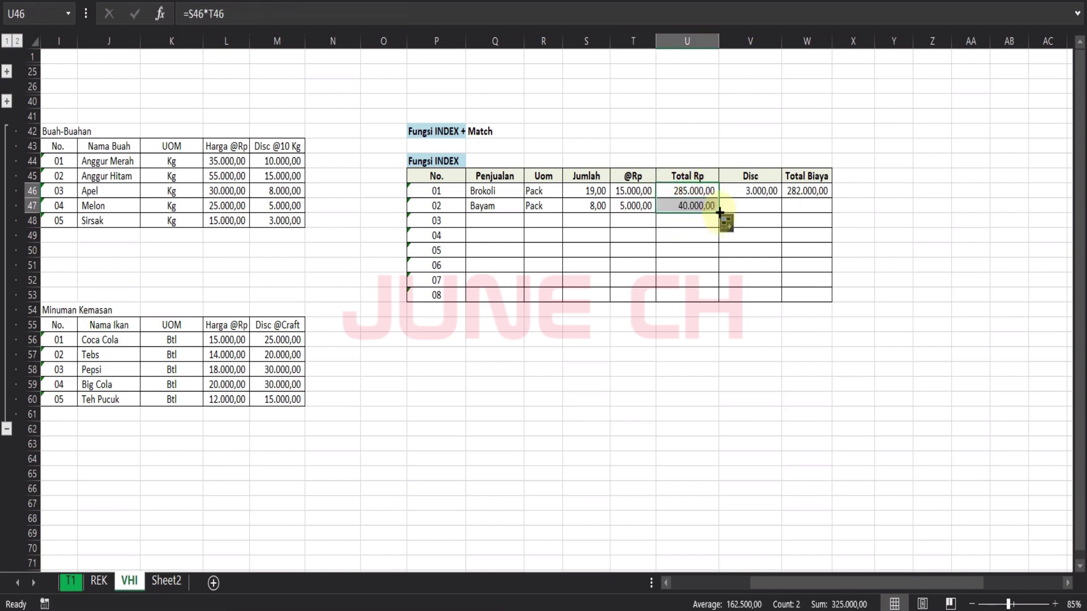
- Fill the Disc and Total Biaya formulas from V46 and W46 down to the Bayam row
click(760, 193)
drag(782, 198, 781, 219)
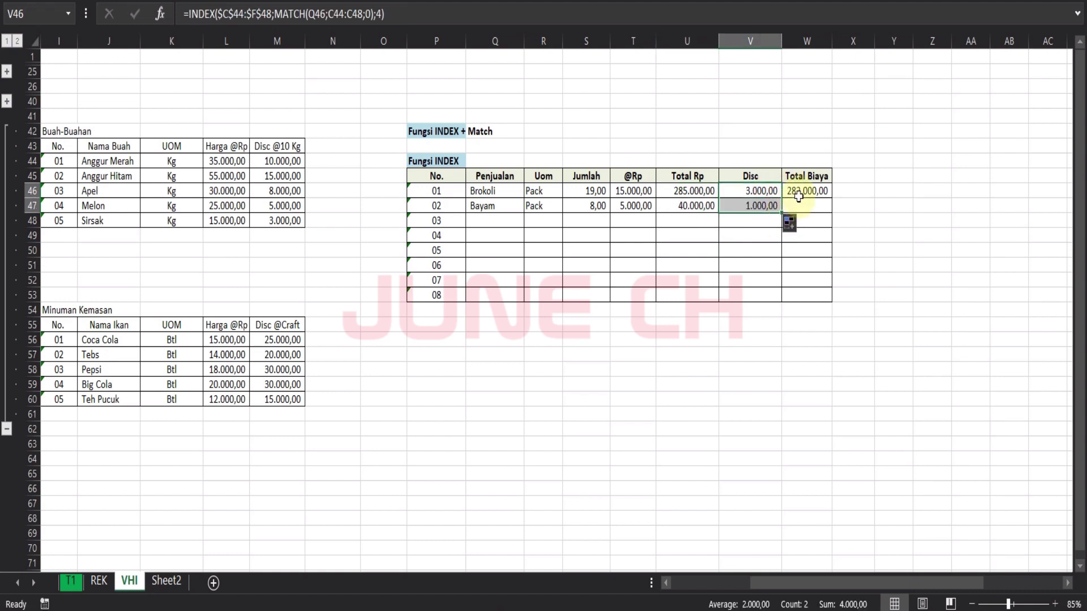
click(803, 193)
drag(832, 198, 837, 219)
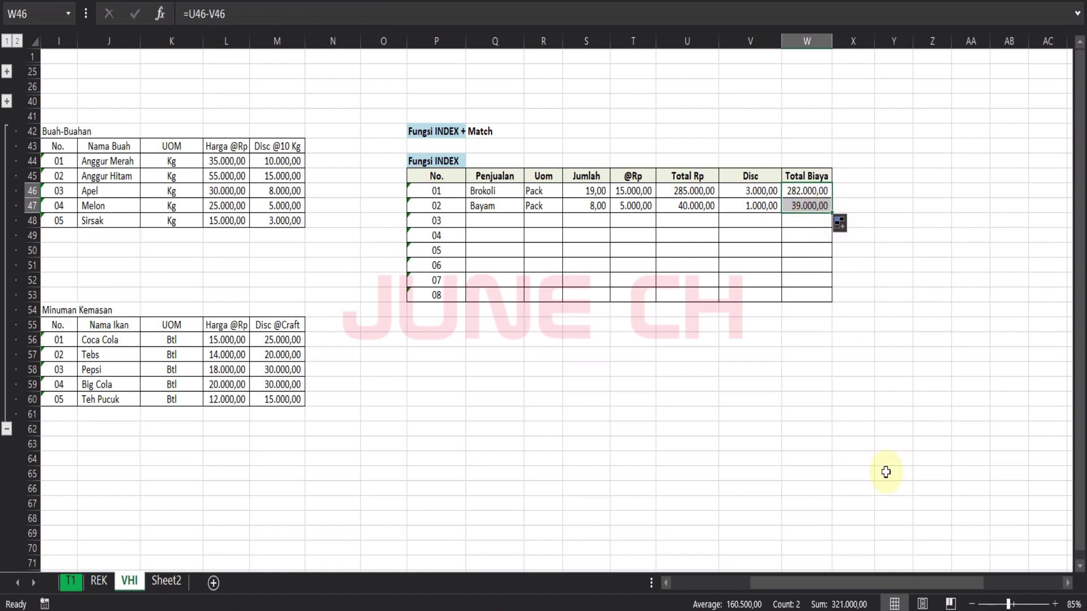
- Wrap Bayam's Disc formula in V47 in an IF with the condition S47>=10, keeping the INDEX lookup as the value if true
scroll(899, 579, left, 2)
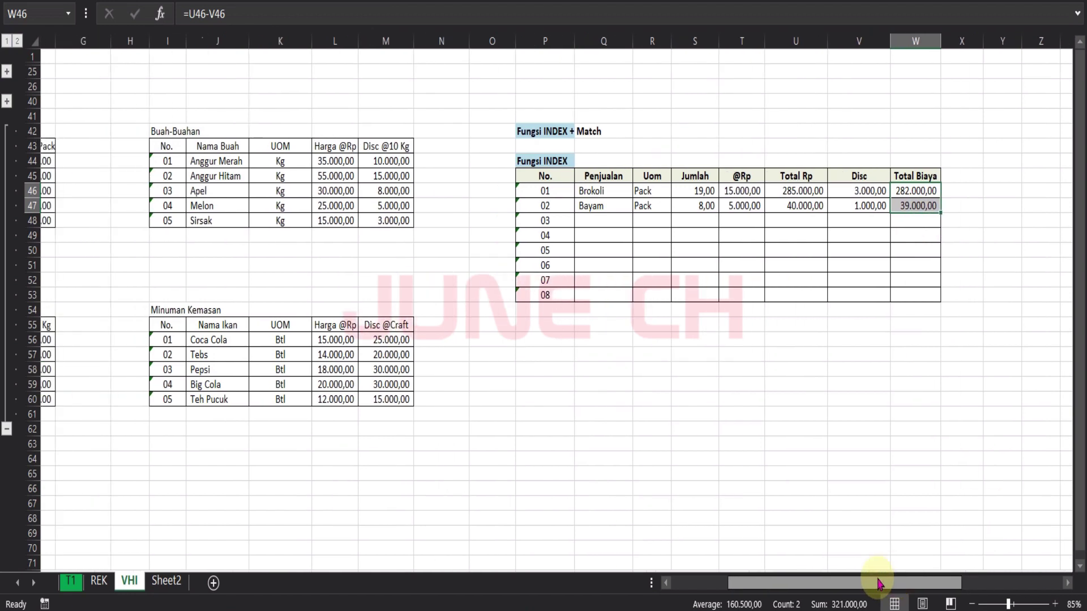
click(843, 206)
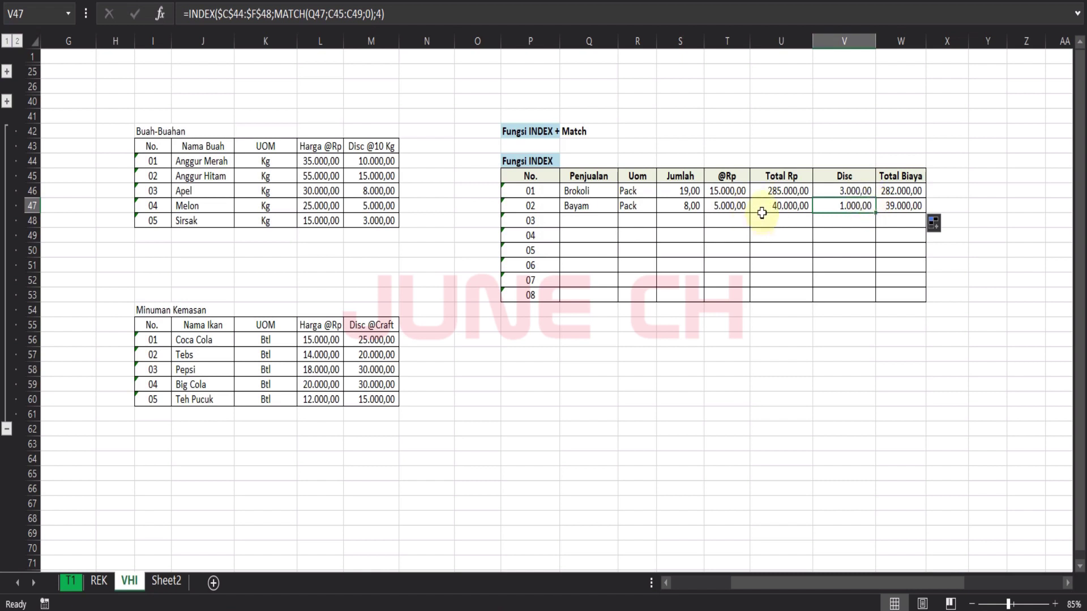
click(188, 13)
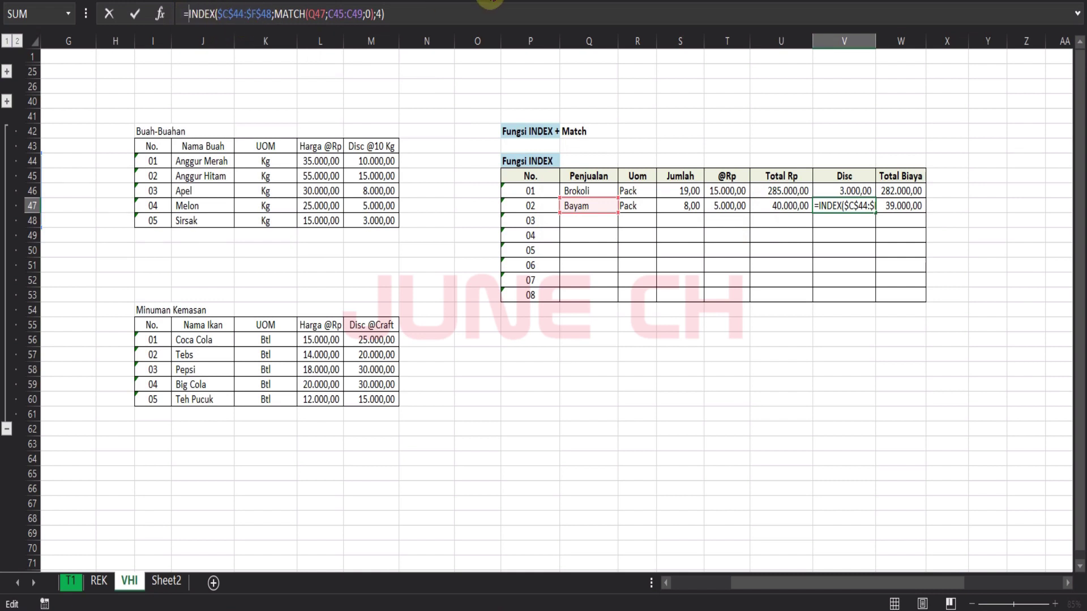
text(I)
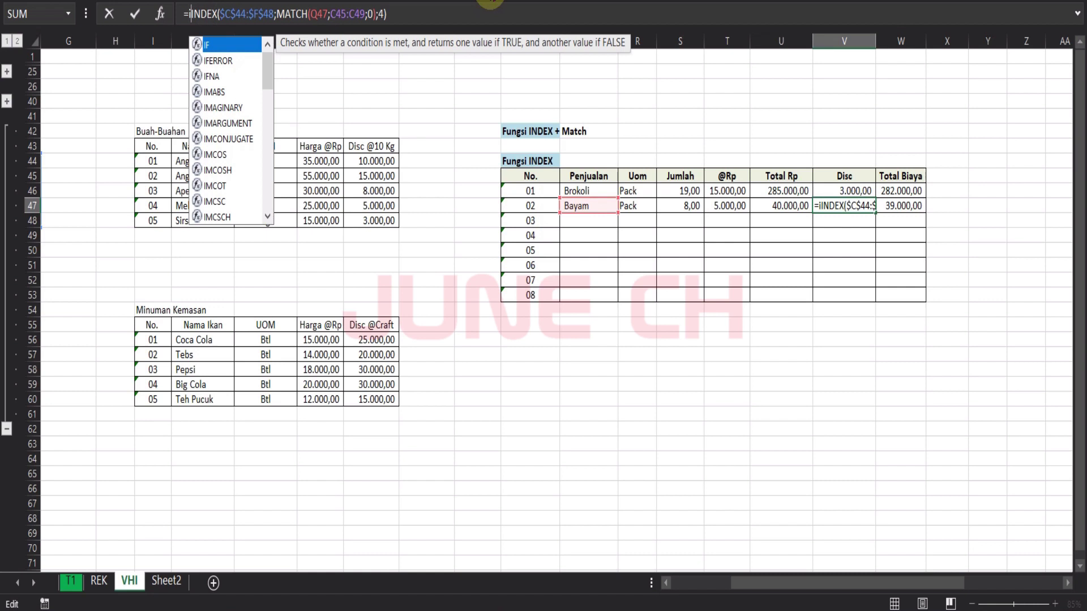
text(f)
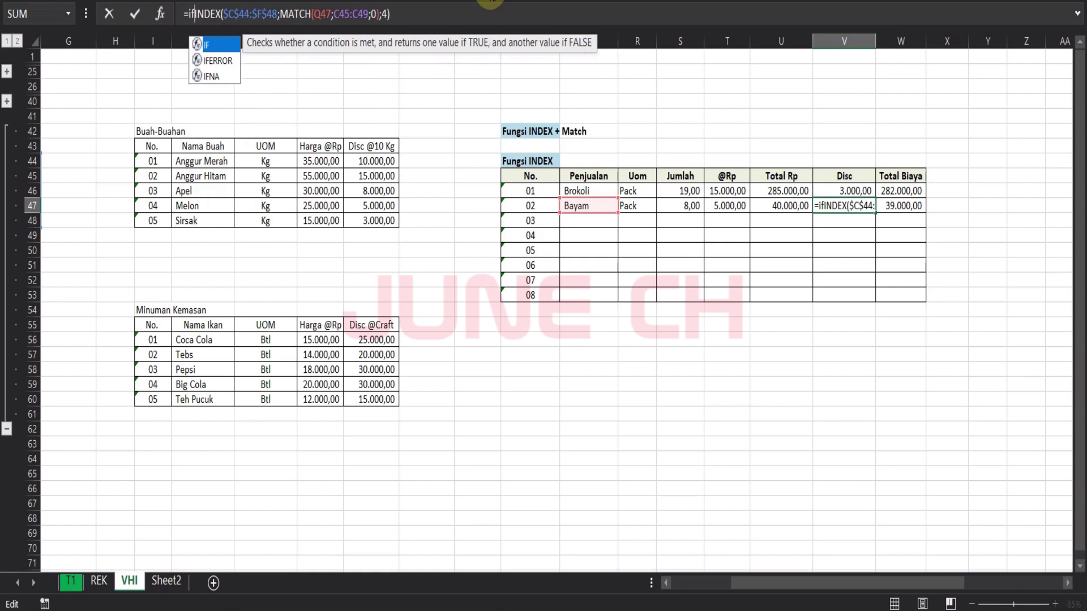
text(()
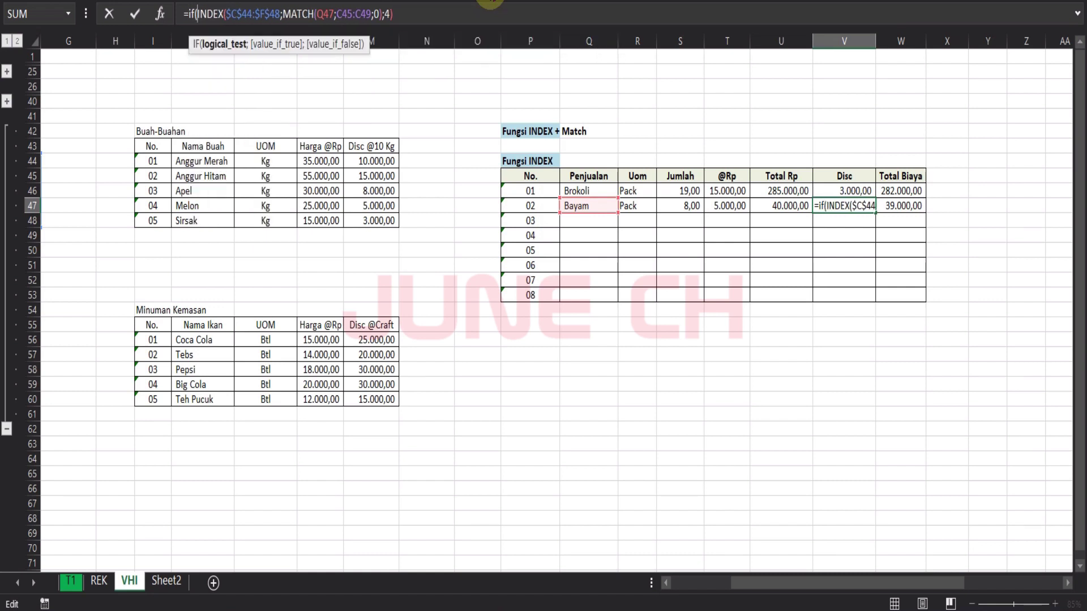
click(686, 208)
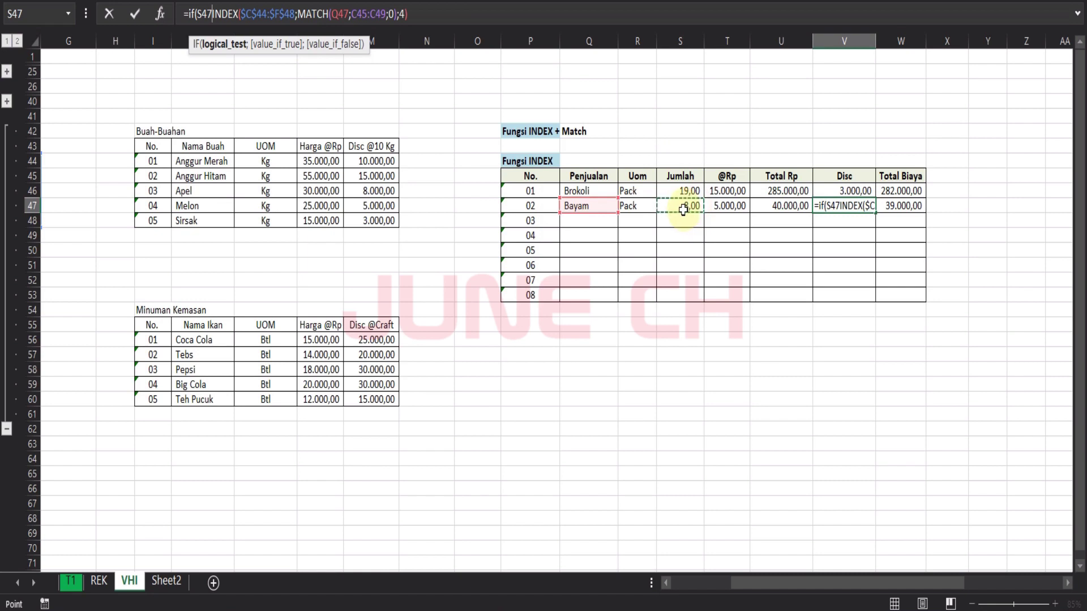
text(>)
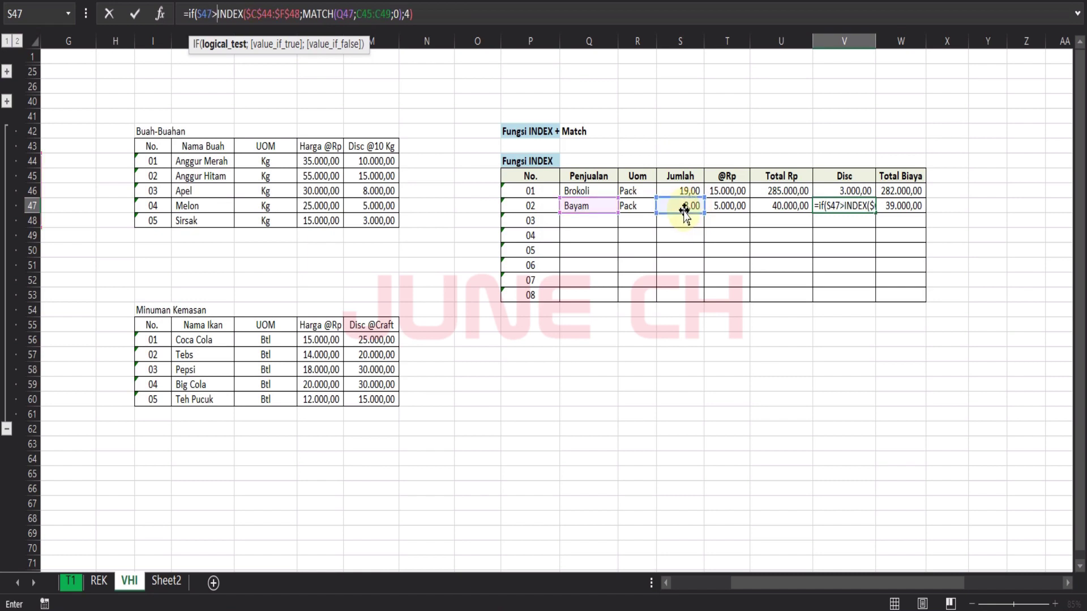
text(=10)
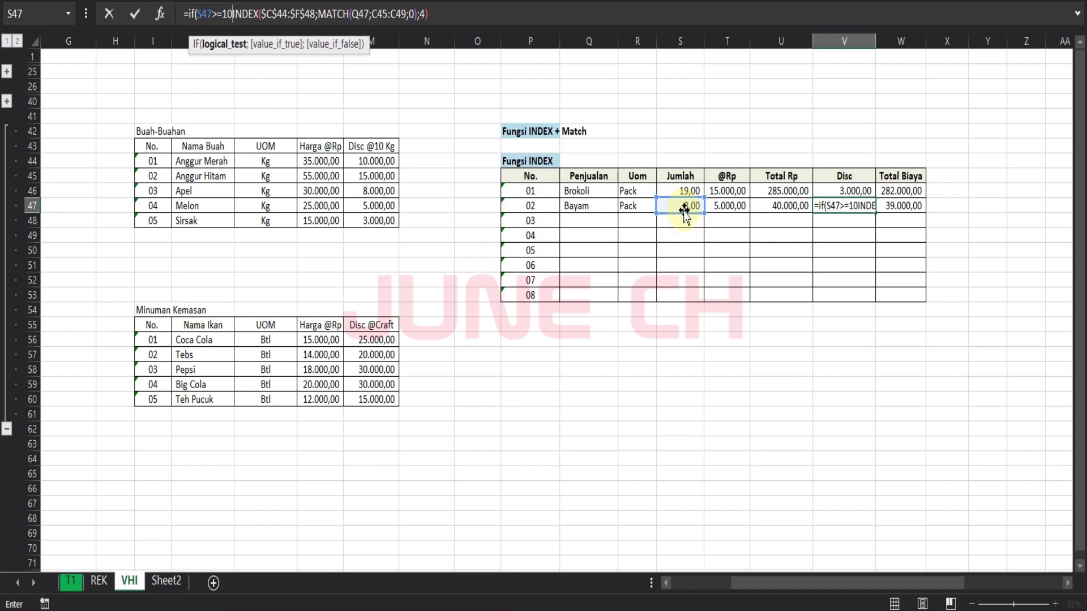
text(;)
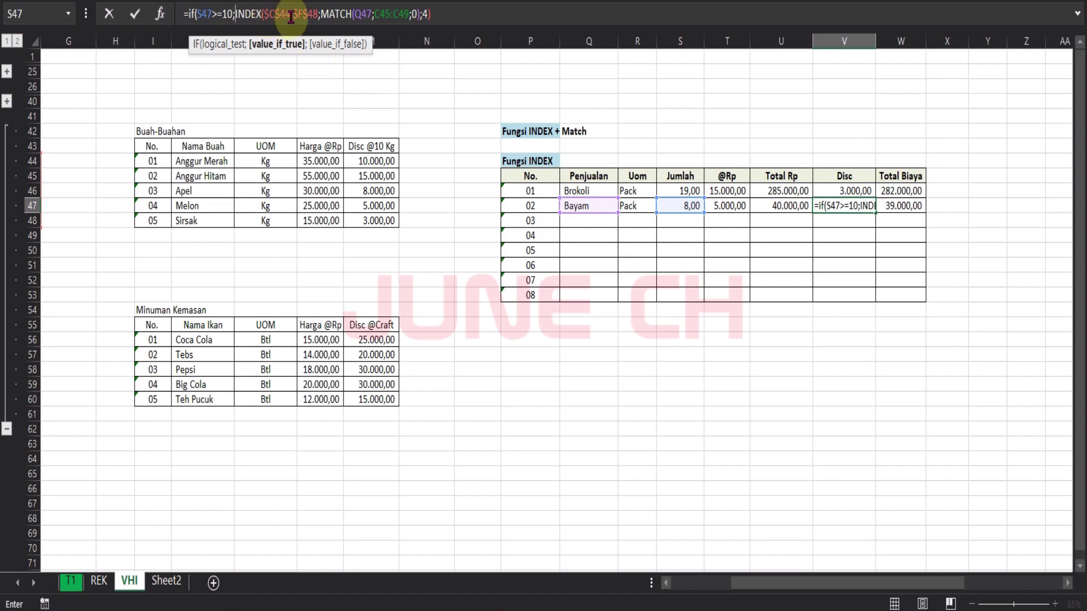
- Complete the IF formula in V47 with 0 as the value if false
click(414, 14)
text())
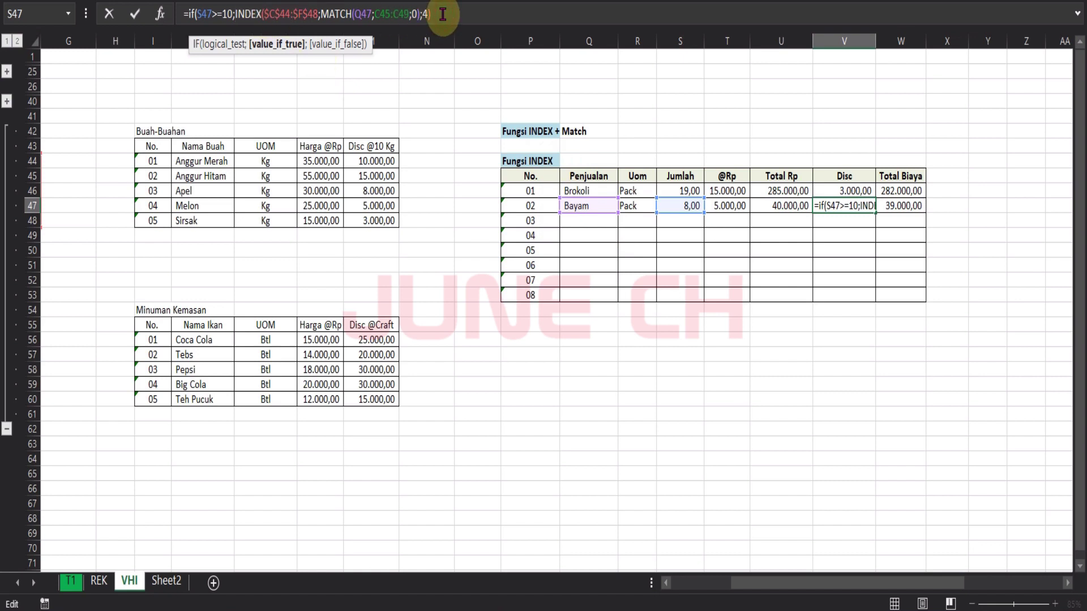
text(;0)
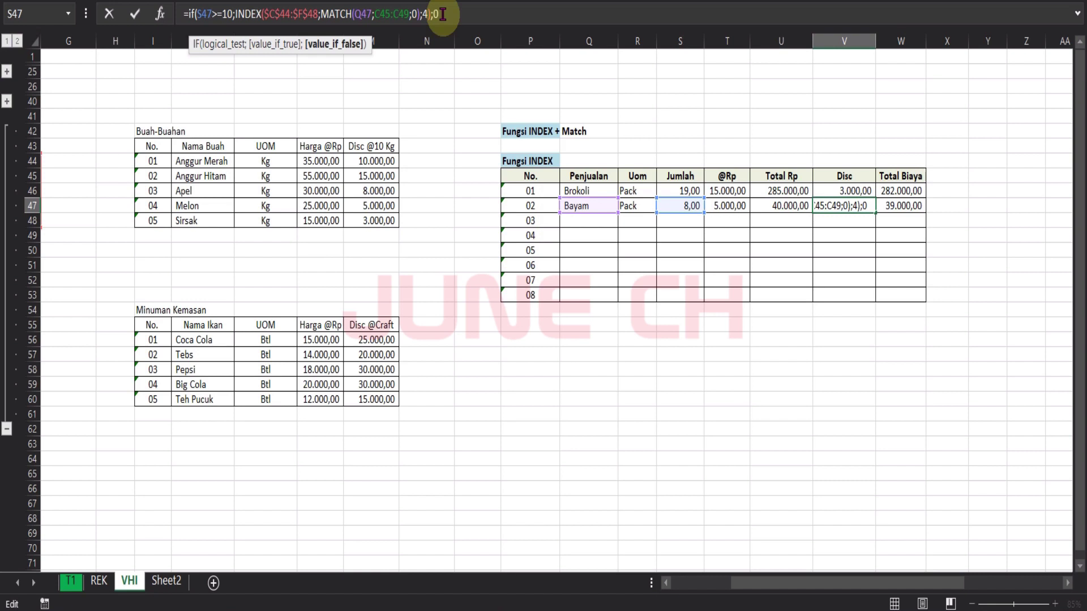
text())
key(Return)
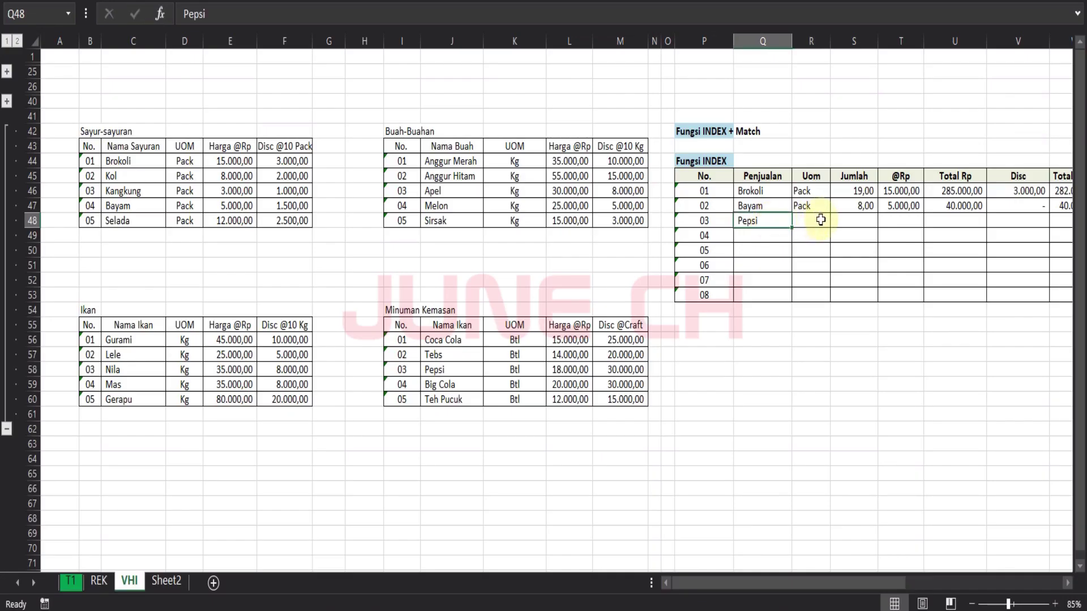
- Start an INDEX formula in Pepsi's Uom cell R48 with the areas C44:F48, J44:M48, C56:F60 and J56:M60 as a grouped reference
click(821, 220)
text(=)
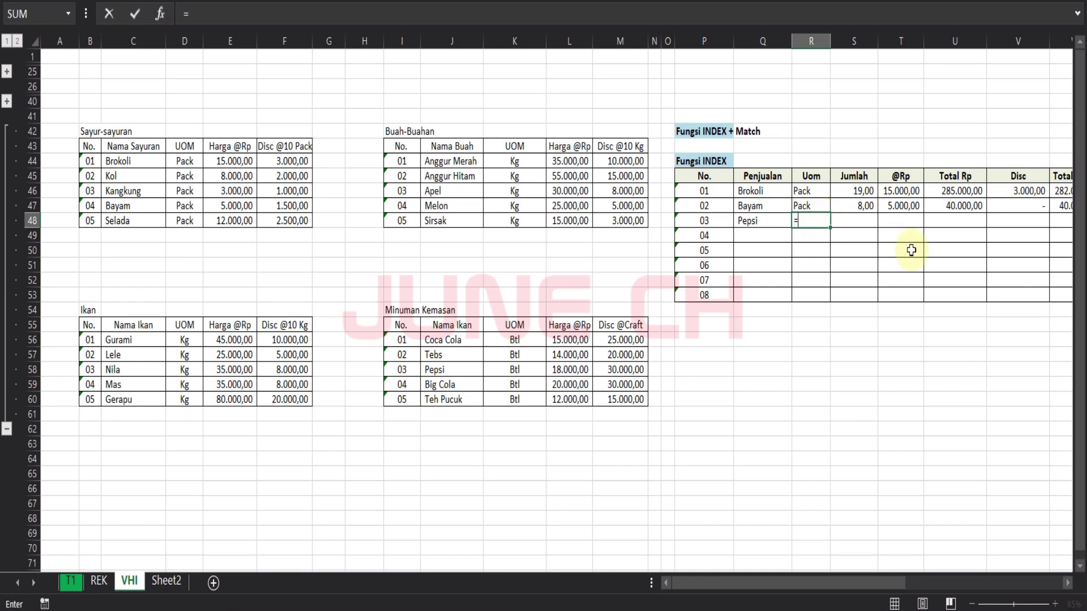
text(I)
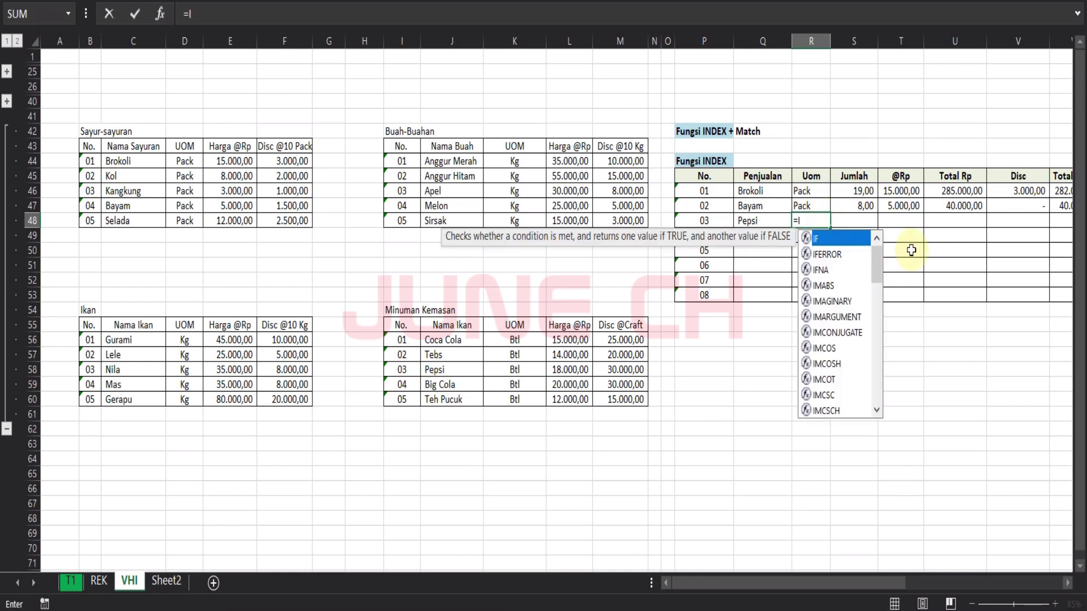
text(ND)
key(Tab)
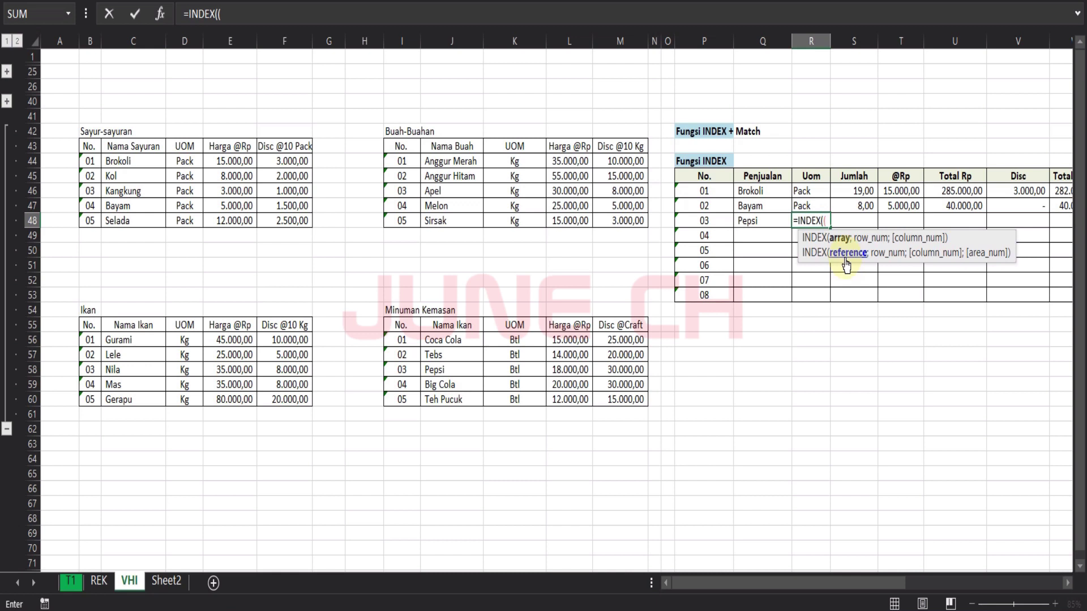
drag(145, 161, 282, 213)
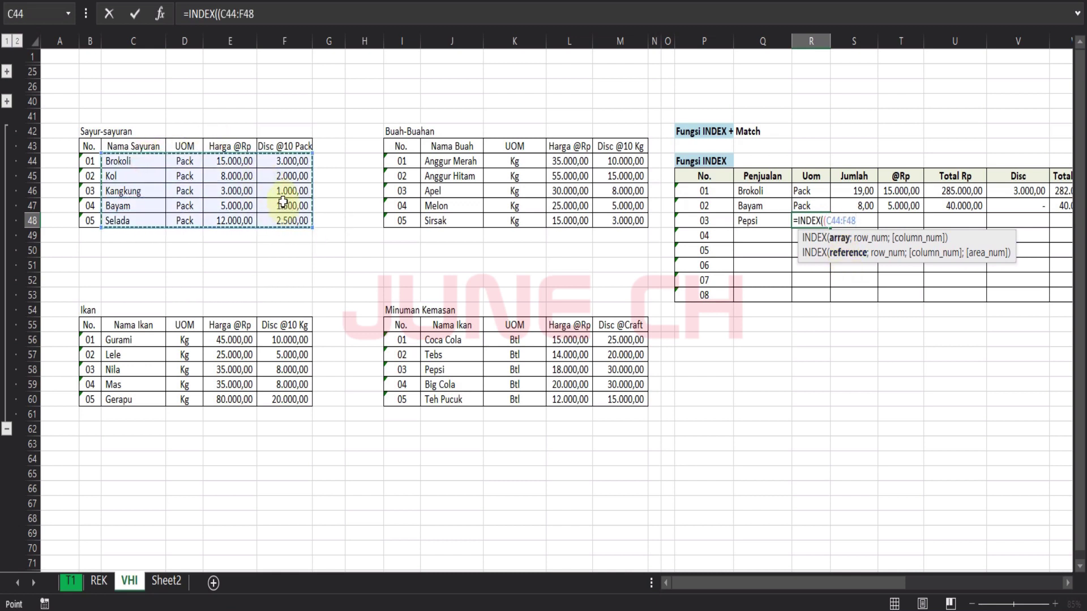
text(;)
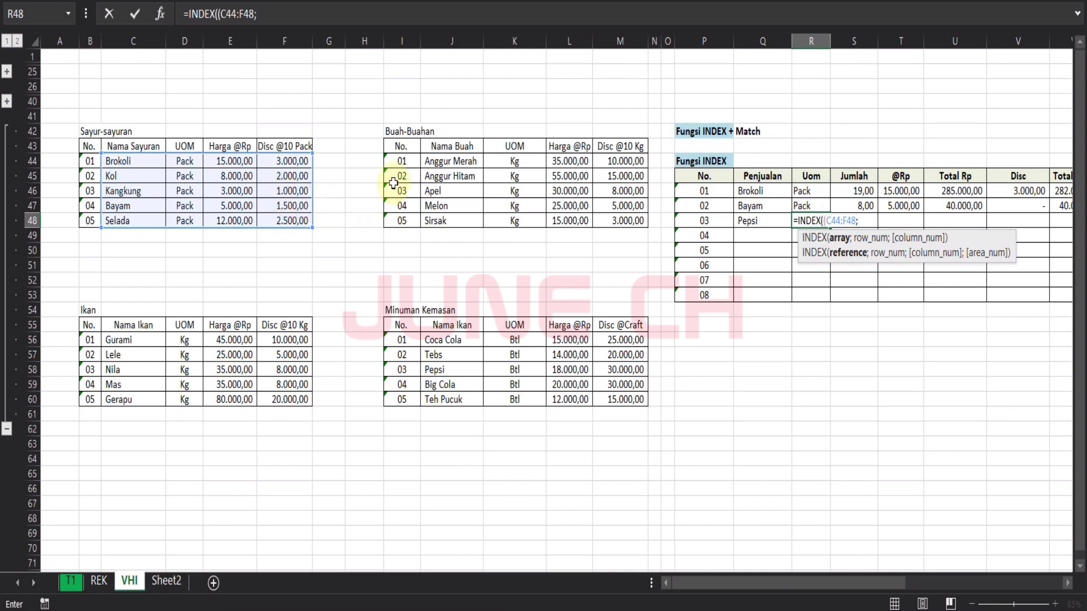
drag(428, 164, 594, 218)
text(;)
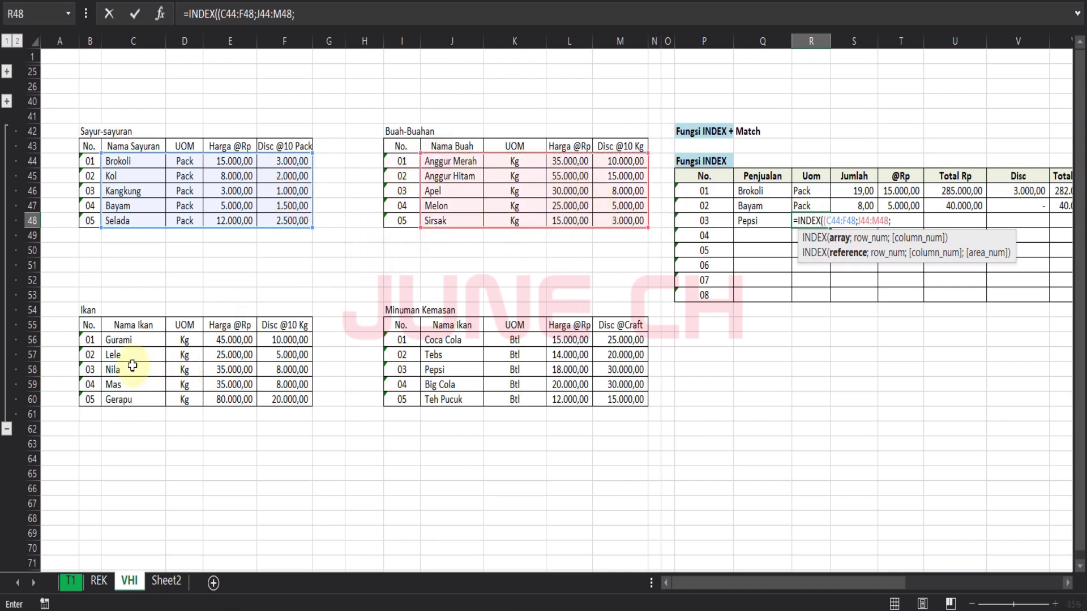
drag(121, 342, 286, 401)
text(;)
drag(446, 340, 634, 400)
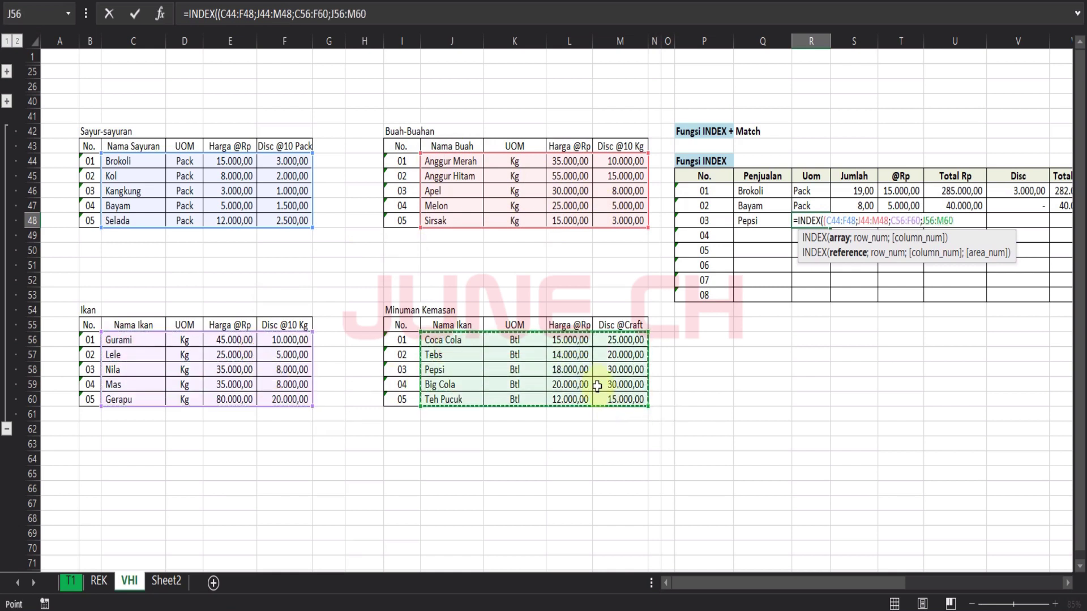
- Make all four area references in the R48 formula absolute and close the grouped reference argument
click(232, 14)
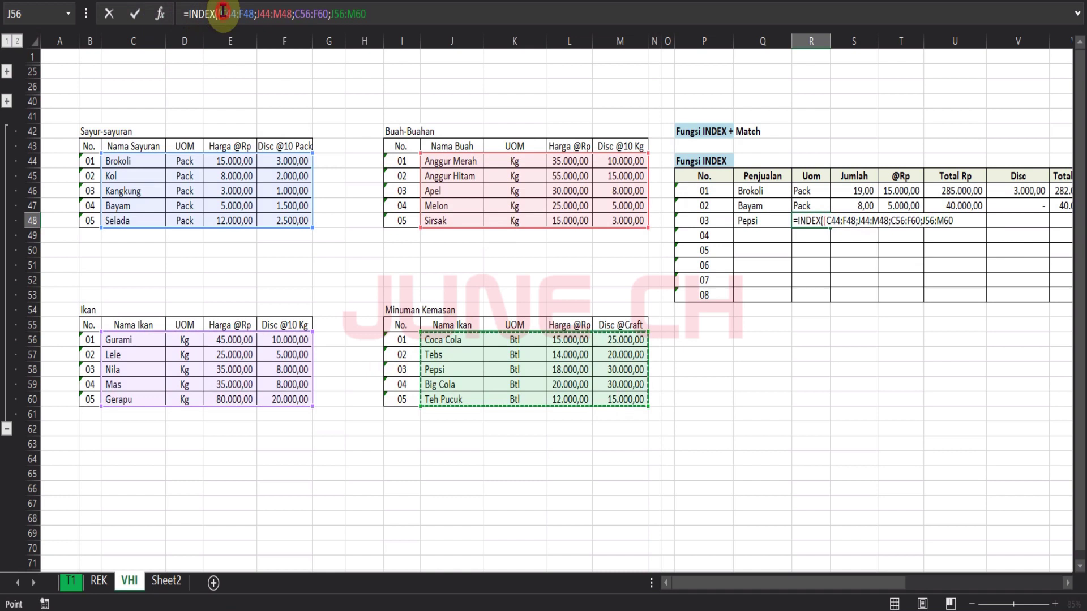
click(369, 14)
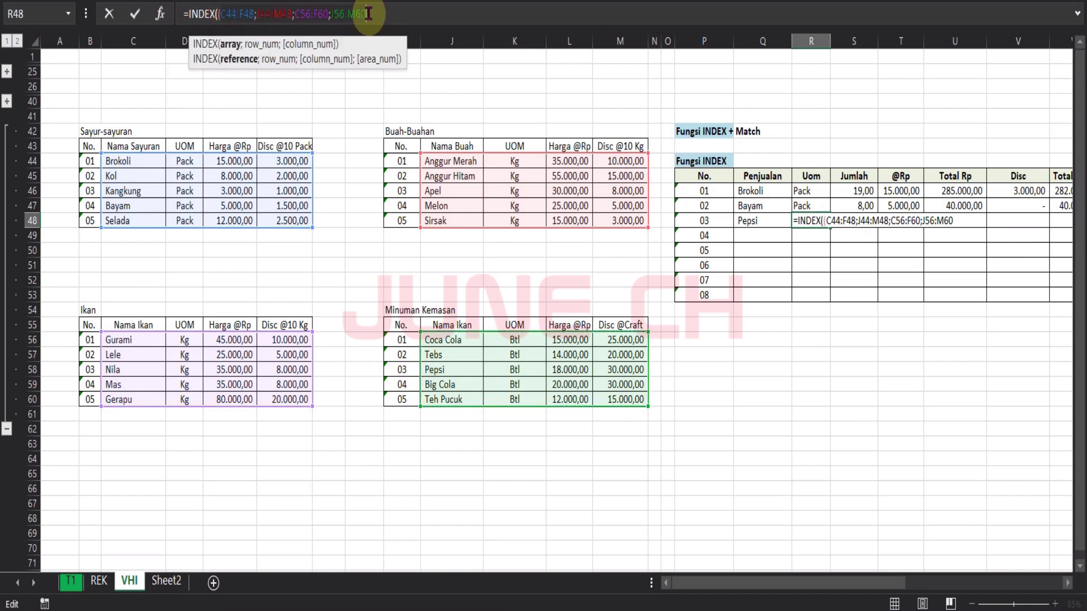
key(shift+Home)
key(F4)
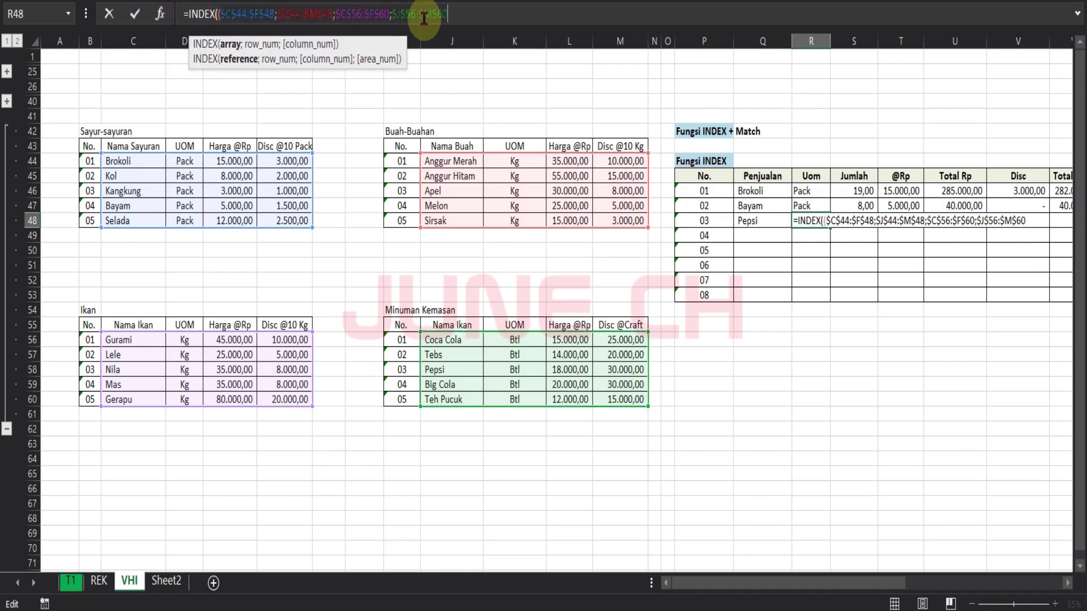
click(472, 18)
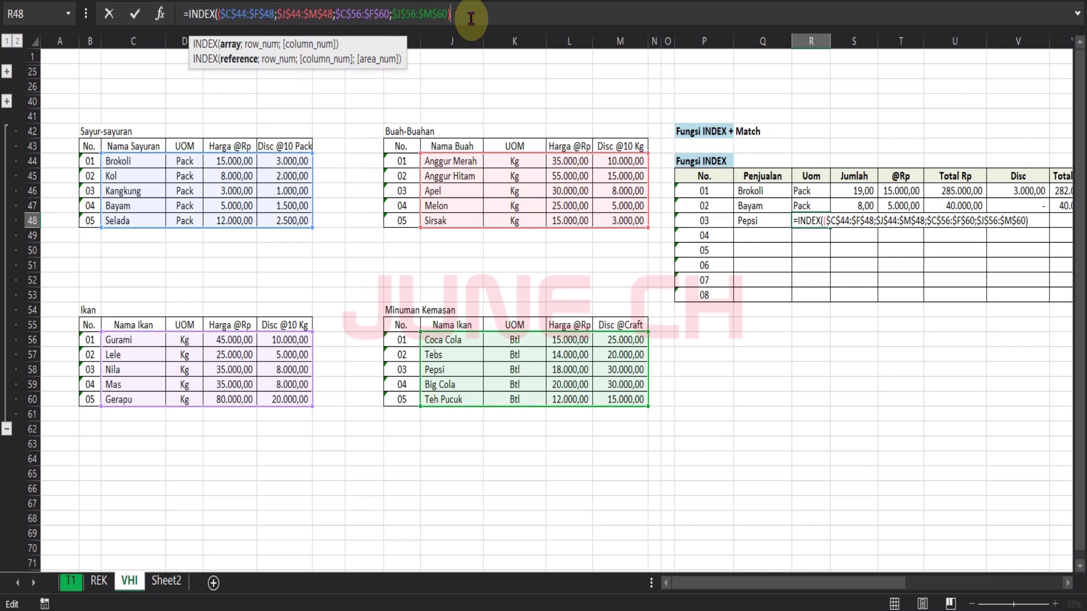
text(;)
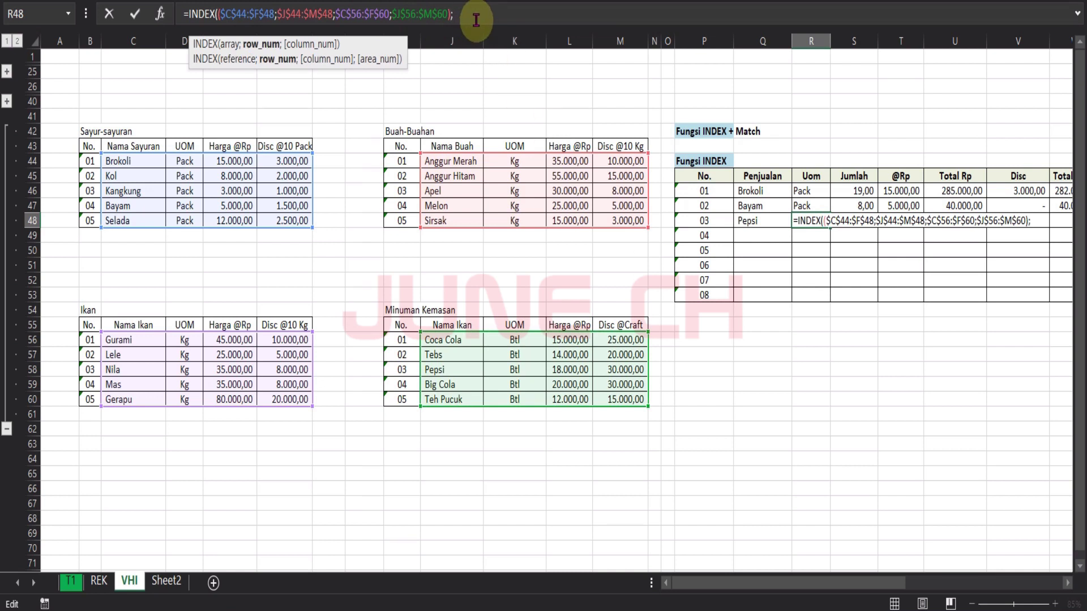
- Add a MATCH function as the row number, with $Q48 as the lookup value
text(MATC)
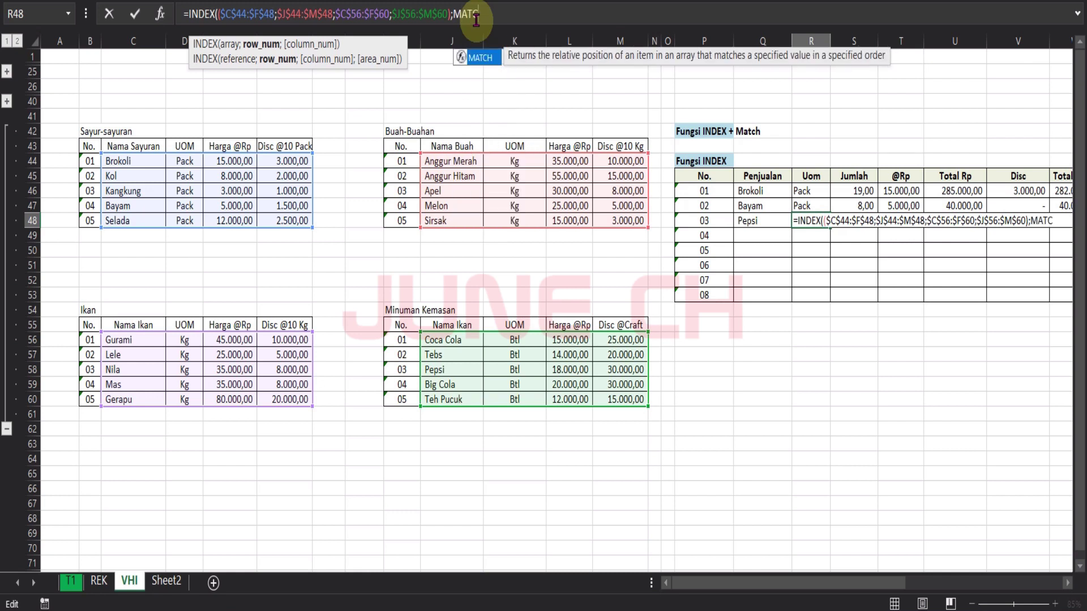
text(H()
click(759, 220)
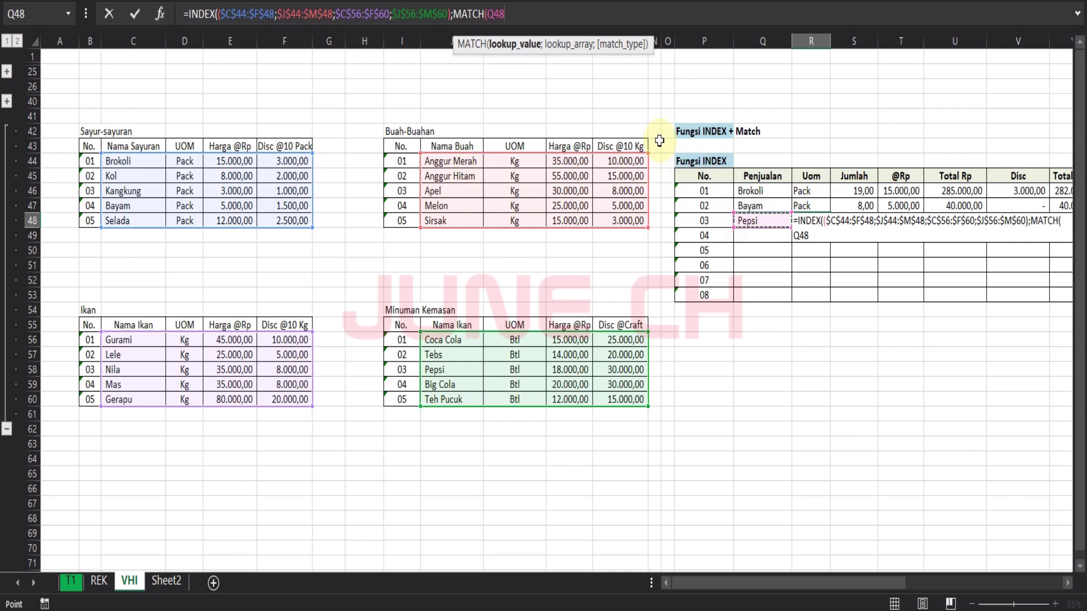
click(490, 14)
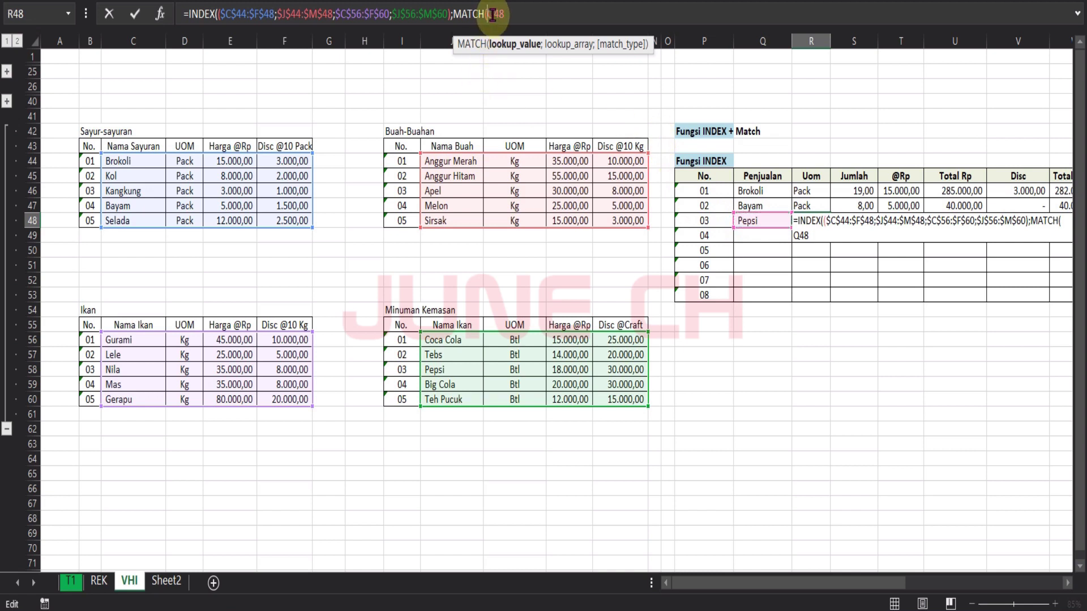
text($48)
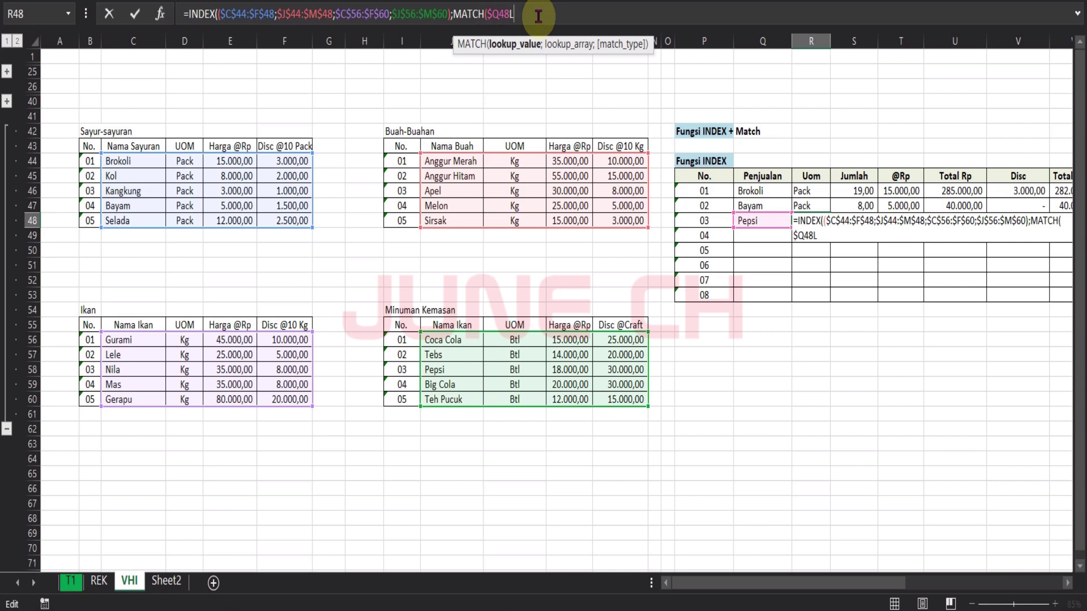
text(;)
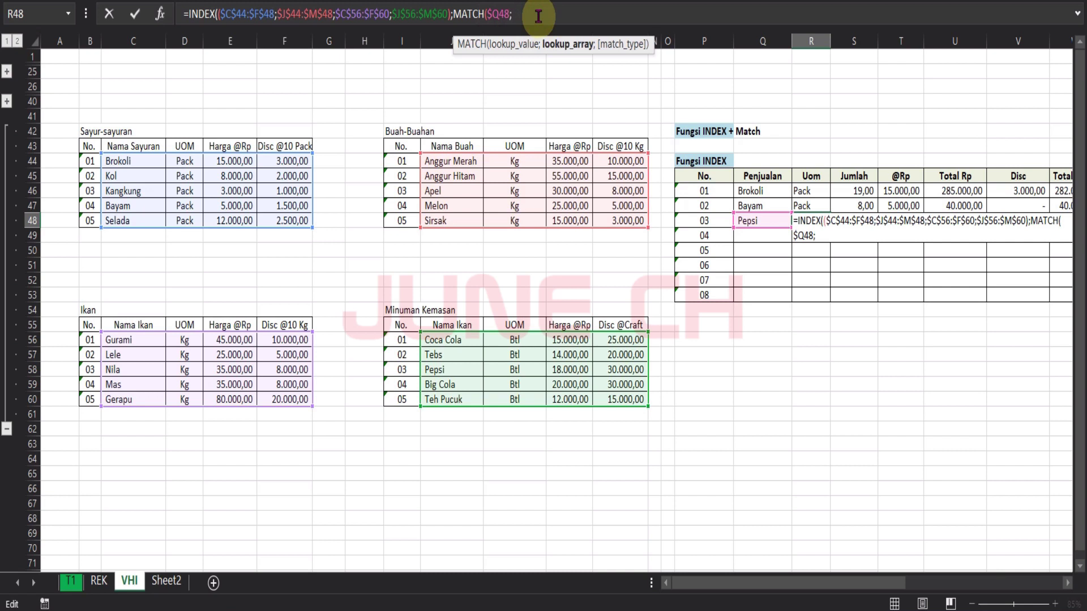
- Complete MATCH with the drink names in $J$56:$J$60 as the lookup array and 0 as the exact match type
click(446, 339)
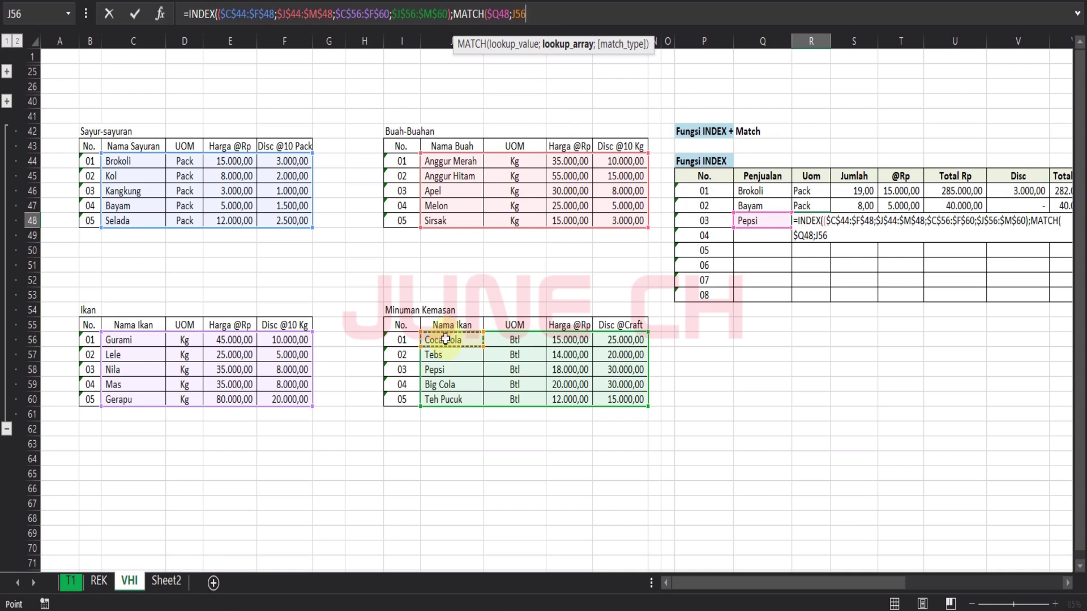
drag(446, 339, 450, 396)
text(;)
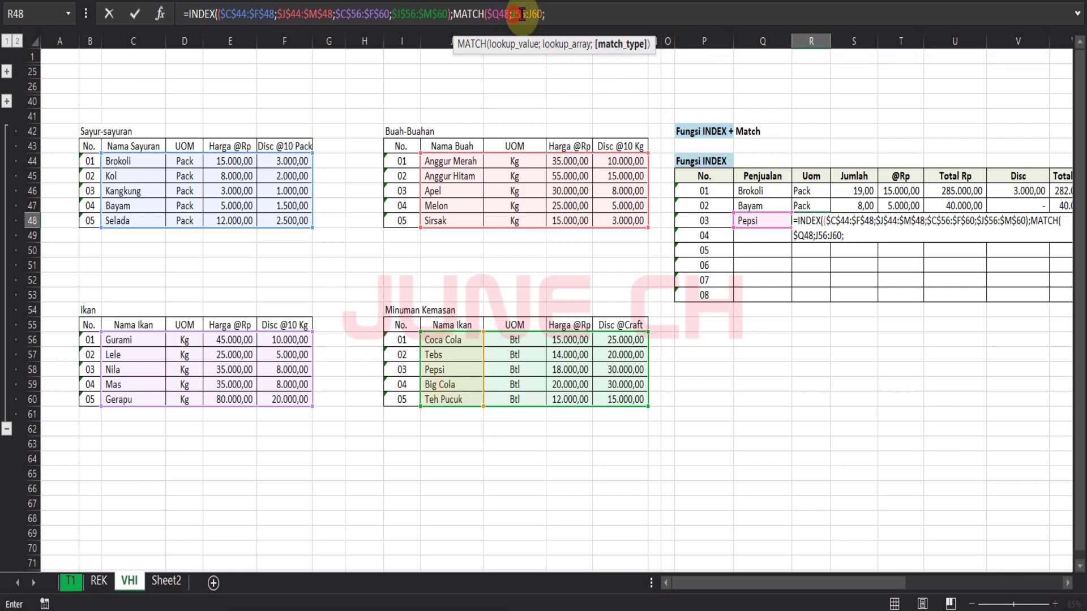
click(519, 14)
key(F4)
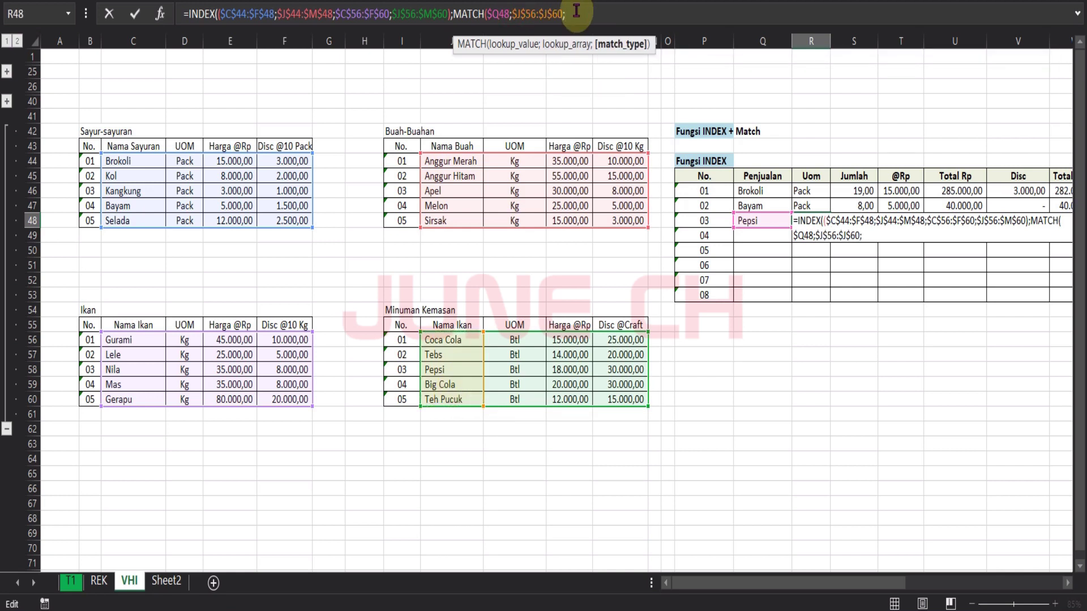
text(-)
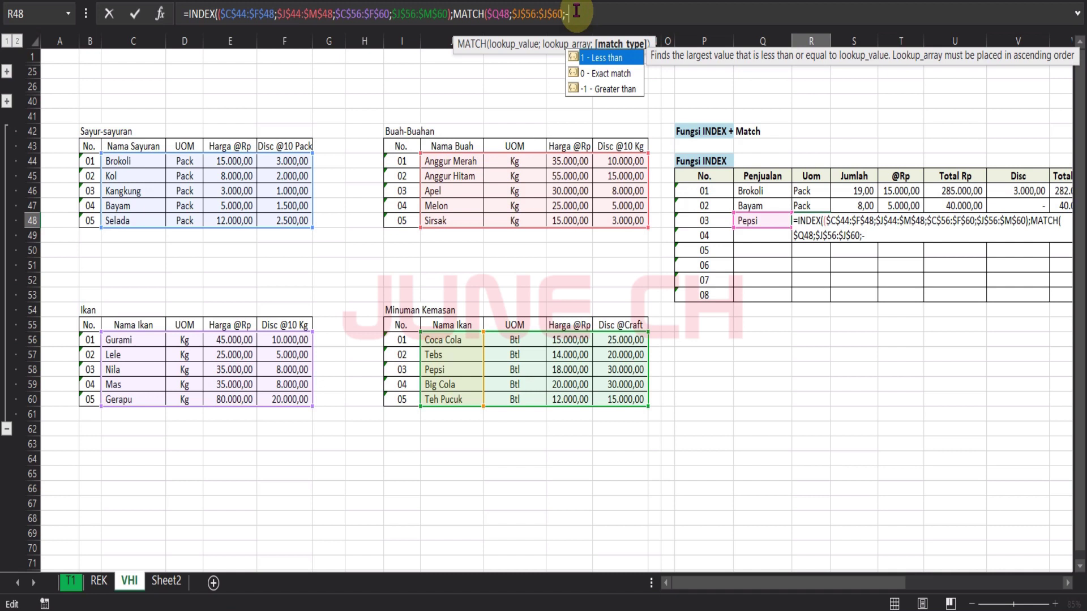
key(BackSpace)
text(0);)
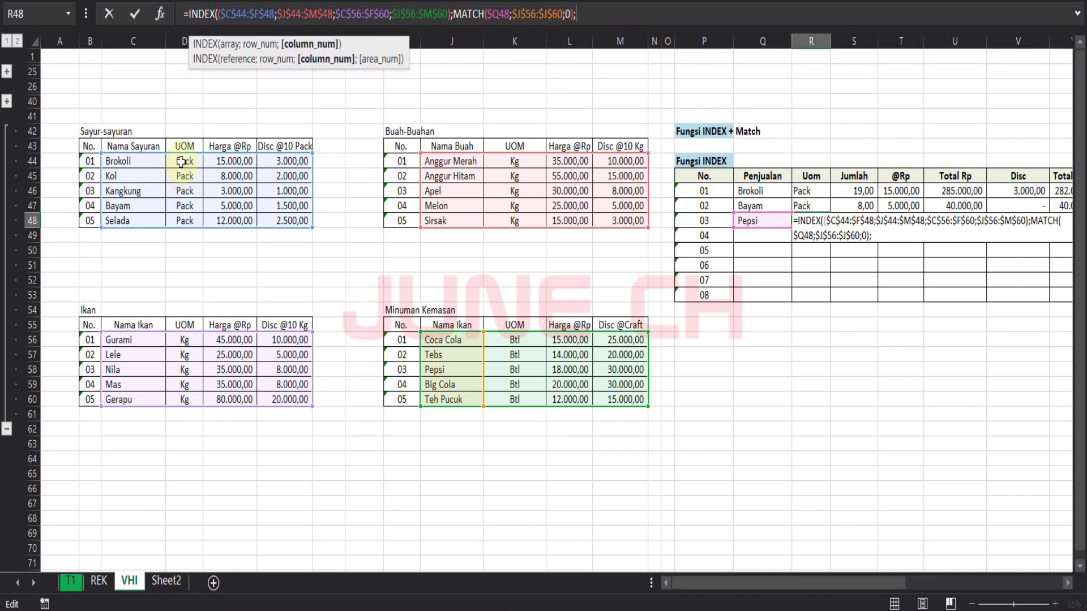
- Finish the INDEX formula in R48 with column number 2 and area number 4
text(2;)
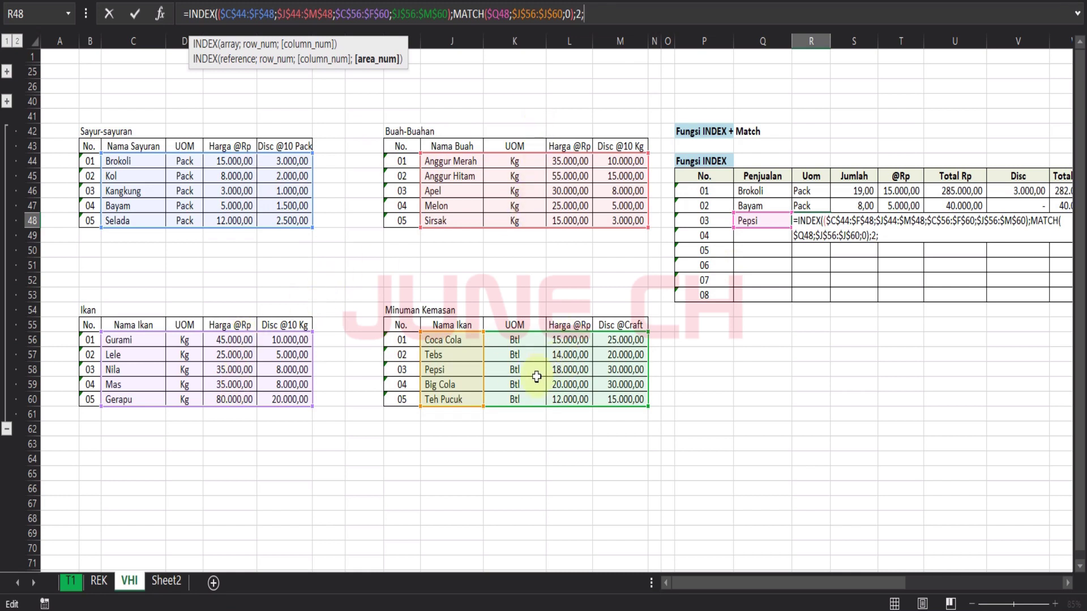
text(4))
key(Return)
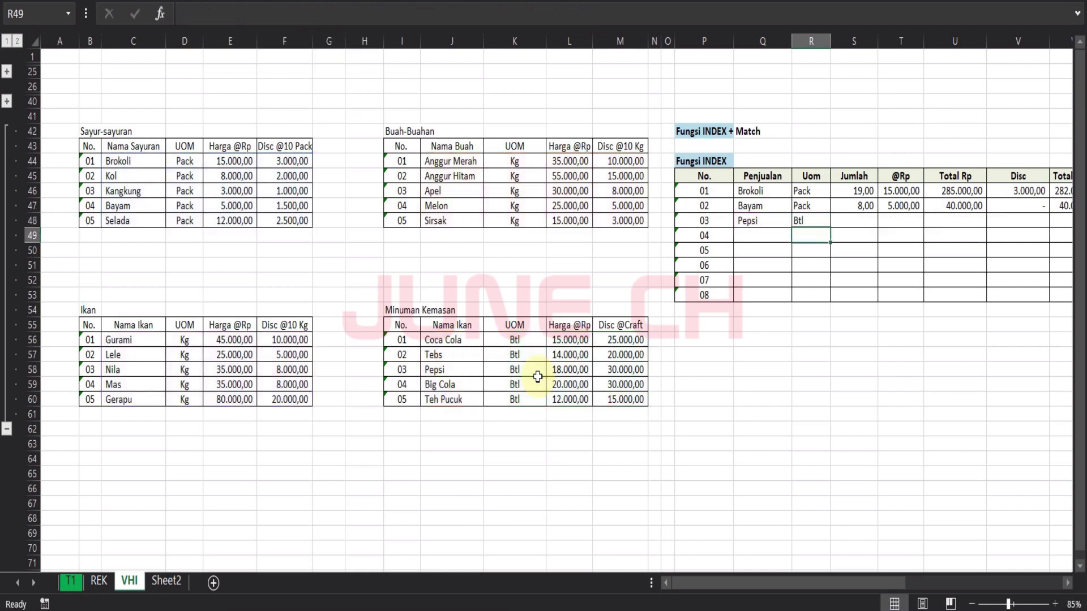
click(816, 221)
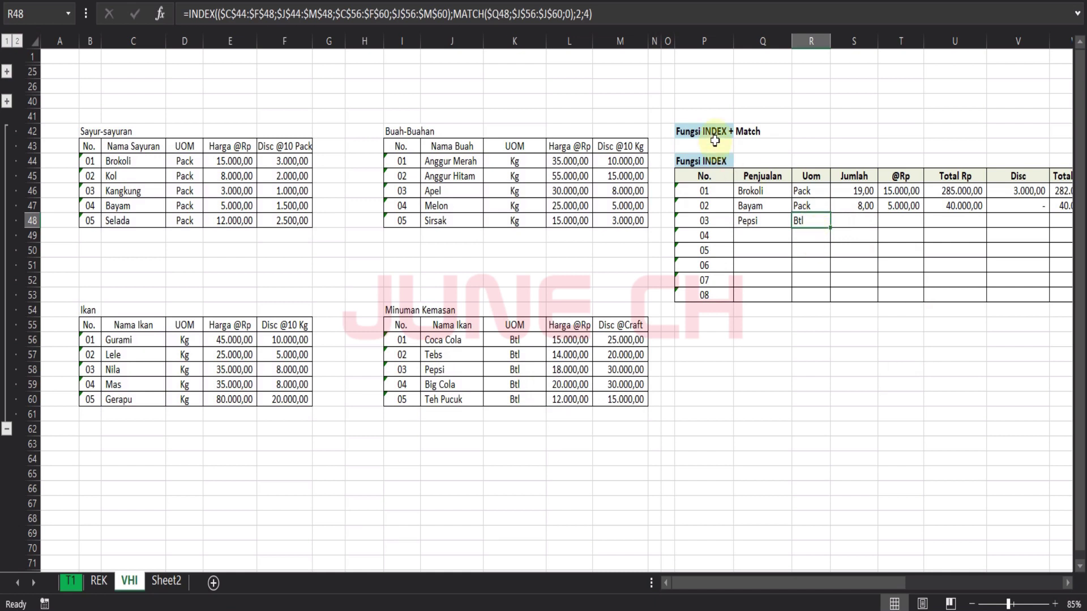
- Enter 15 as Pepsi's Jumlah in S48
click(854, 220)
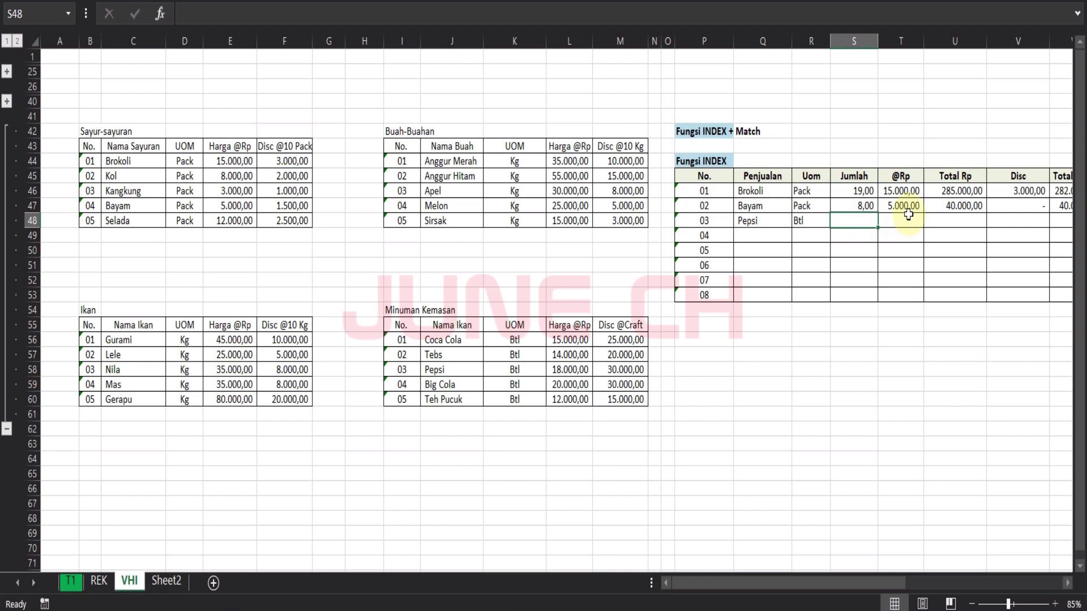
text(15)
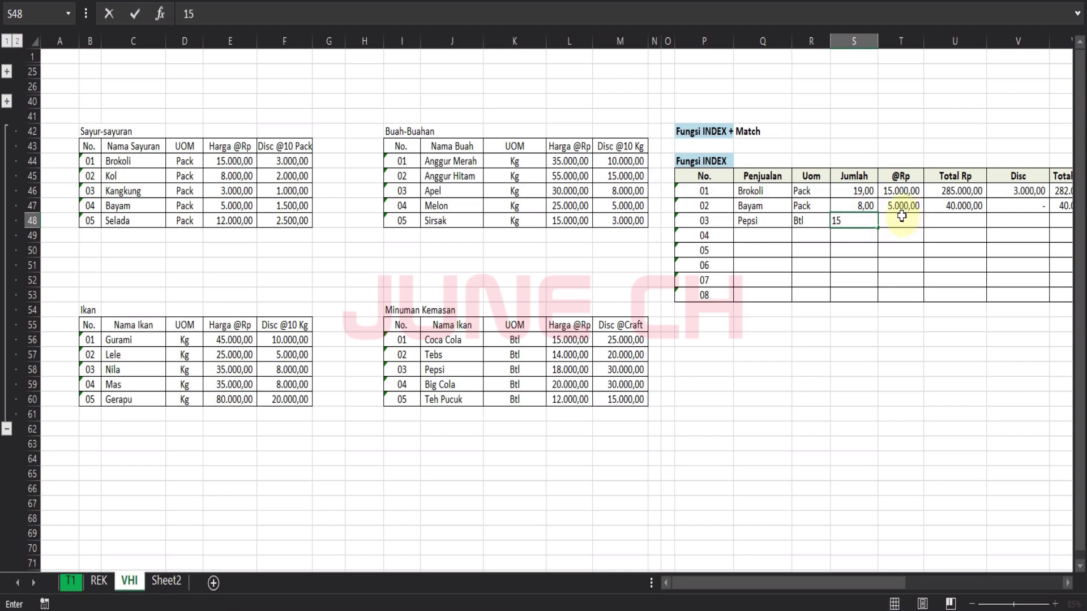
click(905, 220)
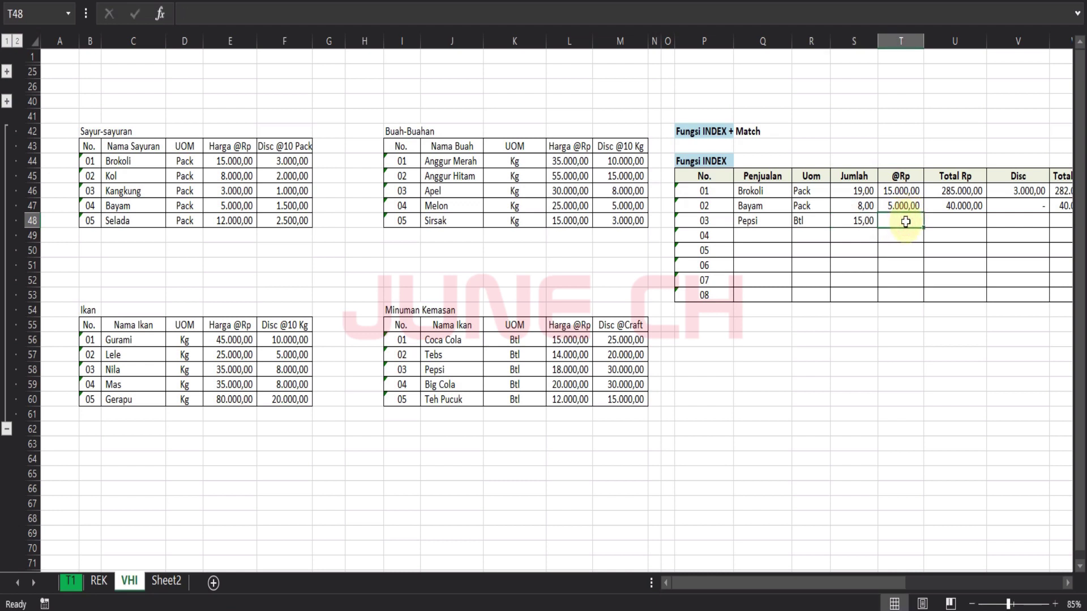
- Copy the full INDEX and MATCH formula text from Pepsi's Uom cell R48, keeping area number 4
click(809, 221)
click(586, 14)
key(BackSpace)
text(4)
key(ctrl+c)
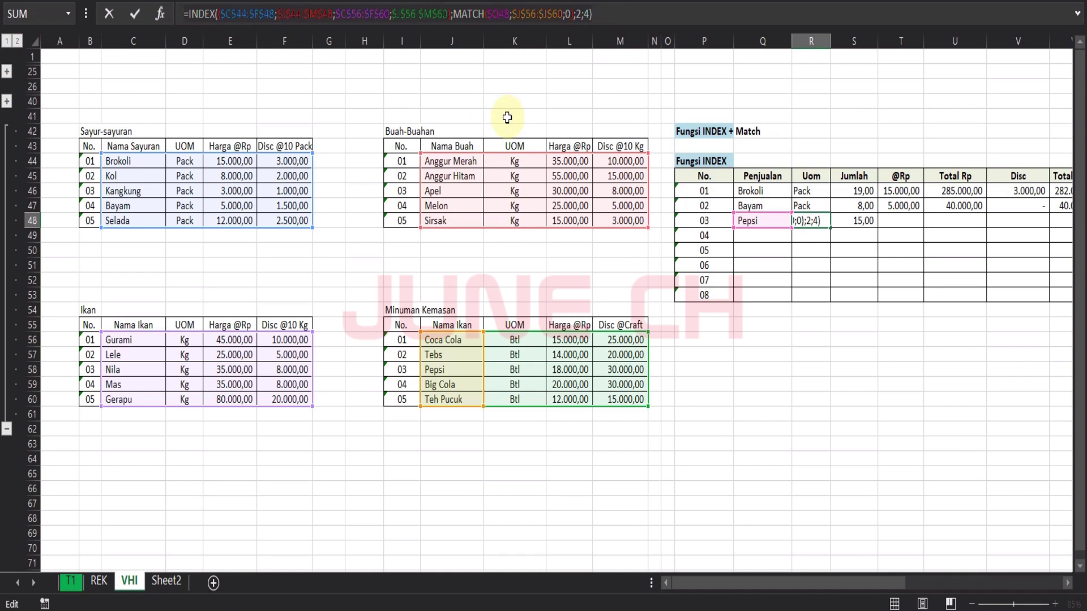
key(Return)
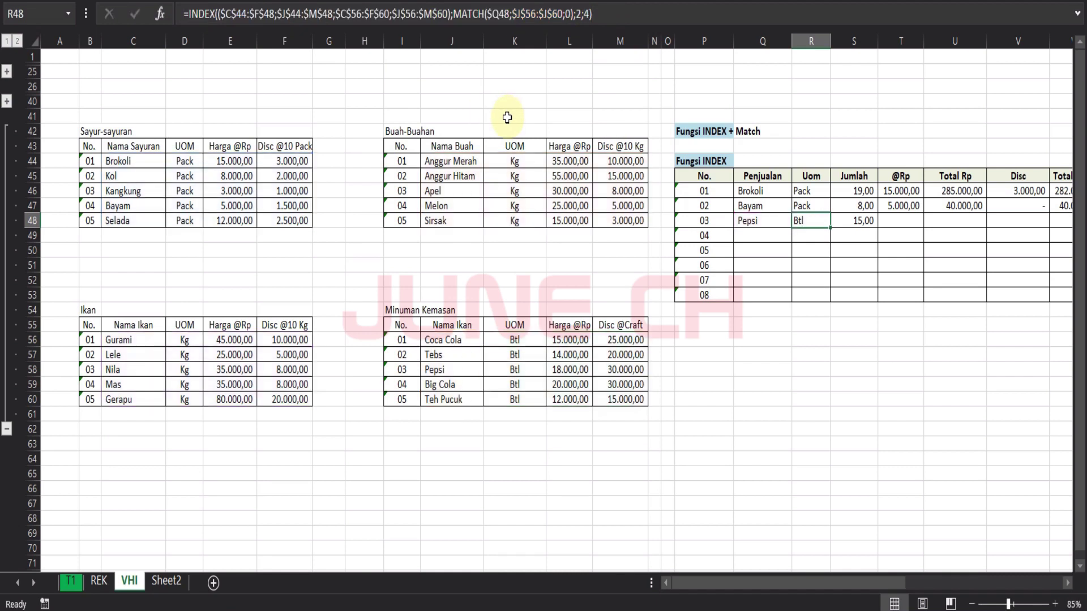
click(901, 222)
double_click(901, 222)
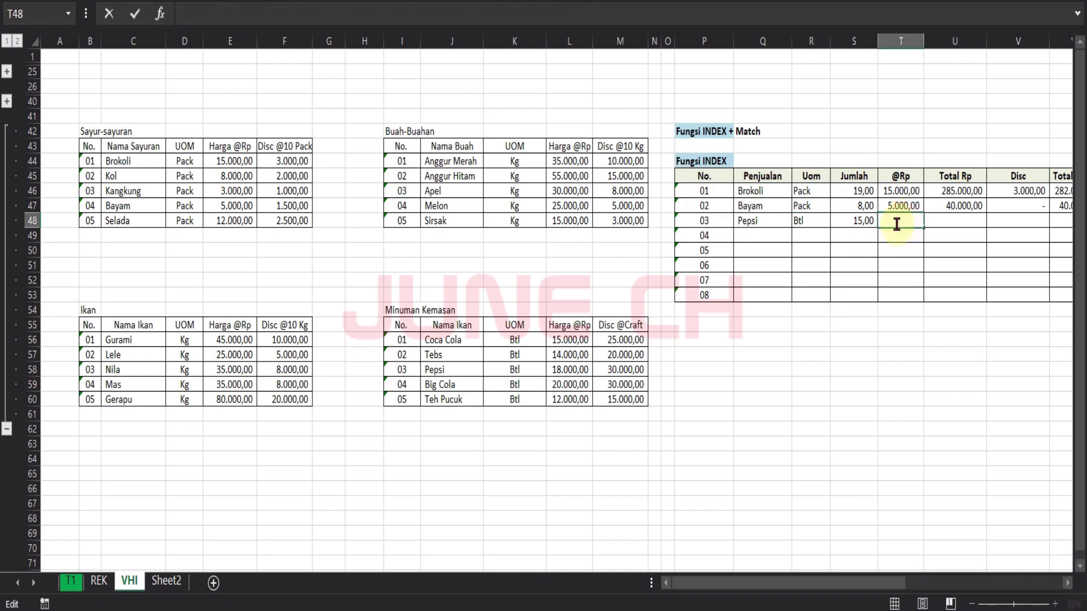
click(328, 15)
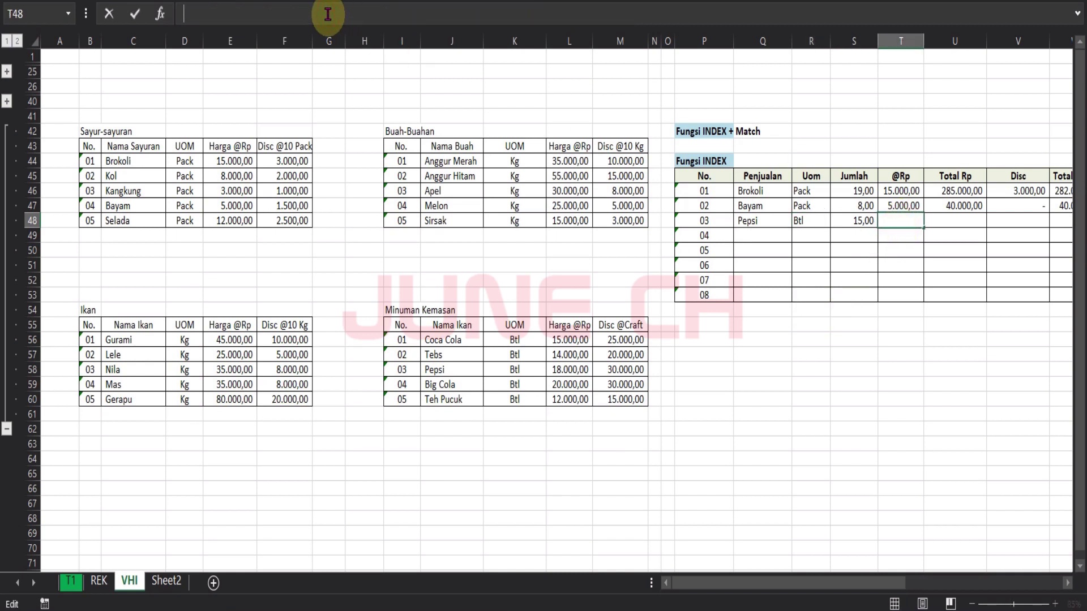
key(ctrl+v)
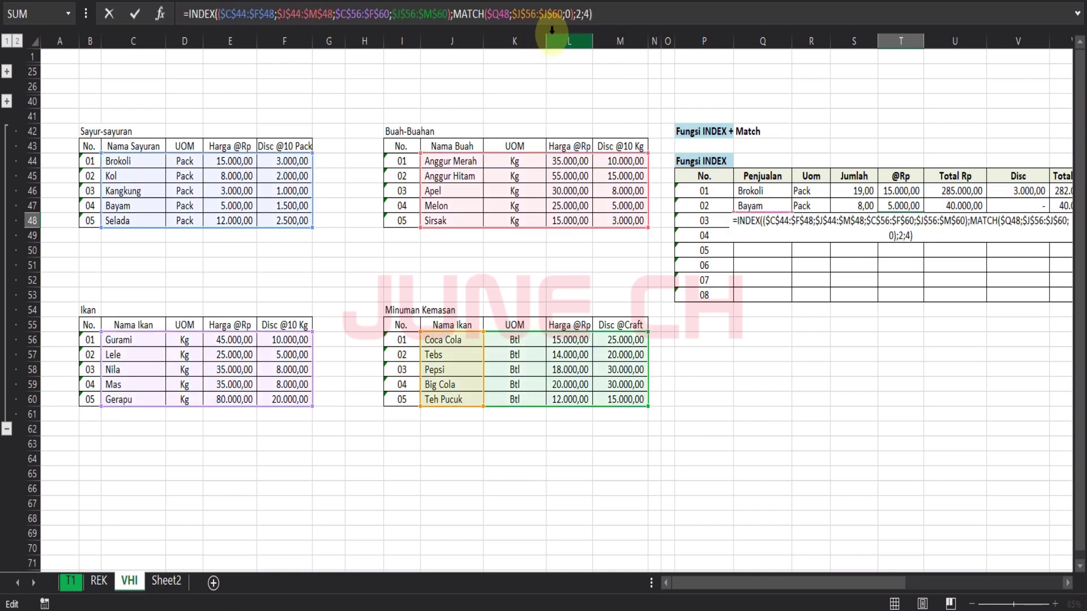
drag(856, 583, 782, 417)
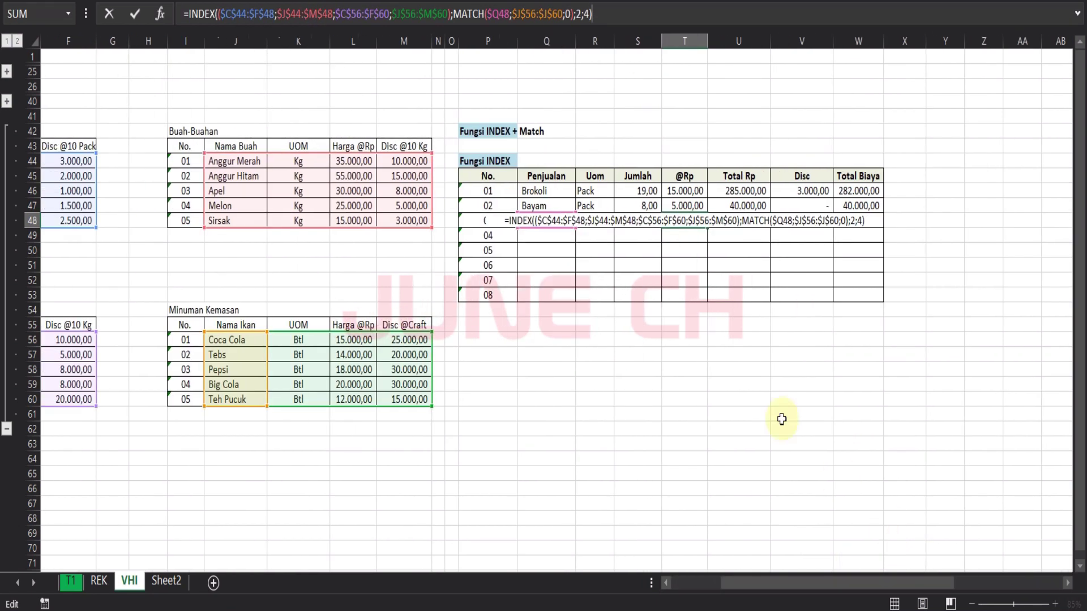
click(718, 218)
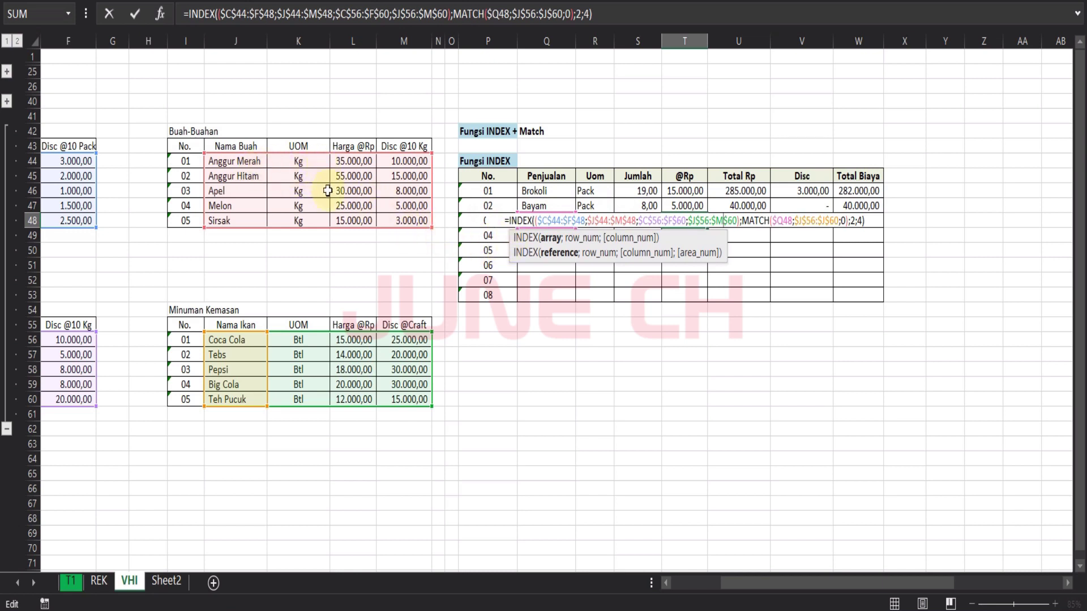
- Change the column number in T48's INDEX formula to 3, keep area number 4, and enter the formula
click(580, 13)
key(BackSpace)
text(3)
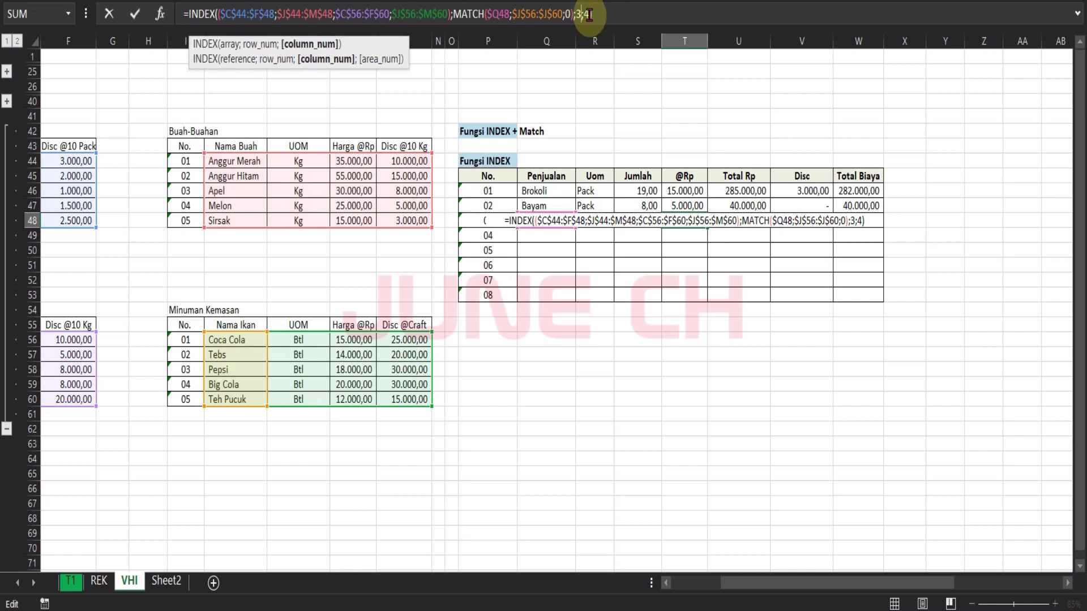
click(589, 14)
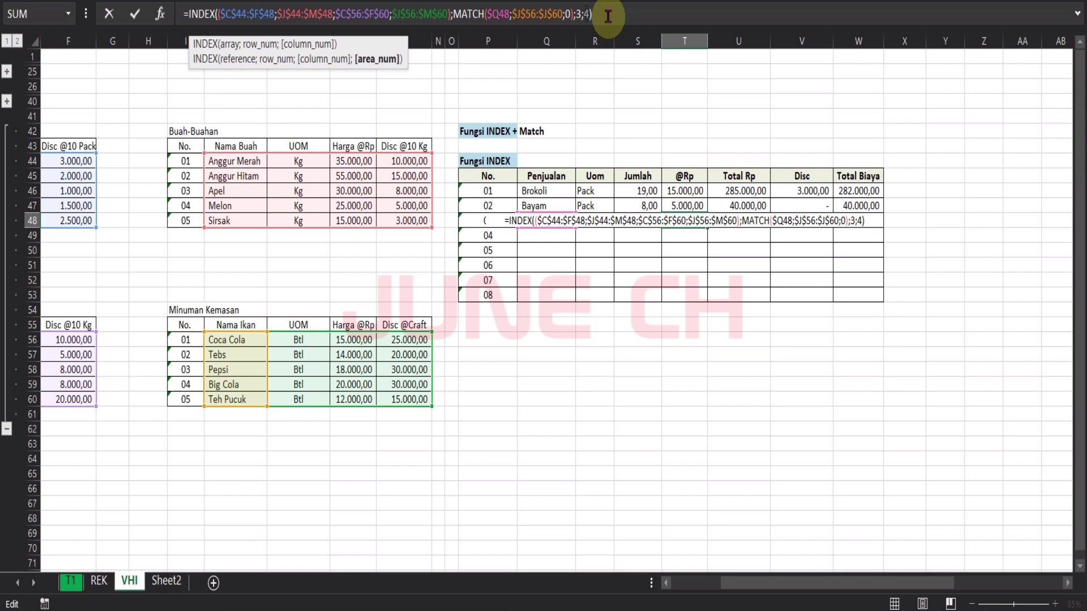
key(Return)
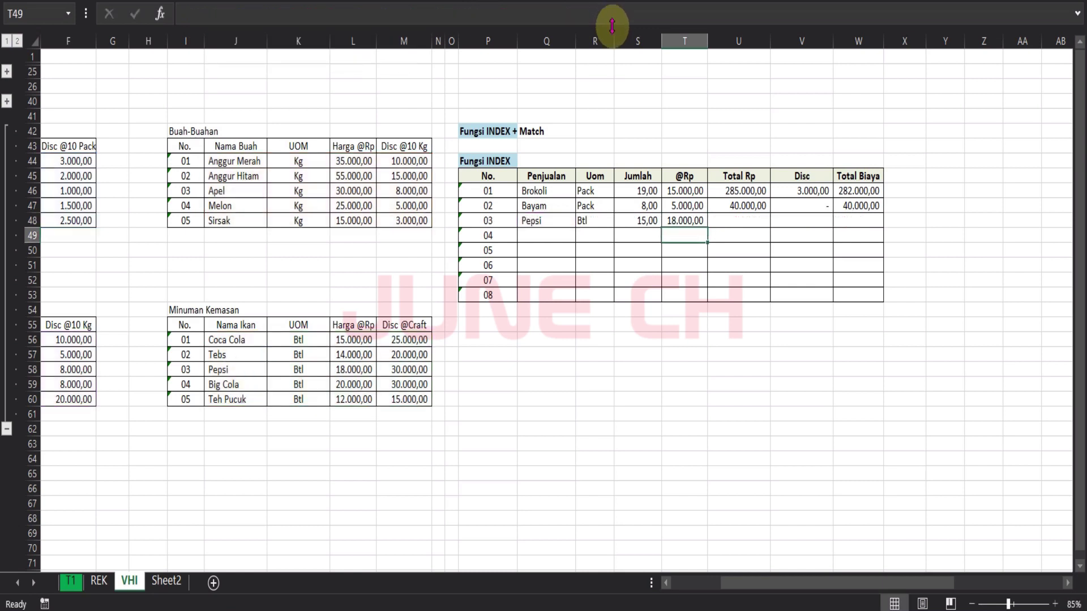
click(361, 369)
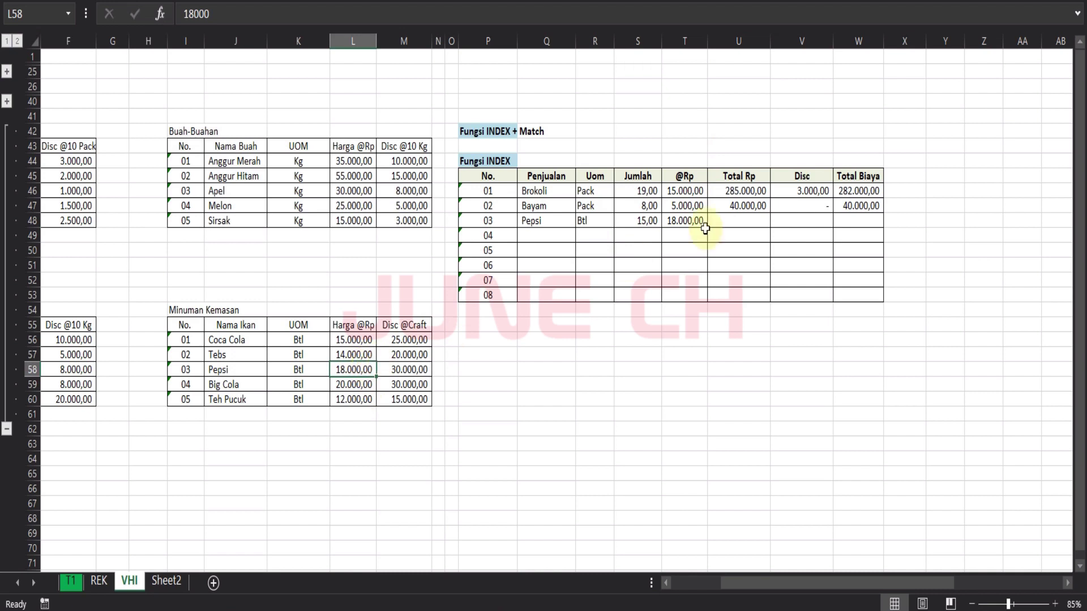
click(748, 206)
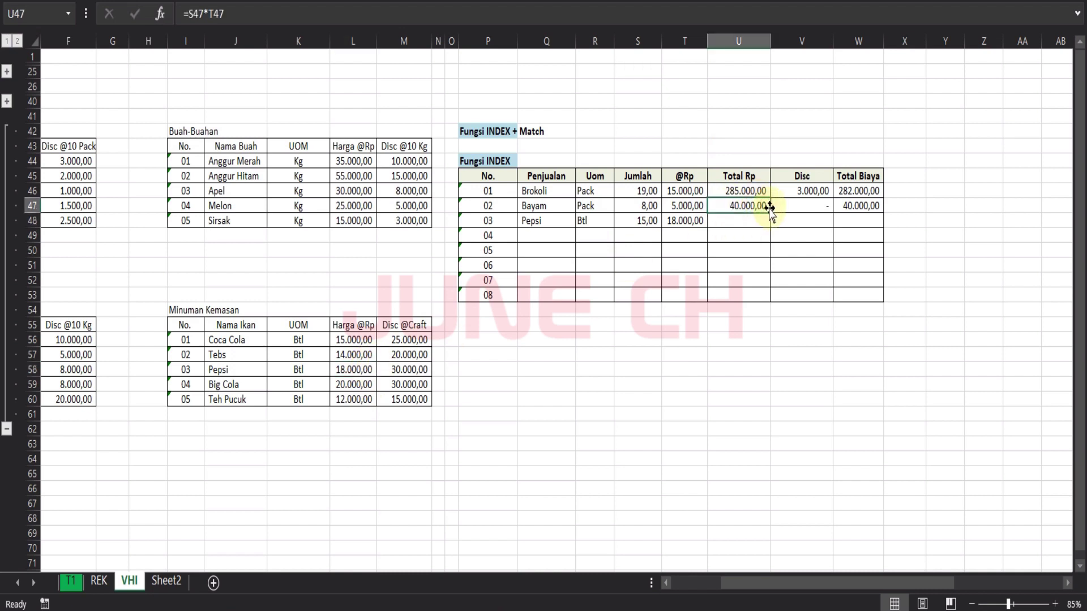
drag(768, 211, 770, 226)
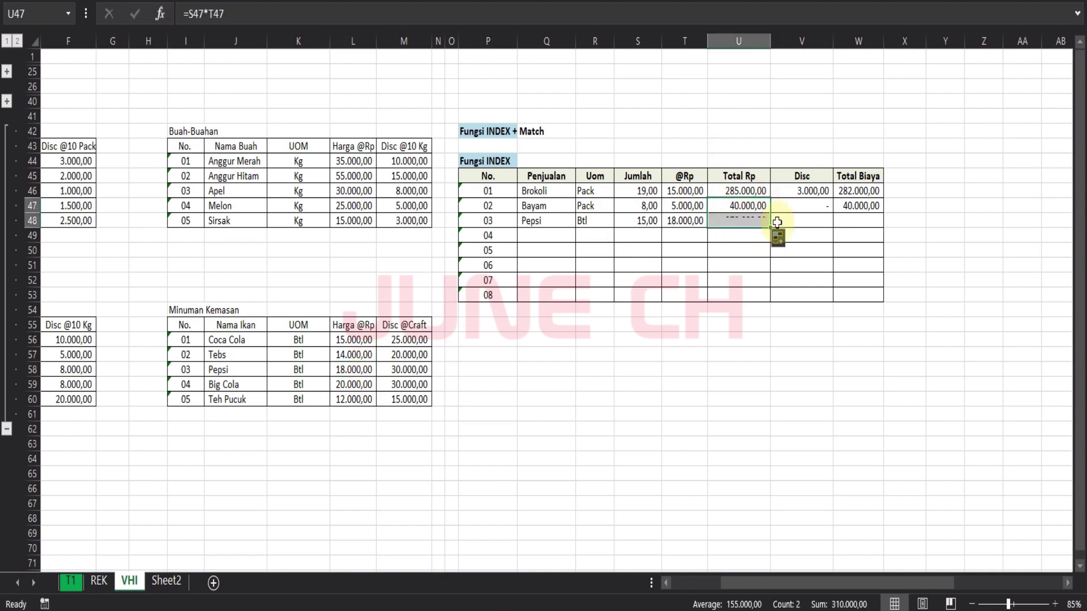
- Paste the copied INDEX and MATCH formula into Pepsi's Disc cell V48 and change its column number to 4
click(830, 208)
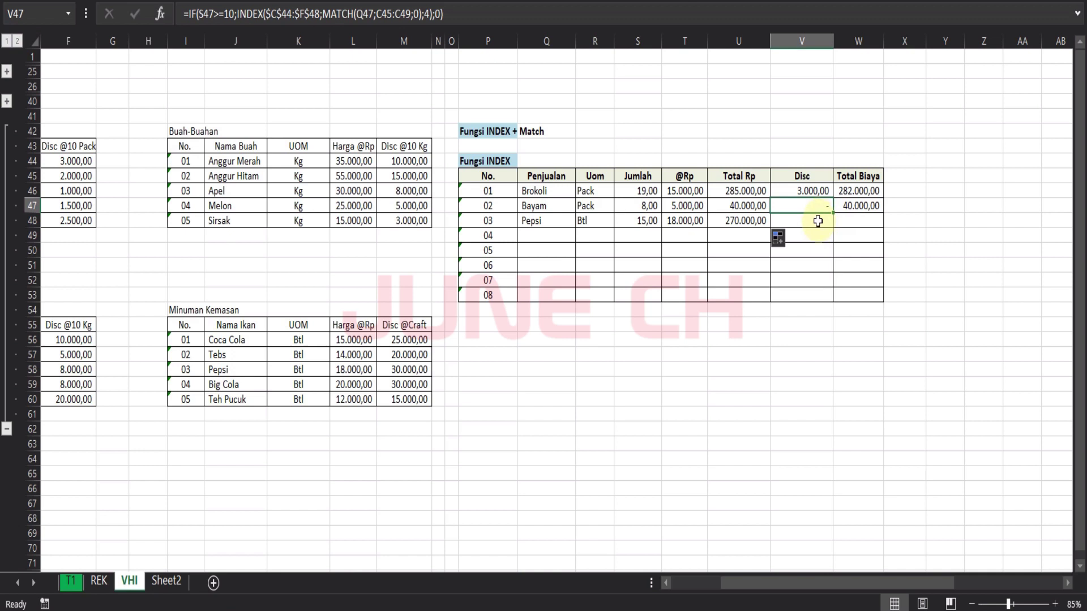
click(819, 221)
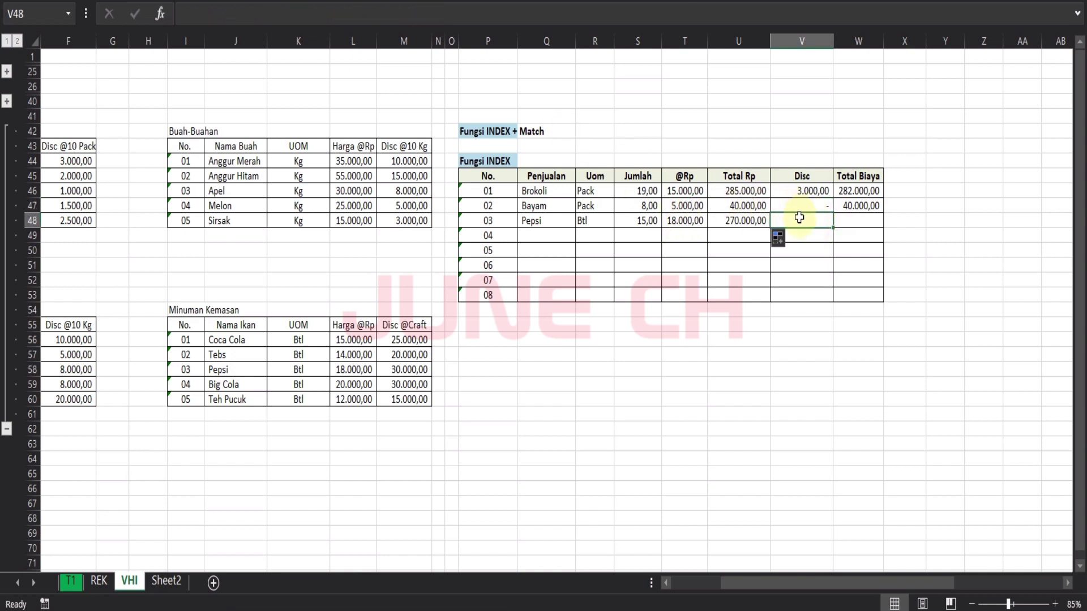
click(476, 17)
key(ctrl+v)
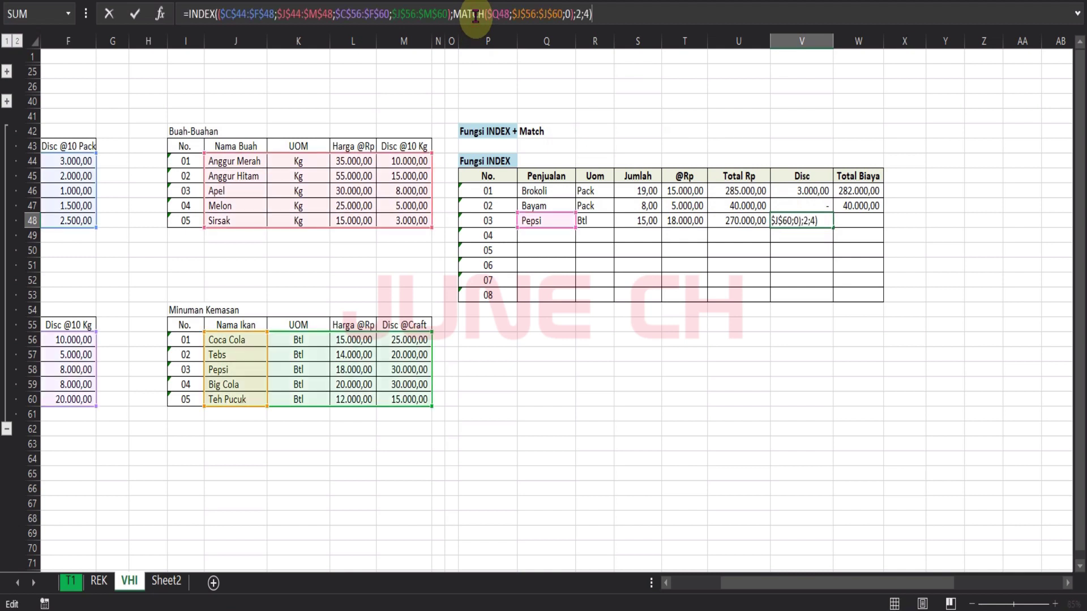
click(577, 15)
key(Delete)
text(4)
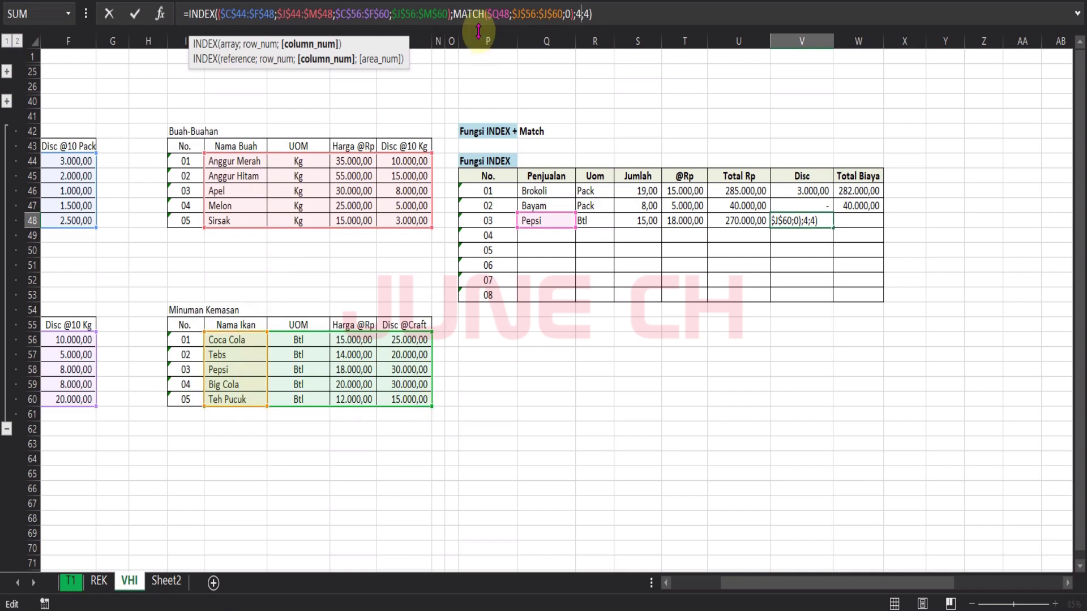
- Wrap V48's INDEX formula in IF so the discount applies when S48>=10 and otherwise returns 0
click(187, 14)
text(IF()
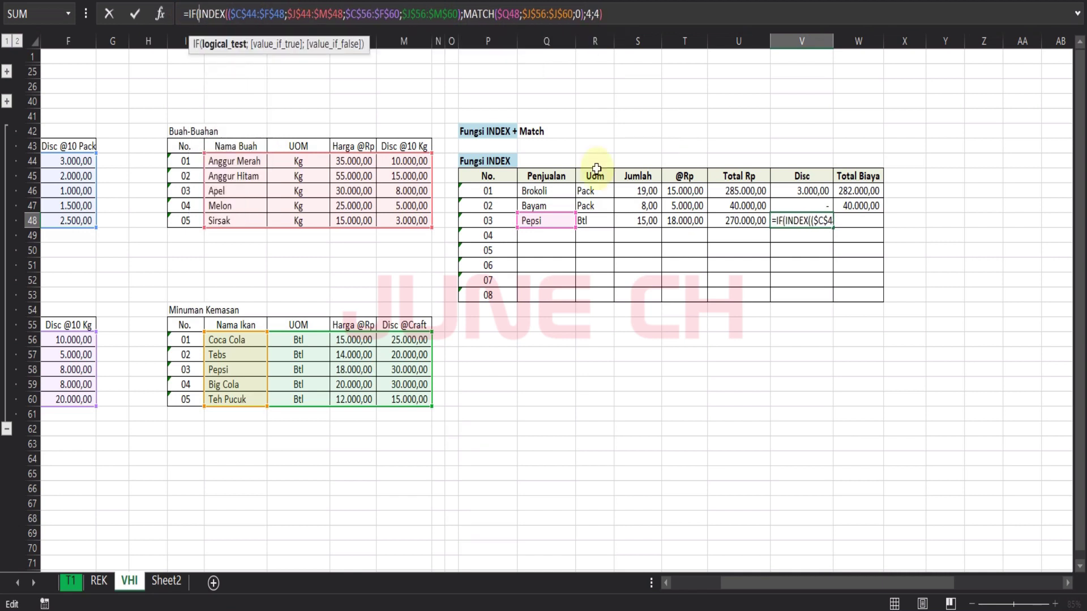
click(647, 221)
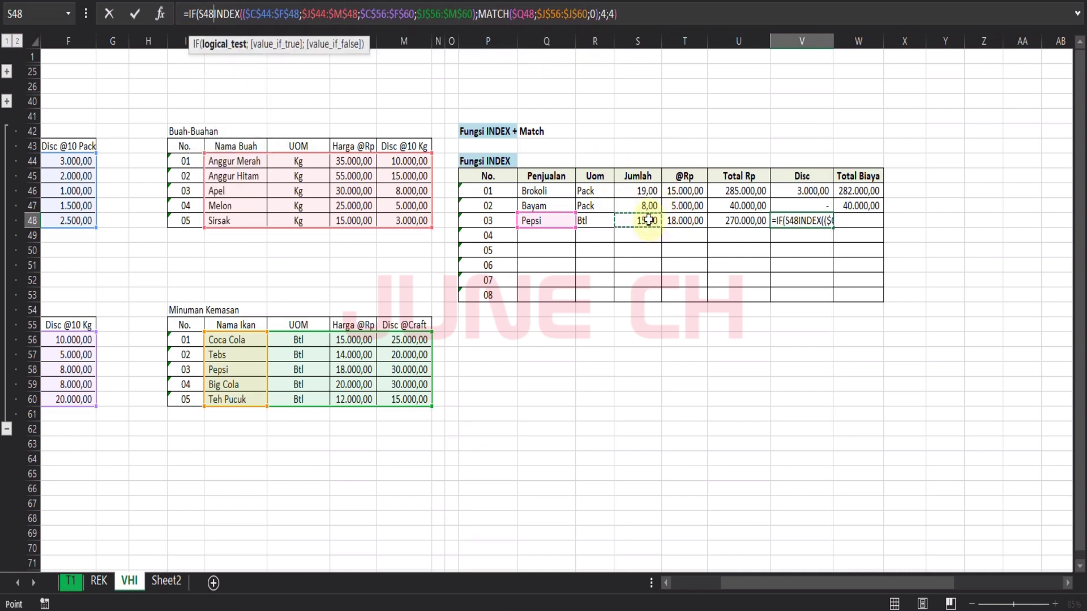
text(>)
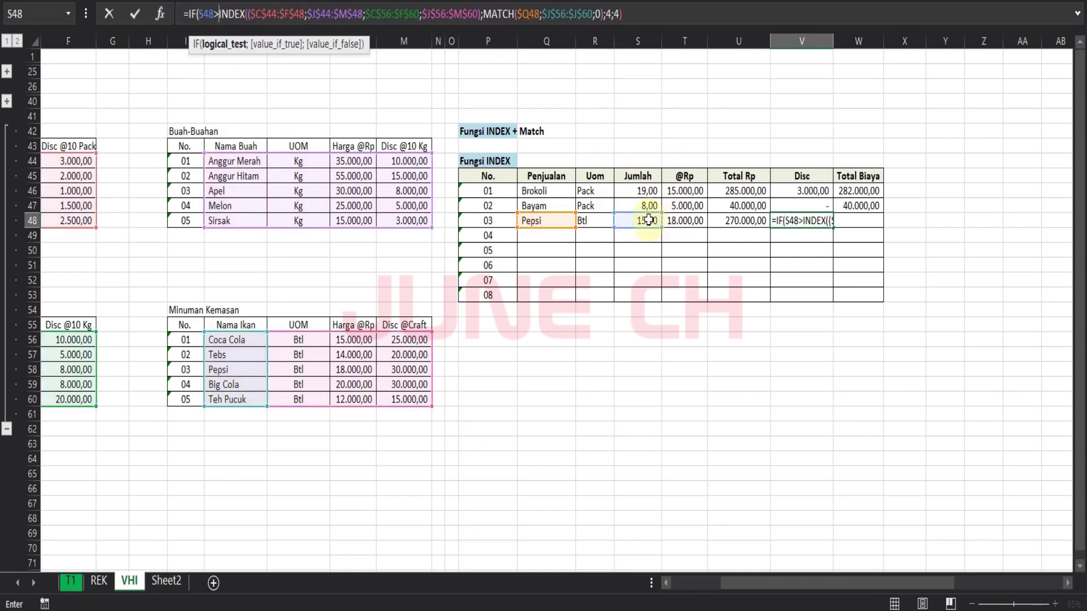
text(=10)
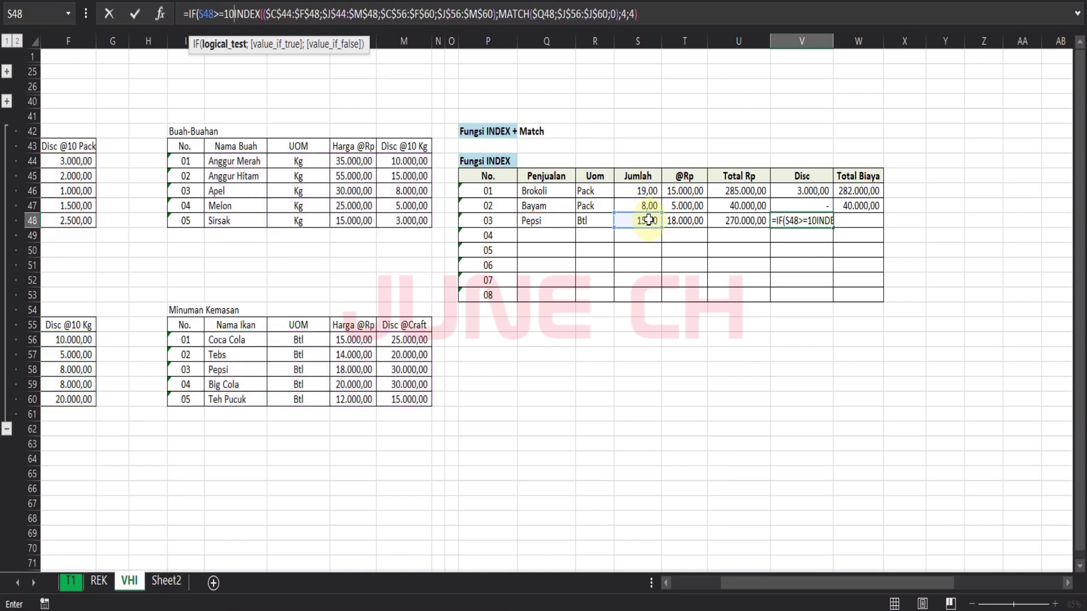
text(;)
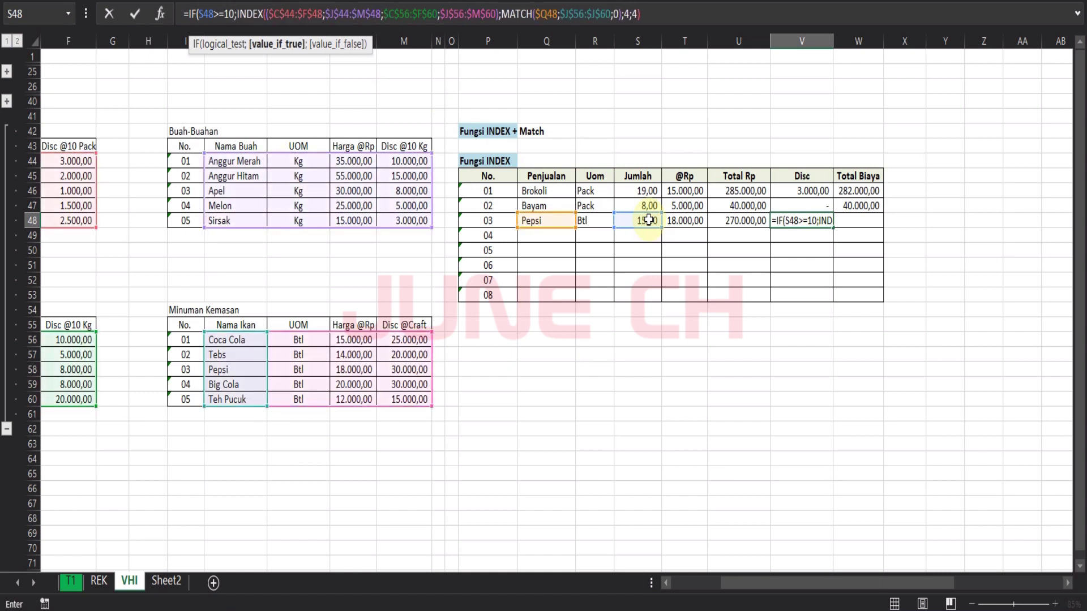
click(663, 13)
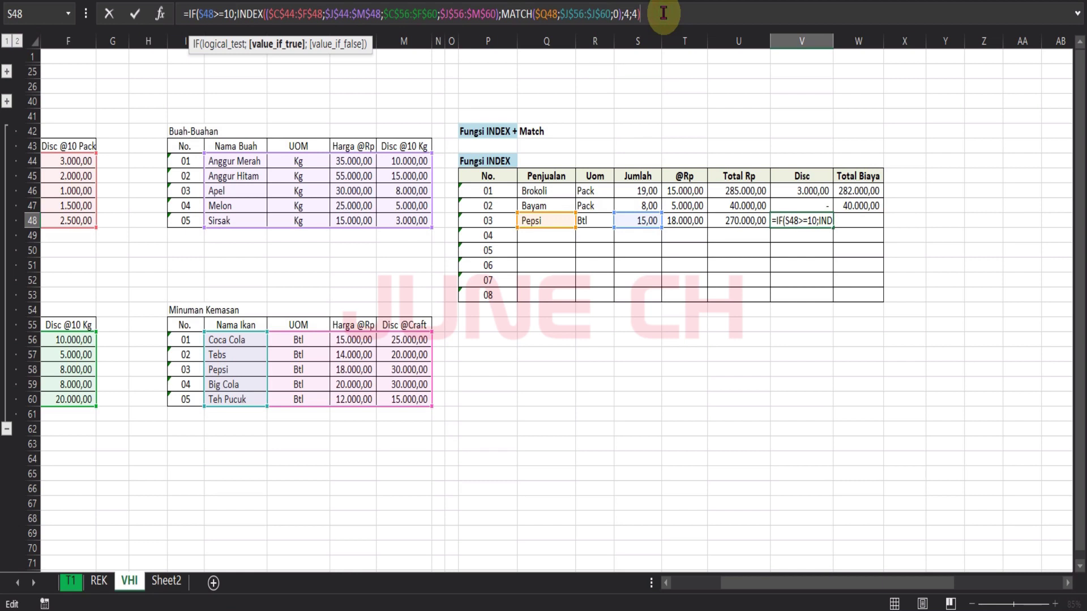
text(;0))
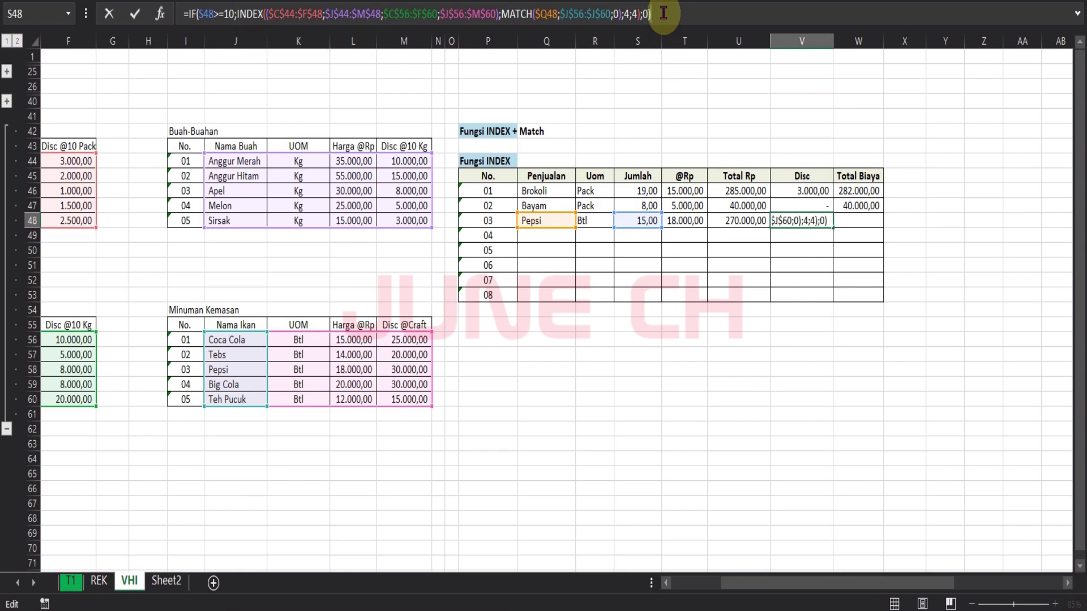
key(Return)
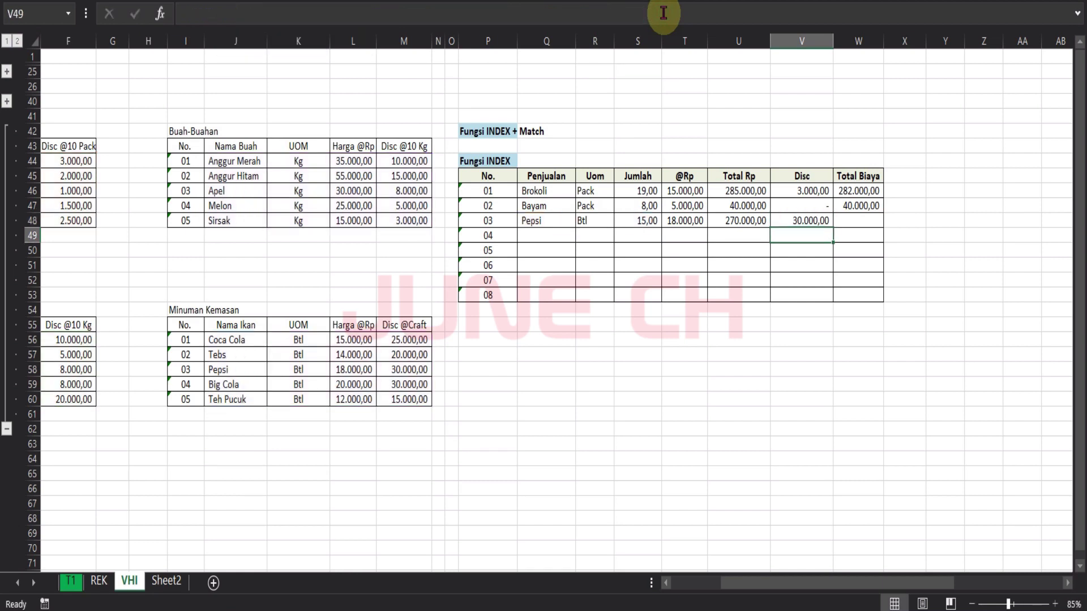
- Fill the Total Biaya formula from W47 down to Pepsi's row in W48, and check Pepsi's discount in the drinks table
click(871, 208)
drag(882, 212, 884, 226)
click(410, 383)
click(411, 372)
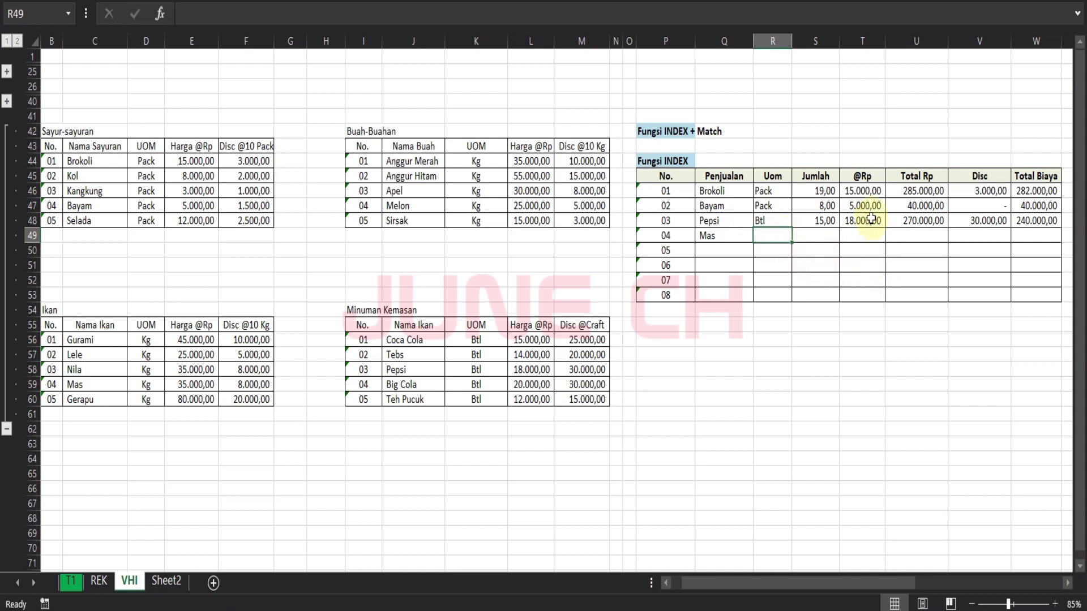
- Start an INDEX formula in Mas's Uom cell R49 with the areas C44:F48, J44:M48, C56:F60 and J56:M60
text(=)
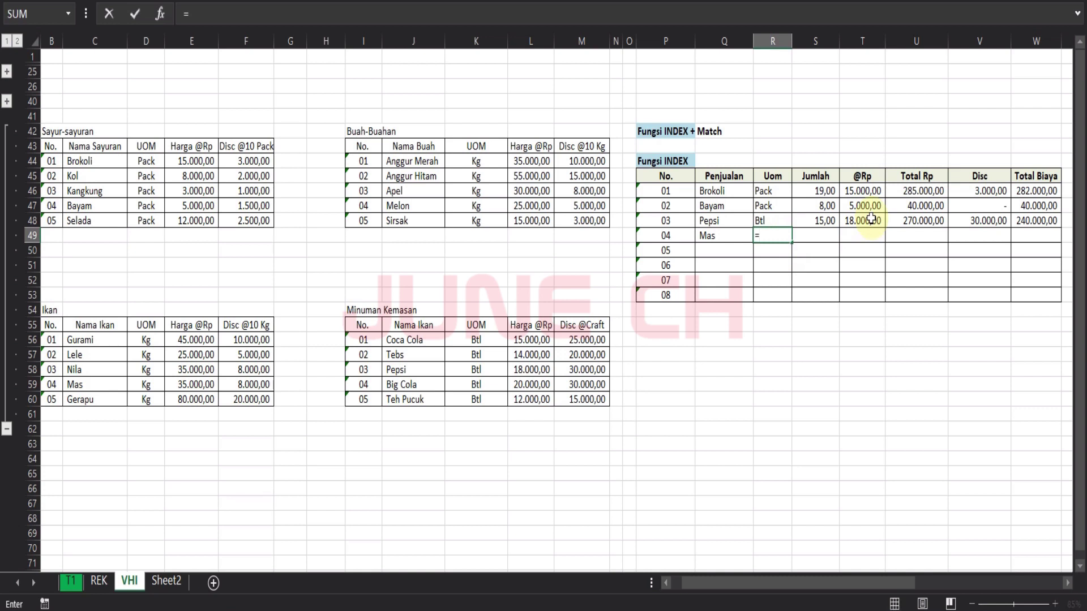
text(index)
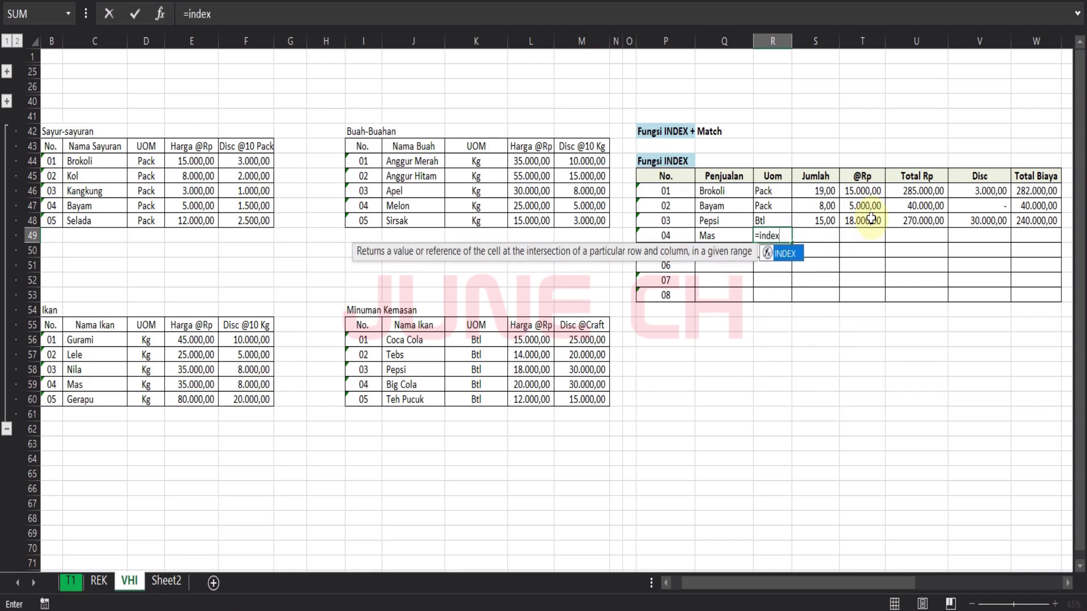
key(Escape)
text(x(()
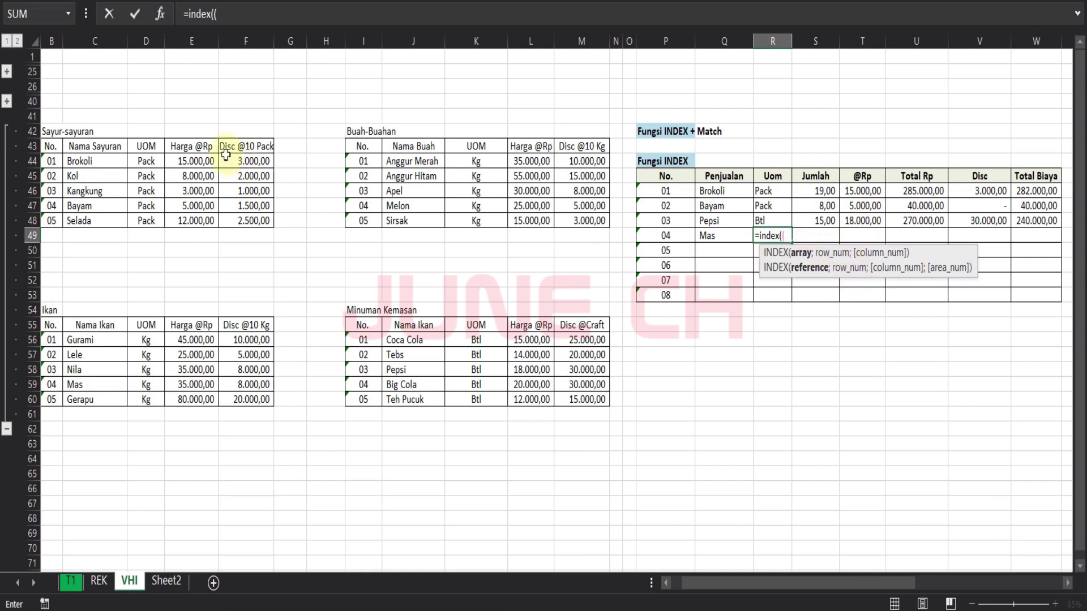
drag(88, 161, 259, 220)
text(;)
drag(397, 161, 589, 221)
text(;)
drag(79, 339, 258, 400)
text(;)
drag(442, 342, 563, 393)
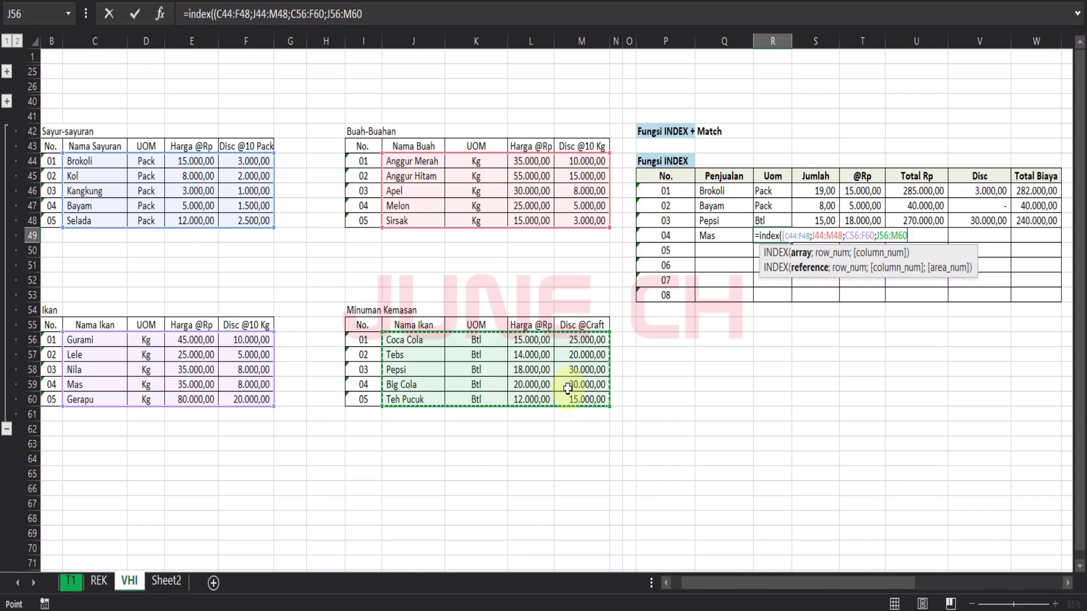
- Make all four area references in R49's INDEX formula absolute and close the reference group
drag(220, 15, 472, 8)
key(F4)
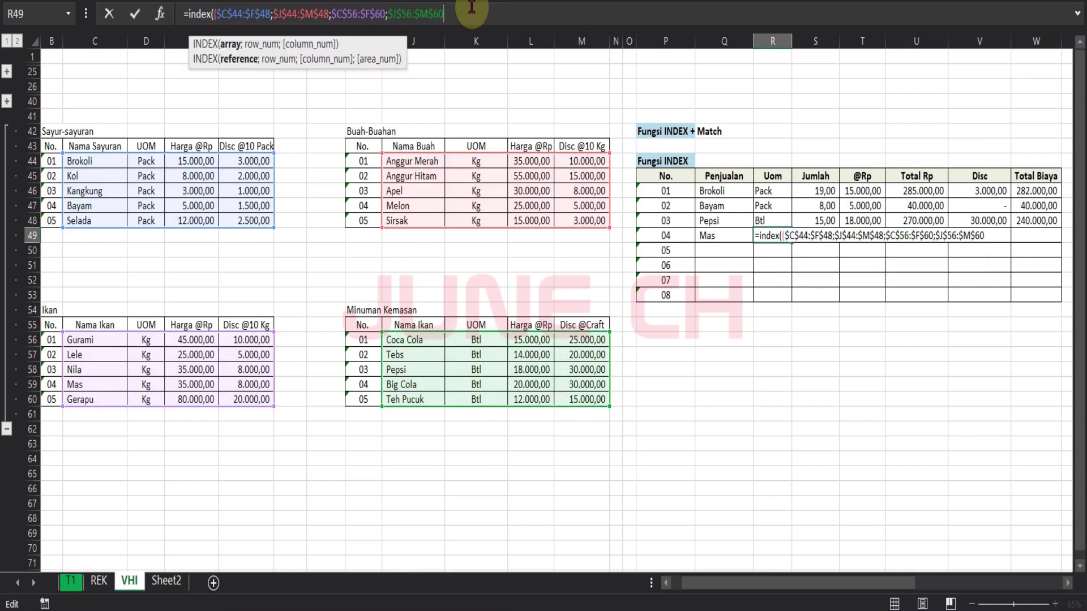
text(;)
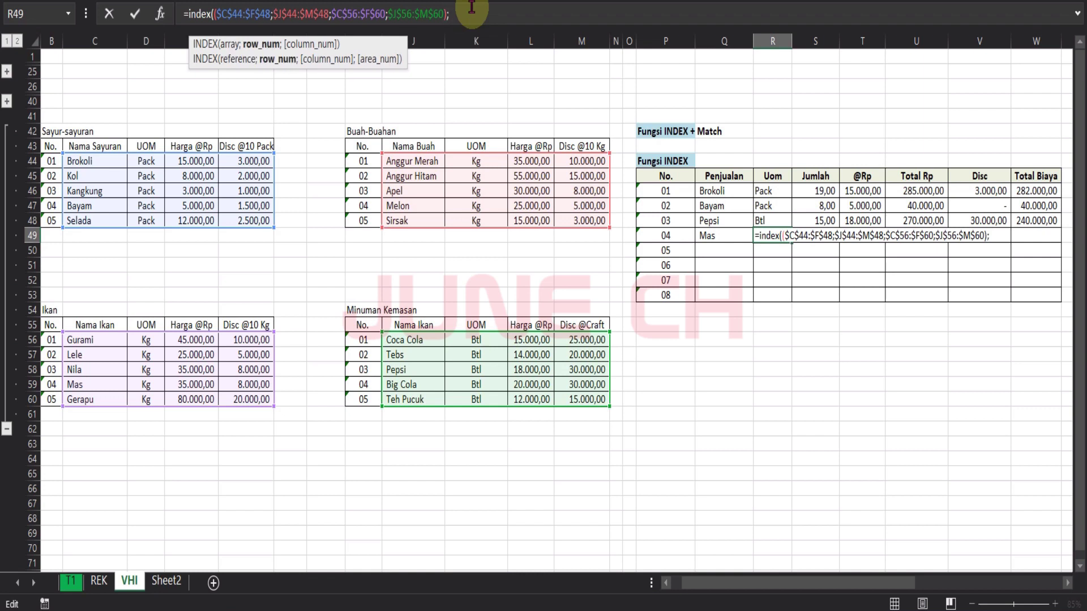
- Add MATCH as the row number, looking up Q49 in the fish names $C$56:$C$60 with match type 0
text(M)
key(Tab)
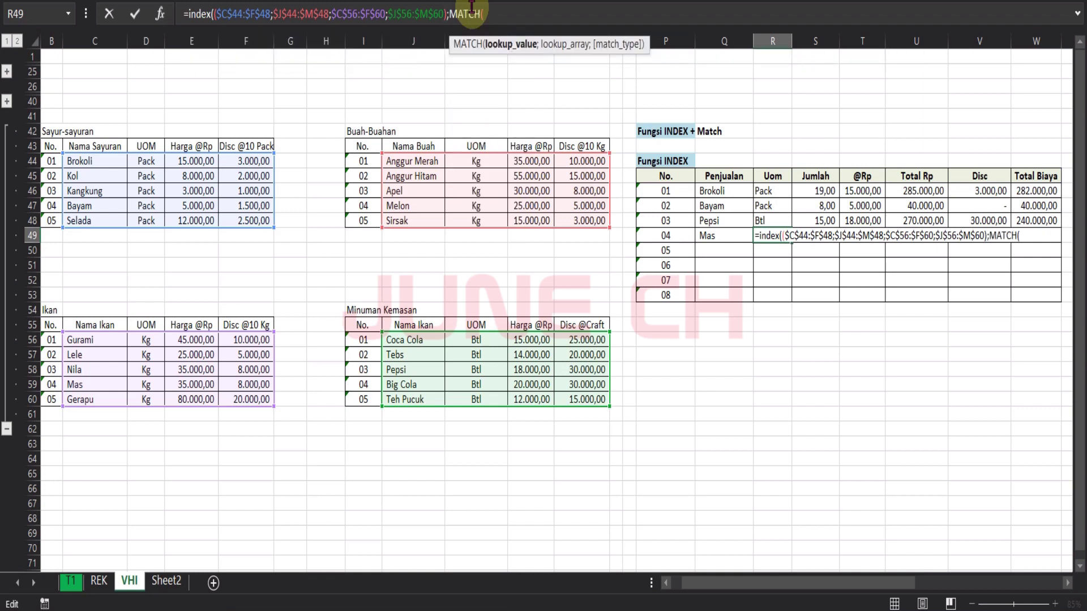
click(721, 235)
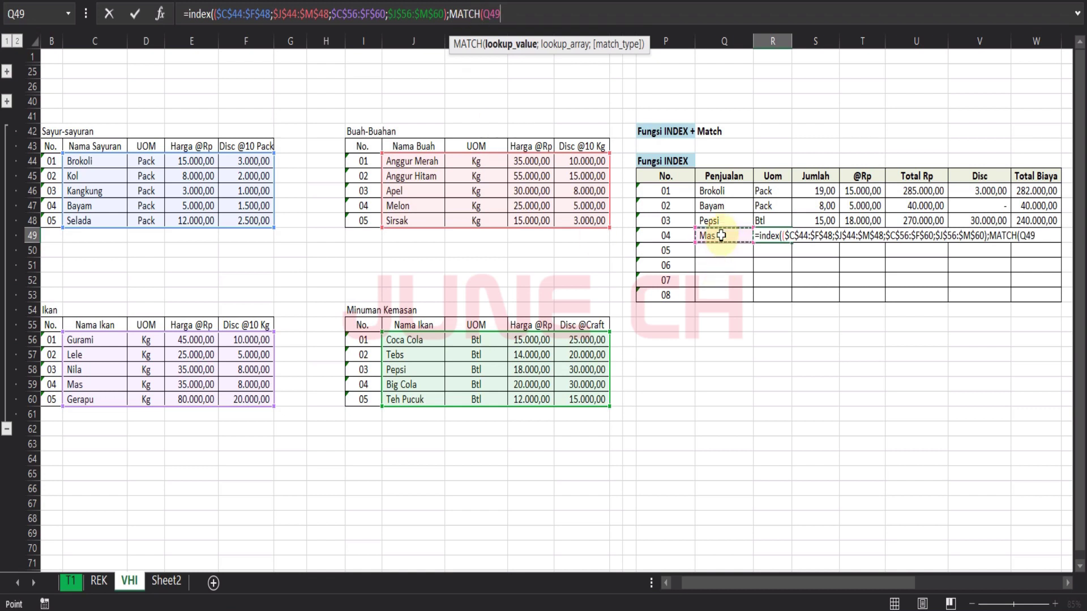
text(;)
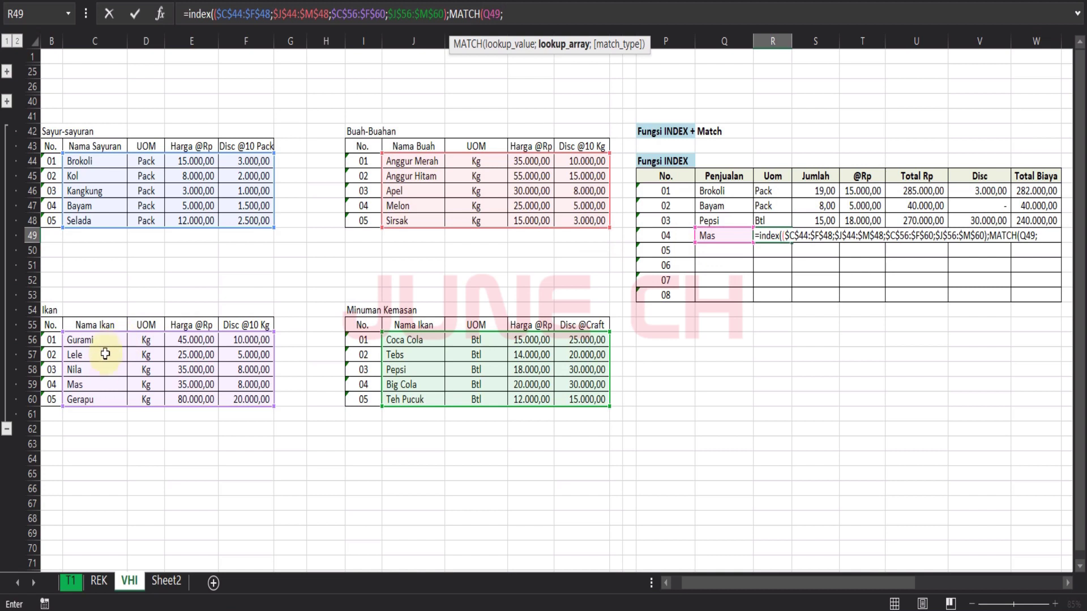
drag(105, 340, 91, 399)
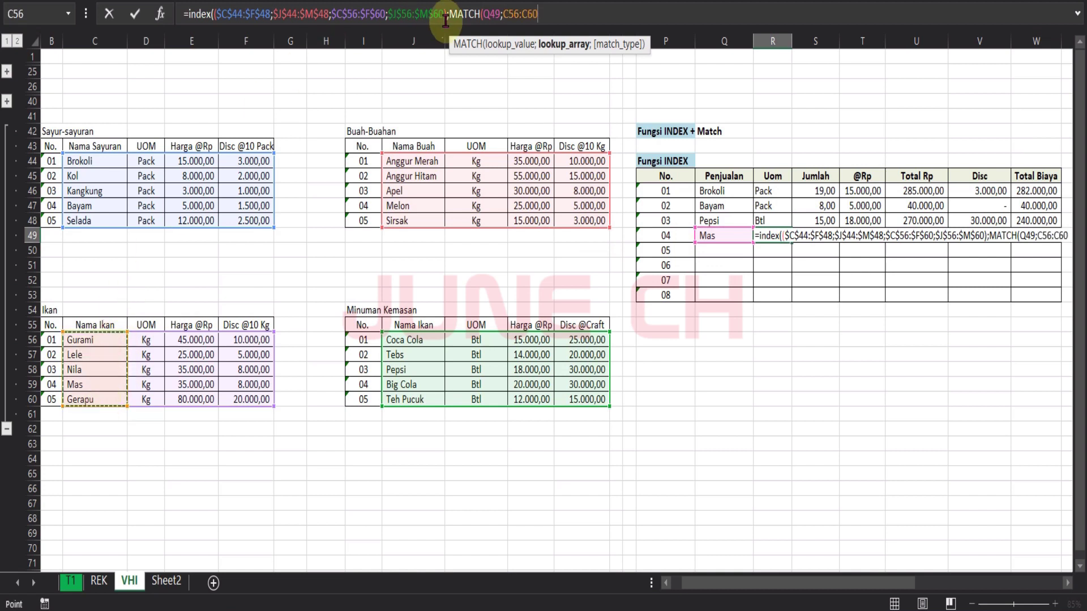
key(F4)
text(;)
text(0;0)
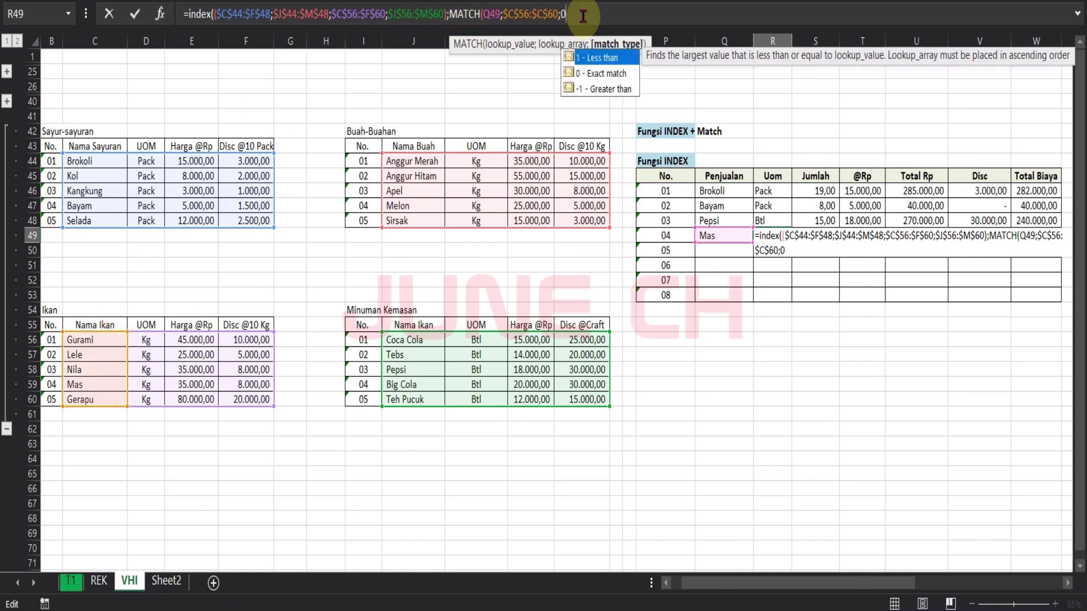
- Close the MATCH argument, add column number 2 and area number 3, and enter the INDEX formula in R49
text())
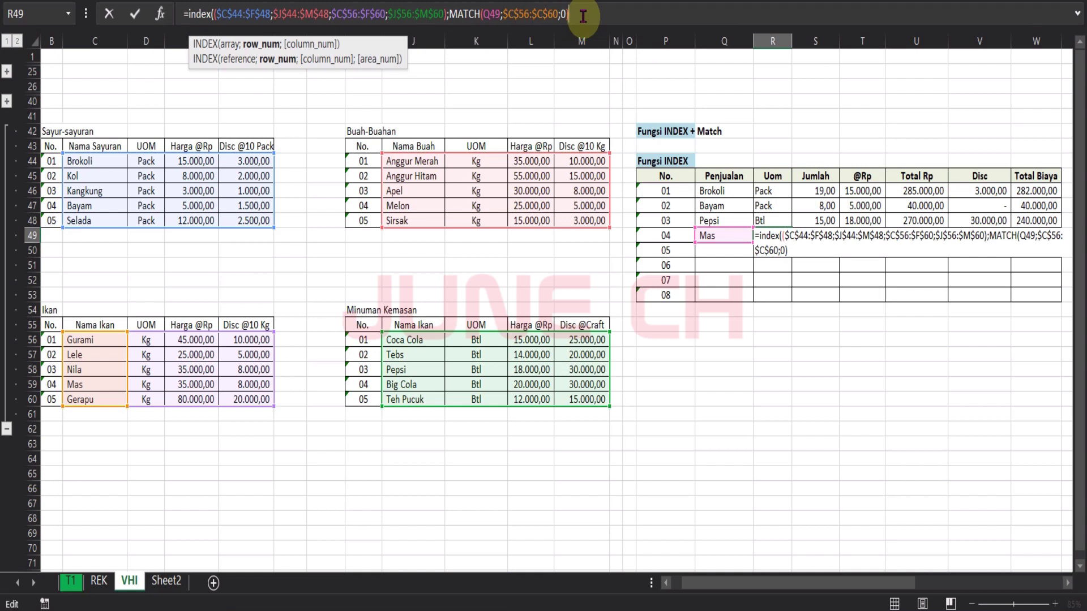
text(;)
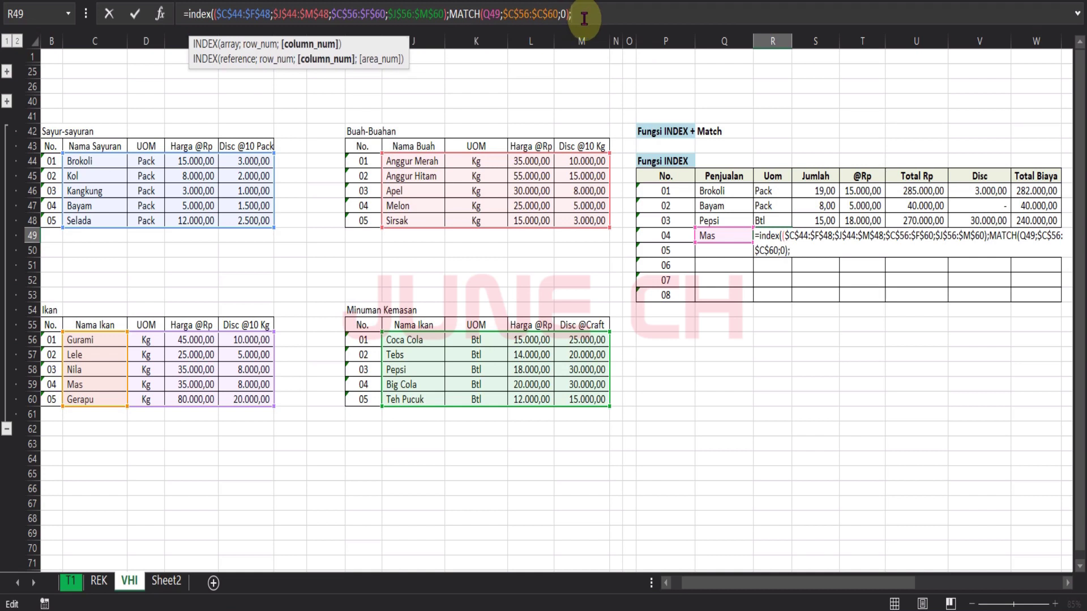
text(2)
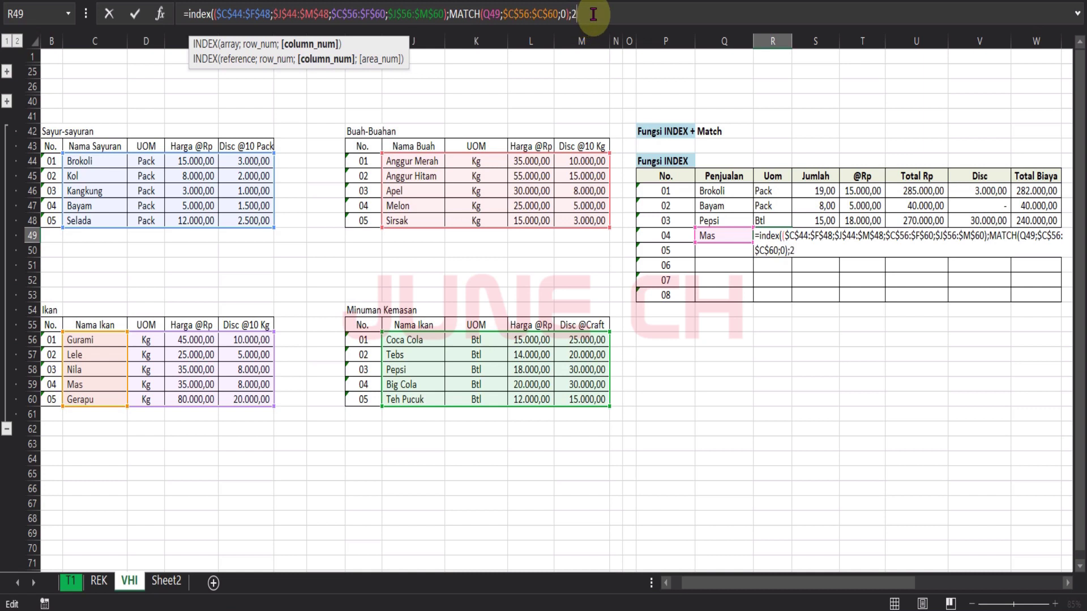
text(;3))
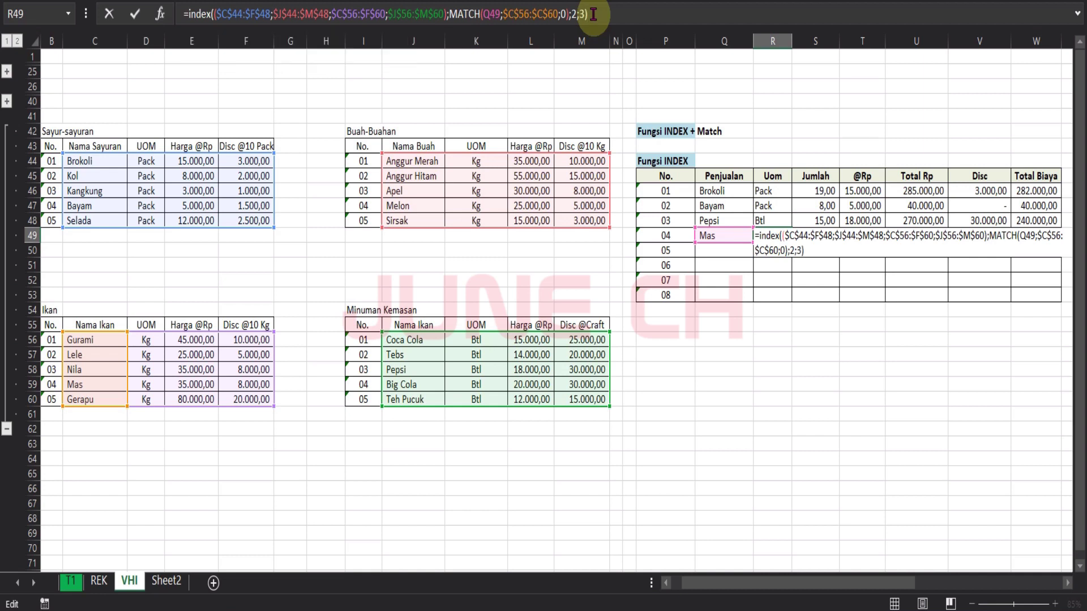
key(Return)
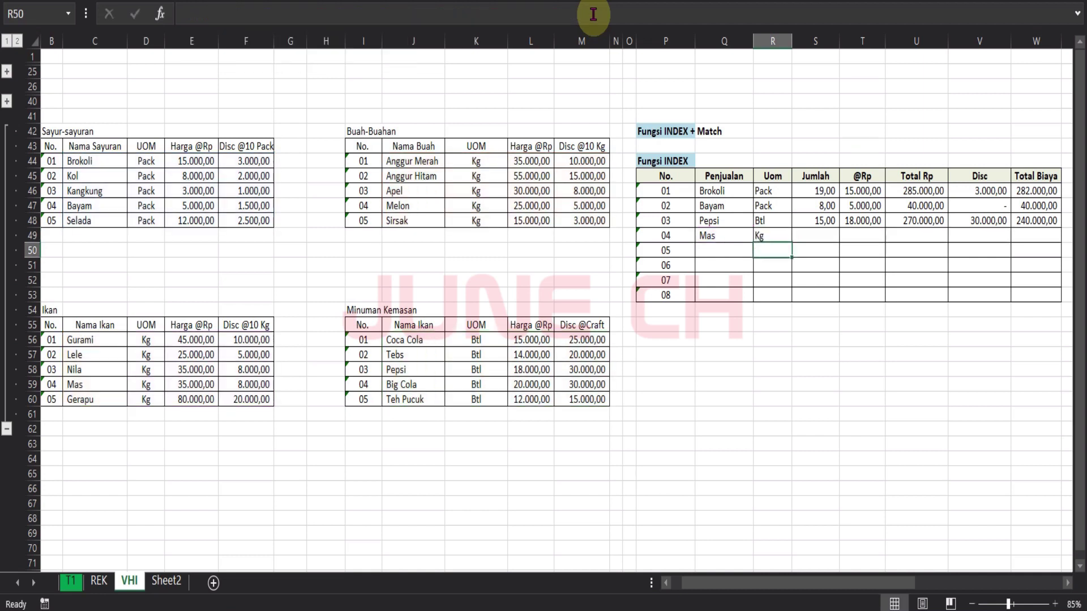
click(775, 235)
click(639, 12)
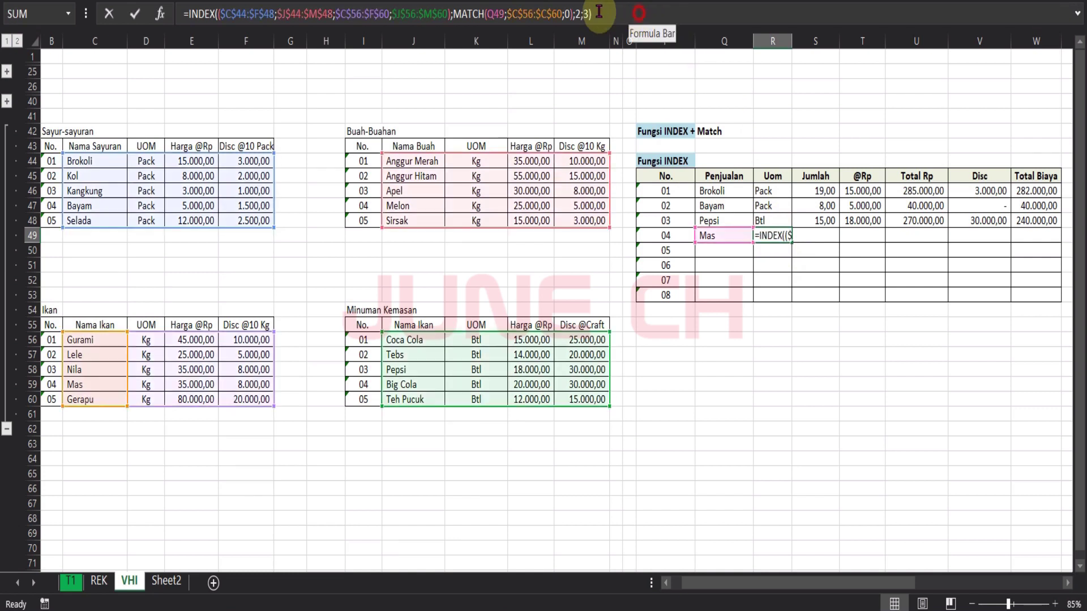
click(176, 15)
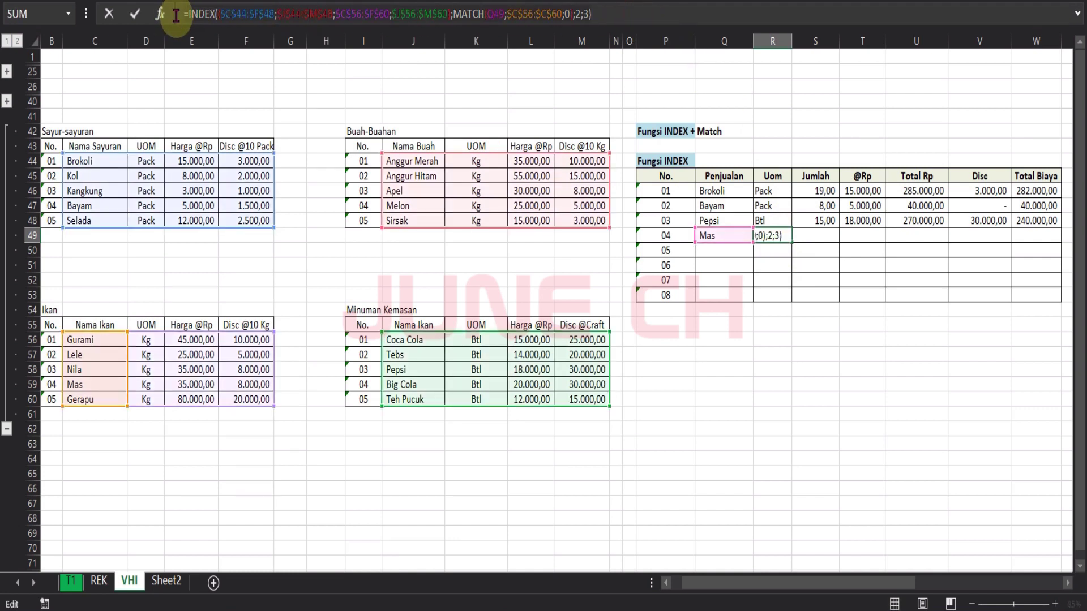
key(Escape)
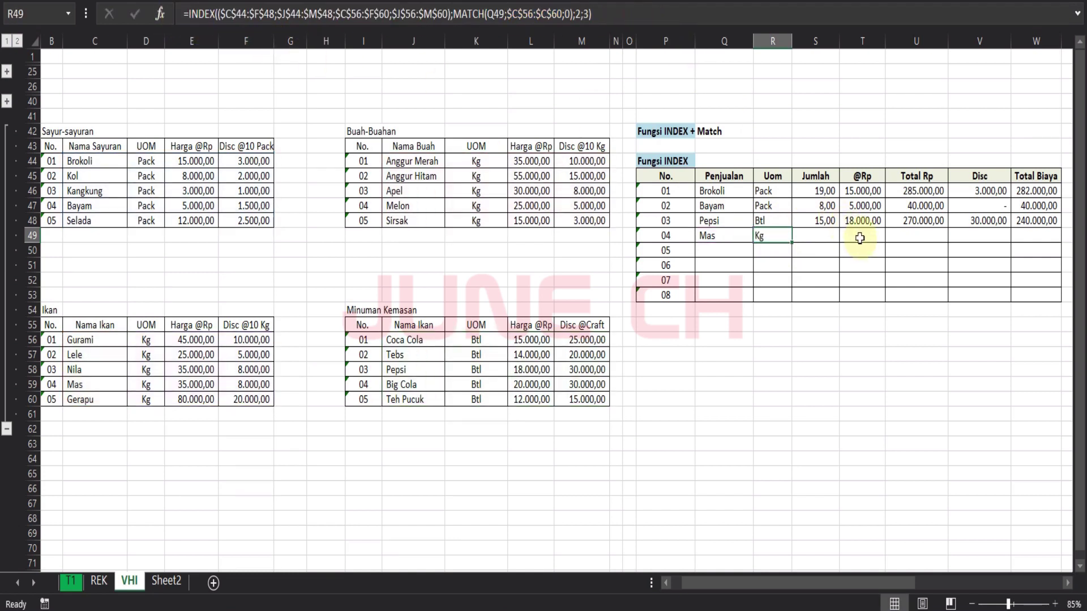
click(860, 238)
text(=INDEX(($C$44:$F$48;$J$44:$M$48;$C$56:$F$60;$J$56:$M$60);MATCH(Q49;$C$56:$C$60;0);2;3))
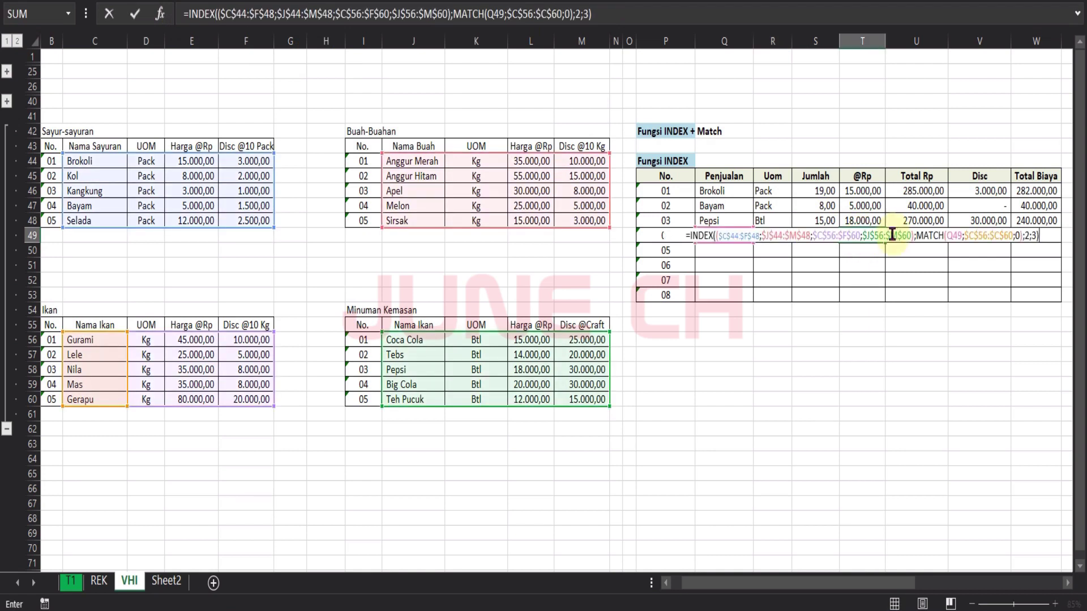
- Set the column number in T49's INDEX formula to 3, enter it, and check Mas's price in the fish table
click(481, 15)
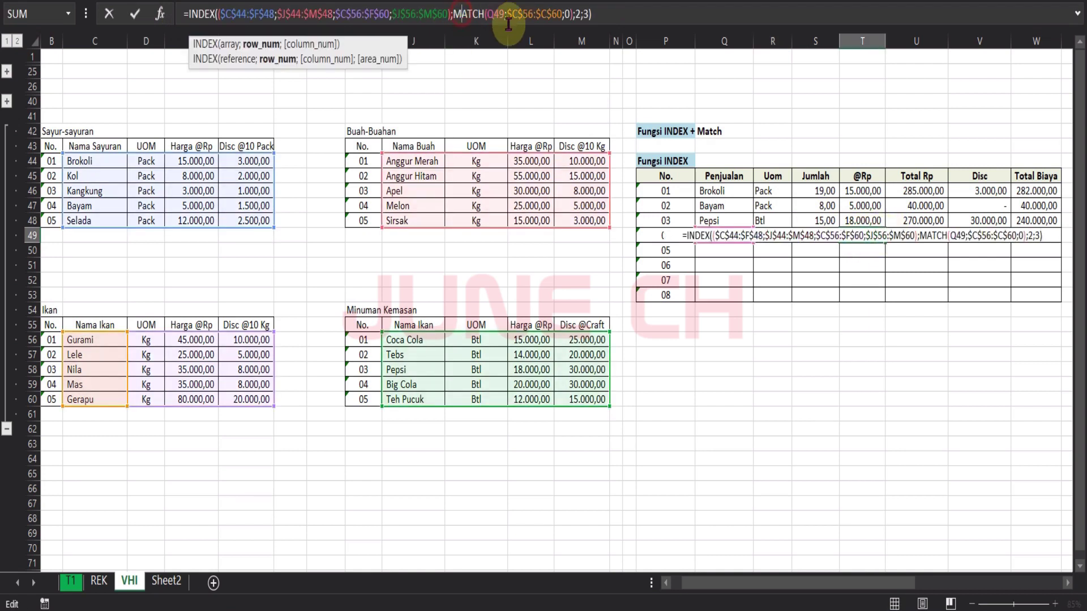
double_click(576, 14)
text(3)
key(Return)
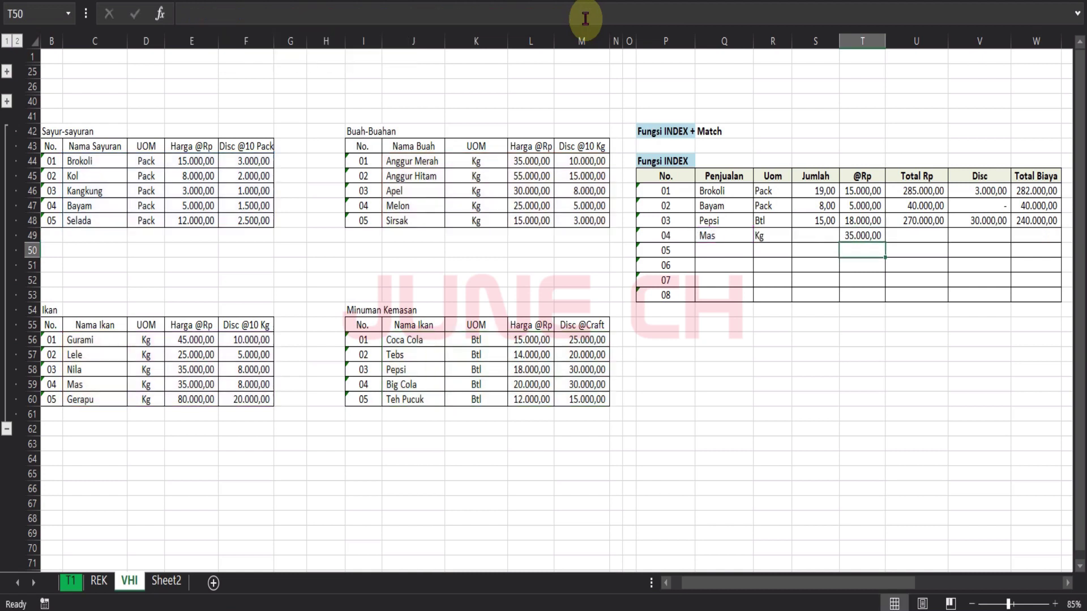
click(209, 384)
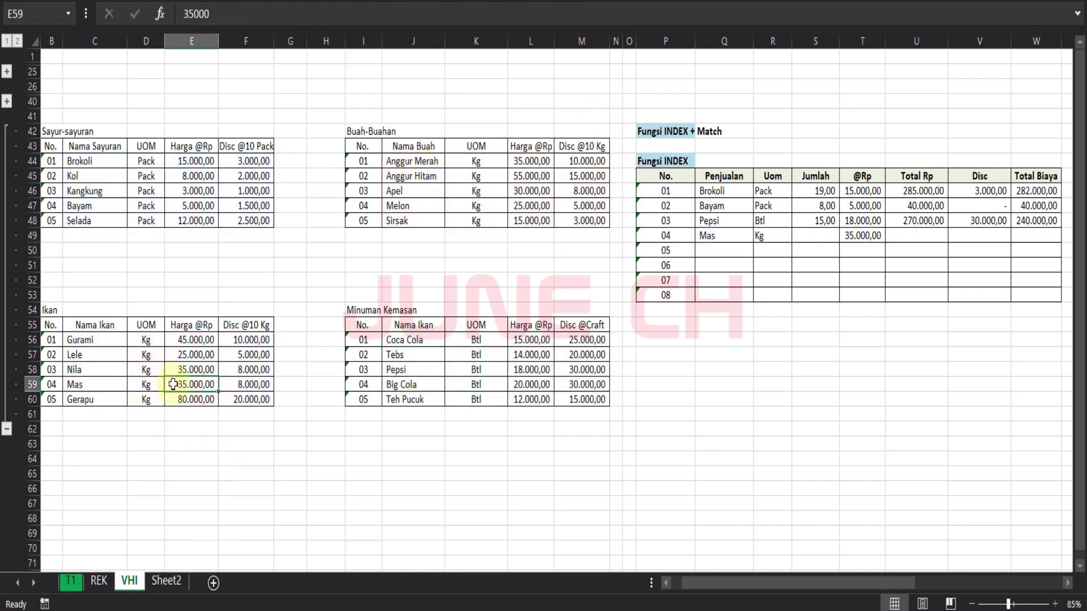
- Enter 18 as Mas's Jumlah in S49 and fill the Total Rp formula from U48 down to U49
click(842, 236)
click(825, 236)
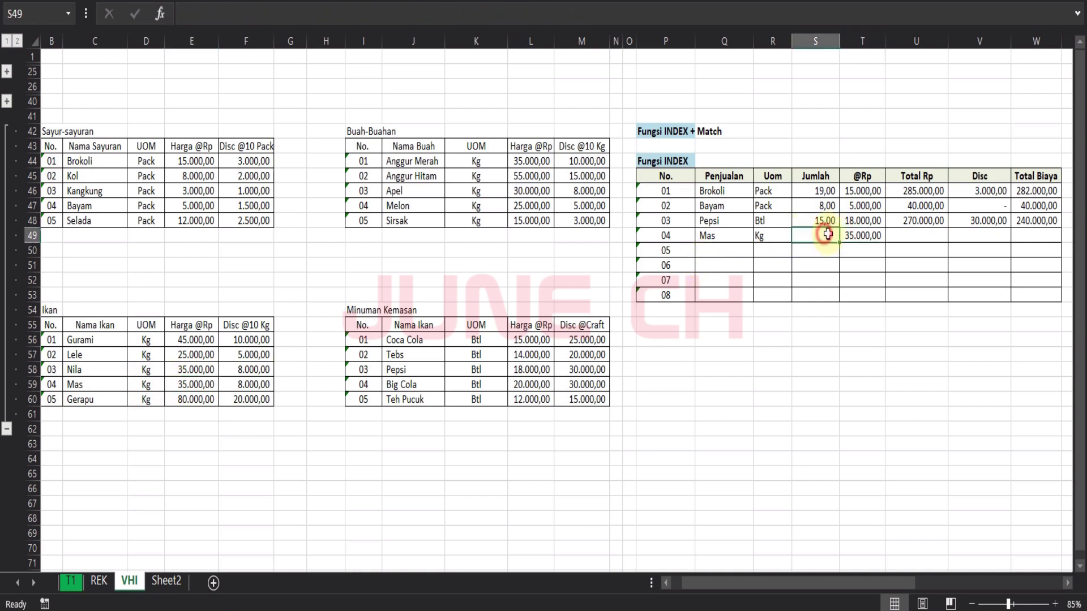
text(1)
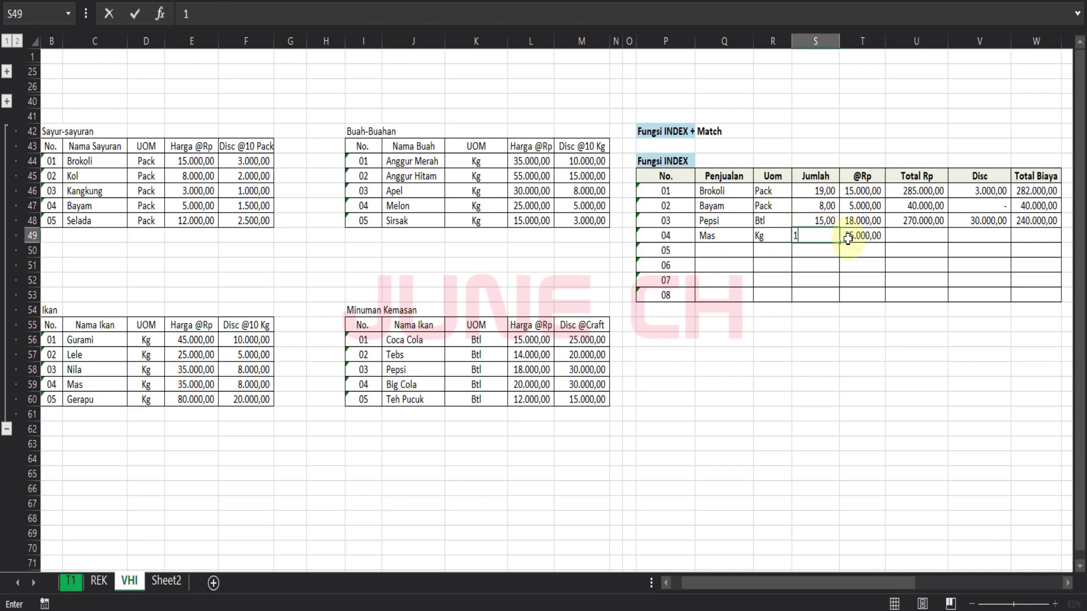
text(8)
key(Return)
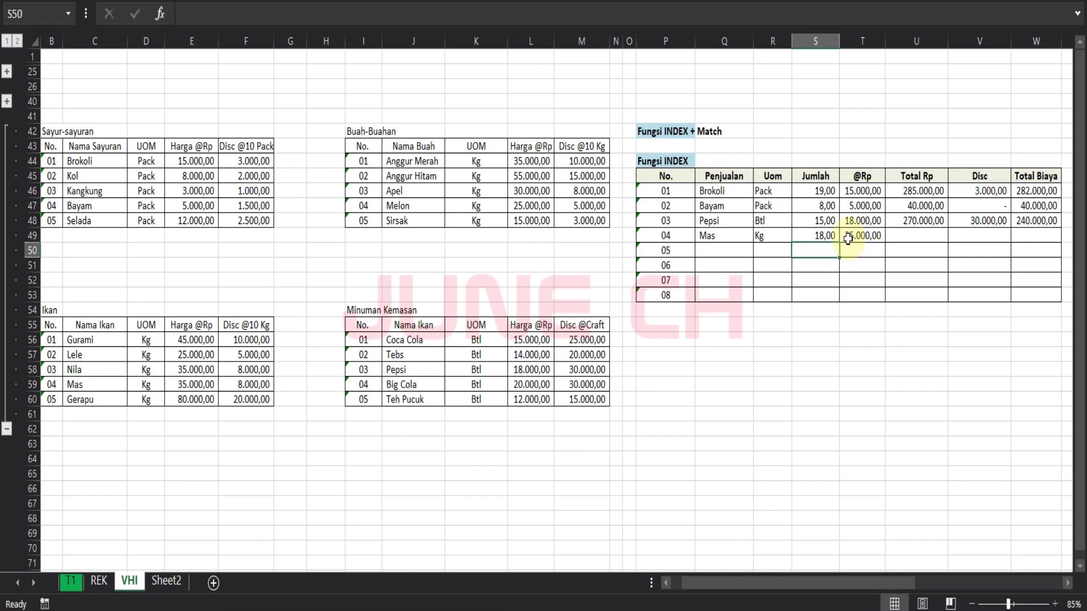
click(932, 222)
drag(947, 226, 963, 239)
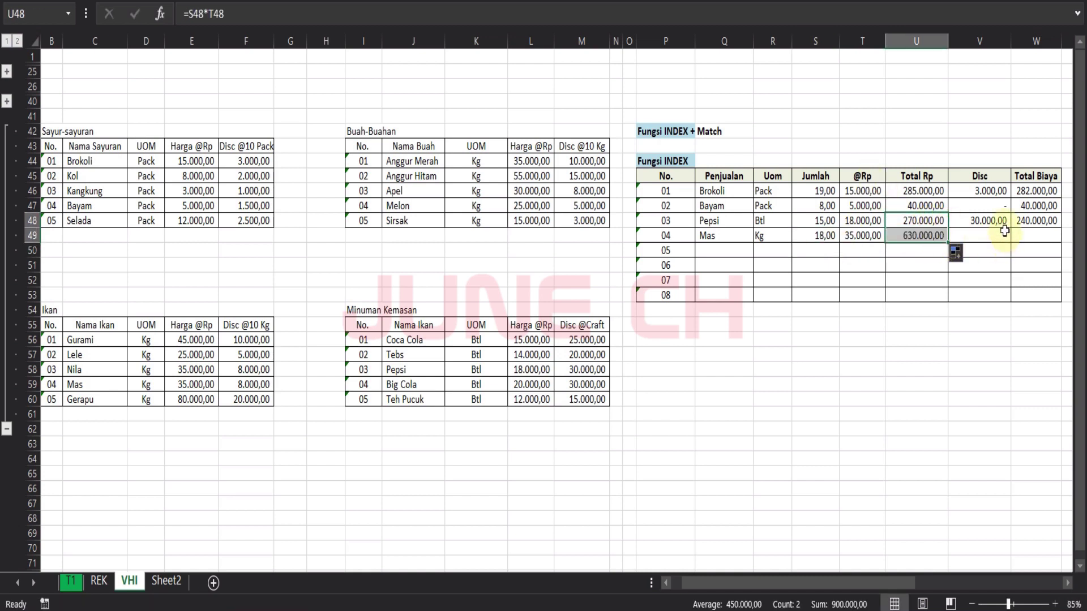
click(1005, 221)
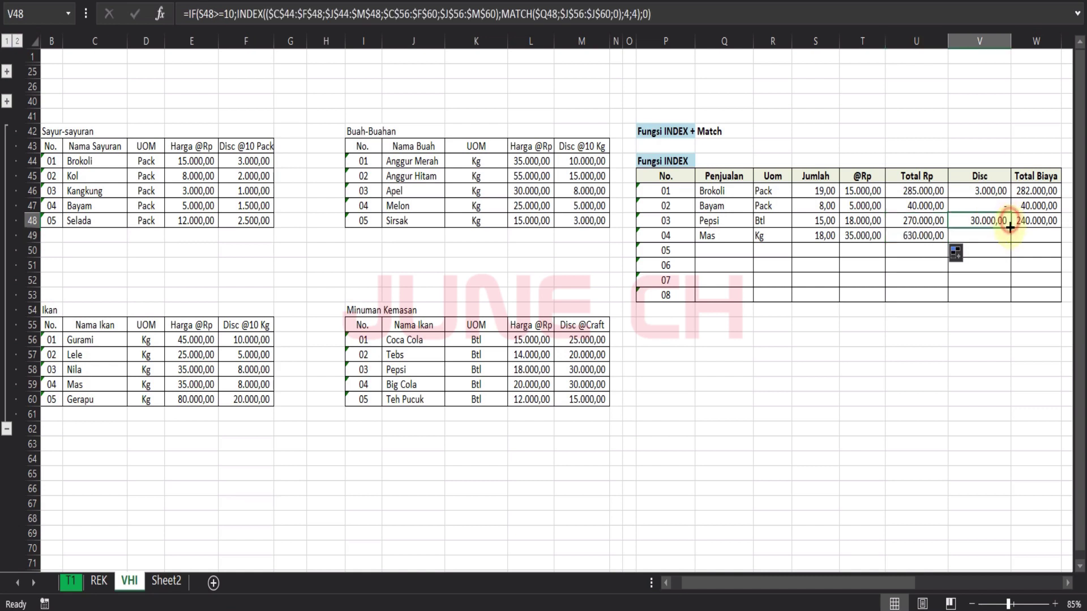
click(1002, 238)
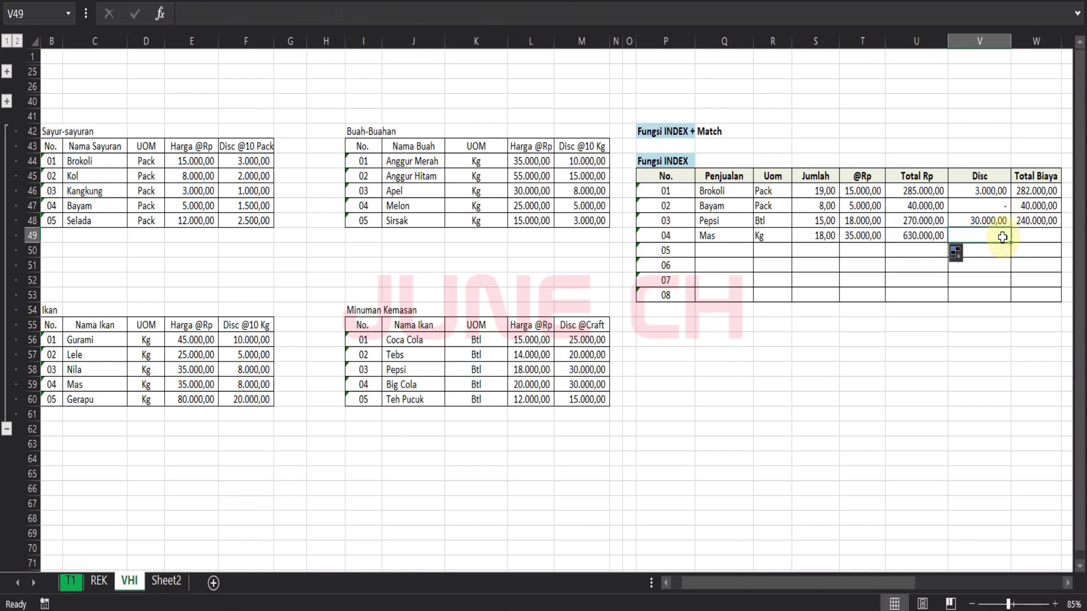
click(1003, 224)
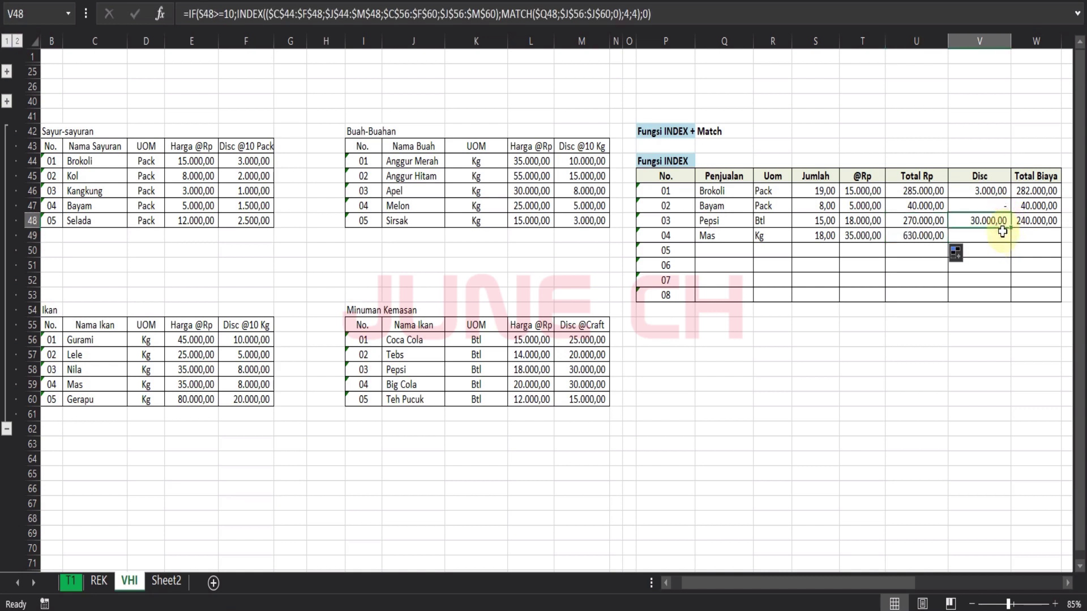
click(1003, 235)
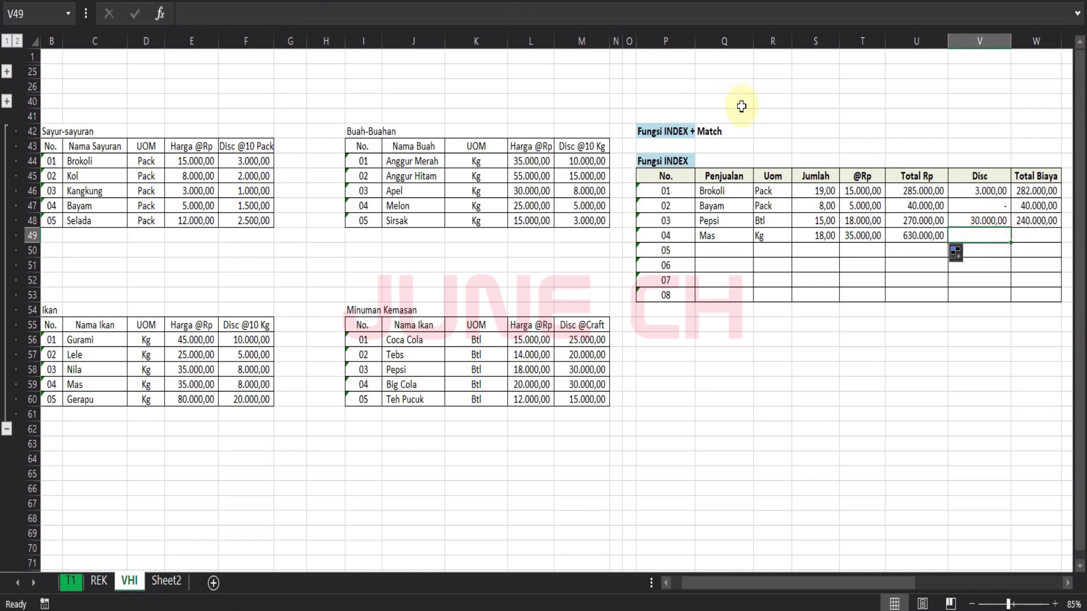
click(417, 9)
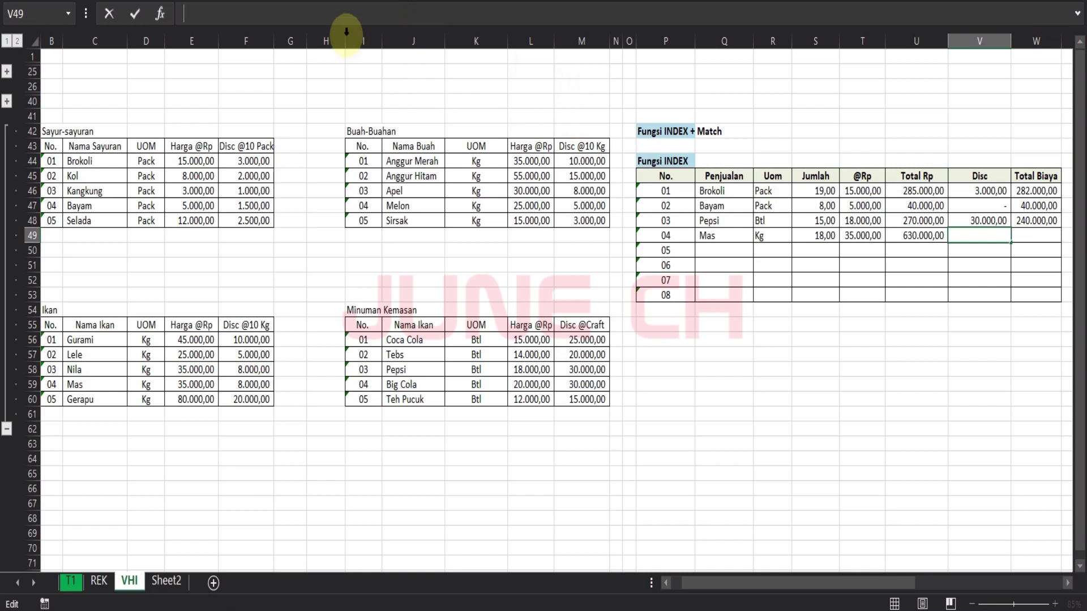
key(Escape)
- Copy the INDEX formula text from Mas's Uom cell R49 unchanged into the Disc cell V49
click(790, 238)
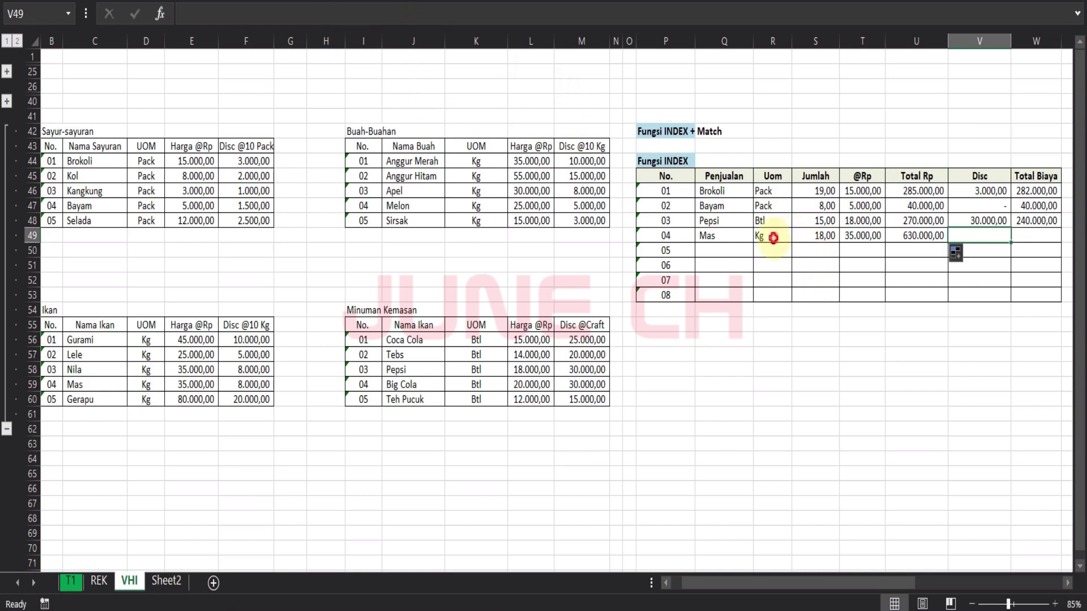
click(632, 14)
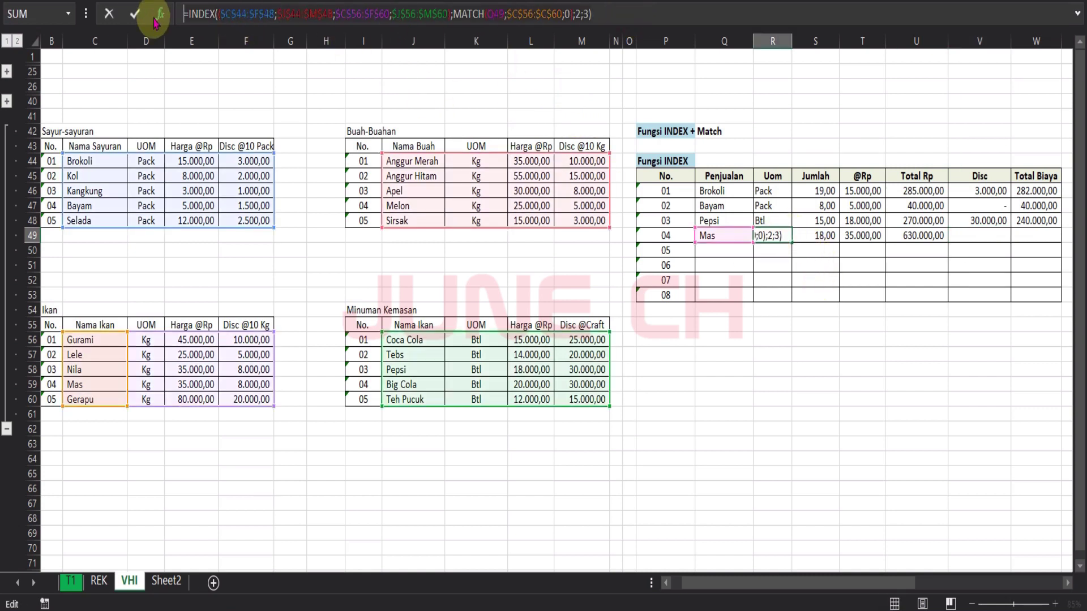
click(135, 14)
click(968, 232)
click(969, 231)
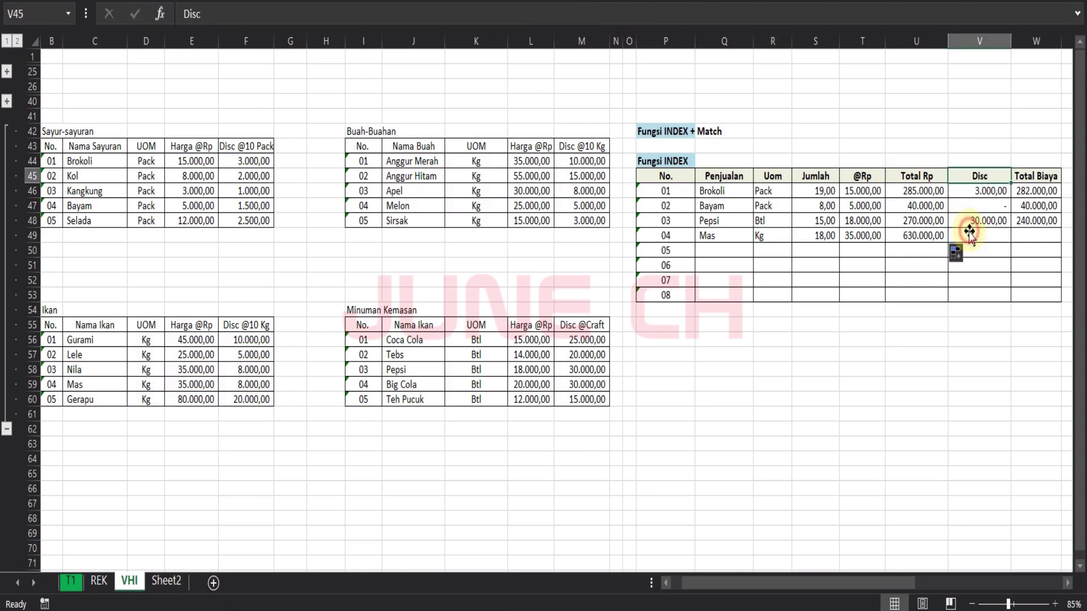
double_click(969, 235)
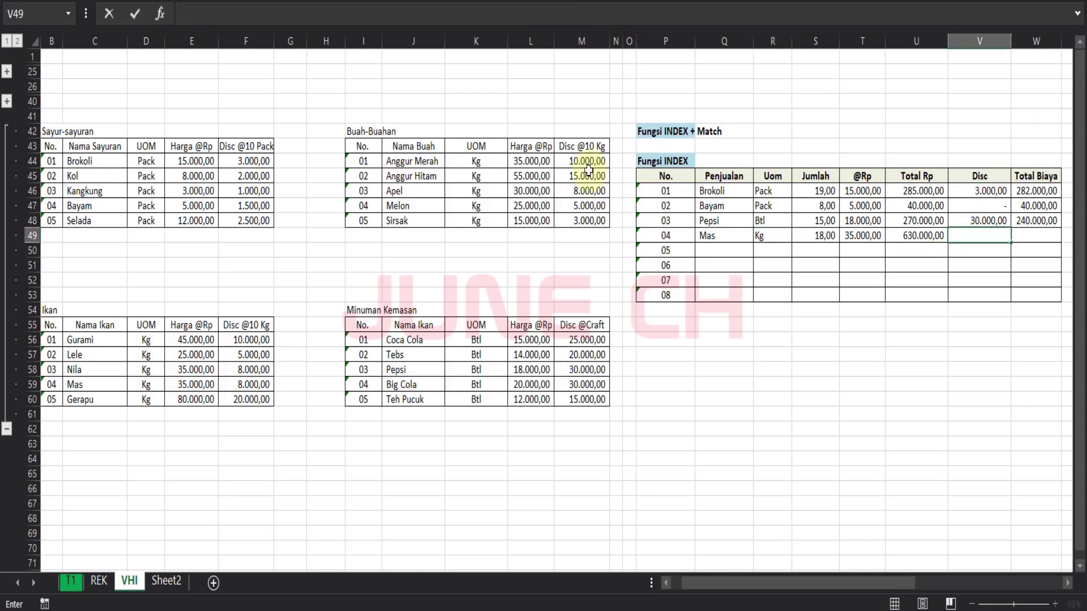
text(=INDEX(($C$44:$F$48;$J$44:$M$48;$C$56:$F$60;$J$56:$M$60);MATCH(Q49;$C$56:$C$60;0);2;3))
- Set the column number in V49's INDEX formula to 4, keeping area number 3, and enter the formula
click(470, 7)
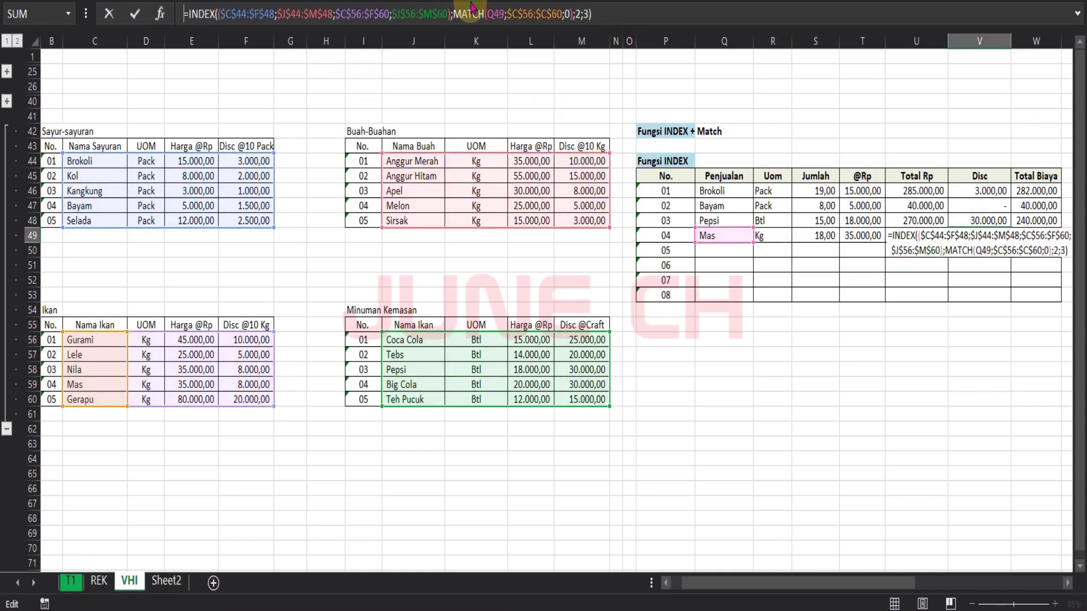
click(581, 13)
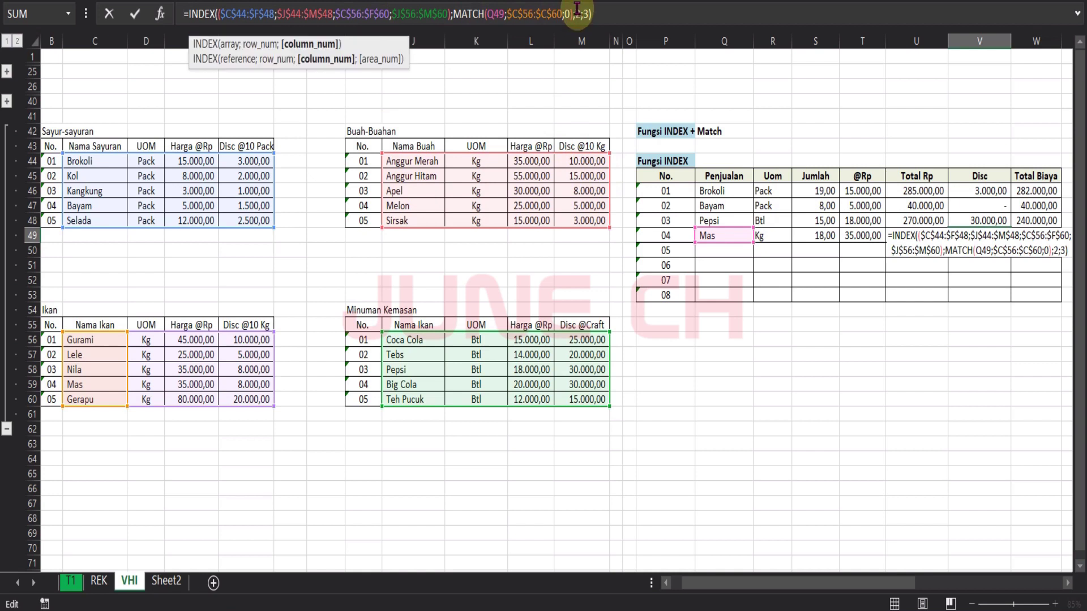
key(Delete)
text(4)
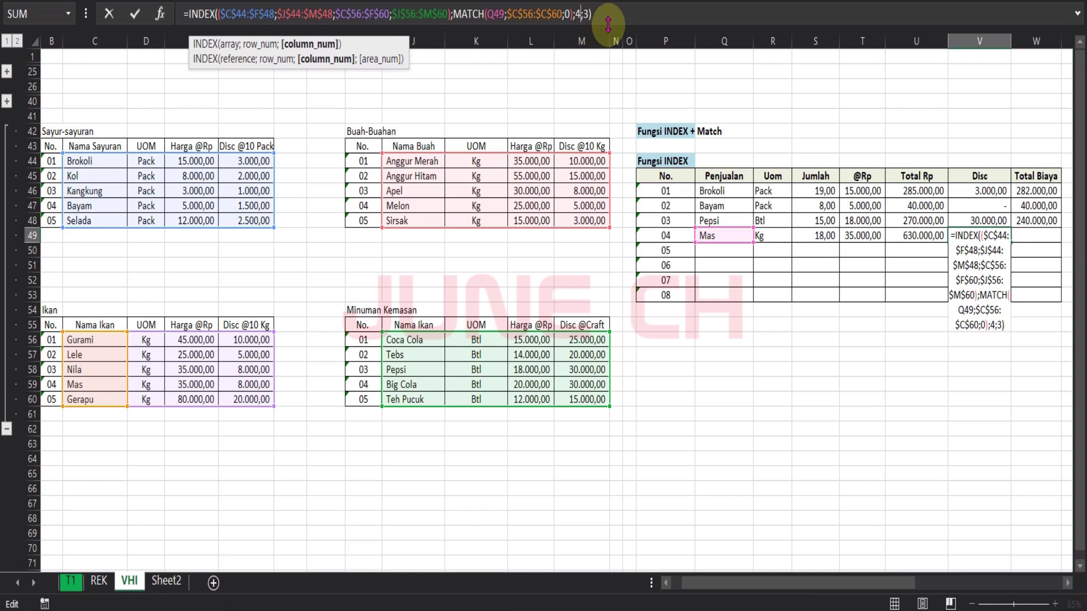
key(Return)
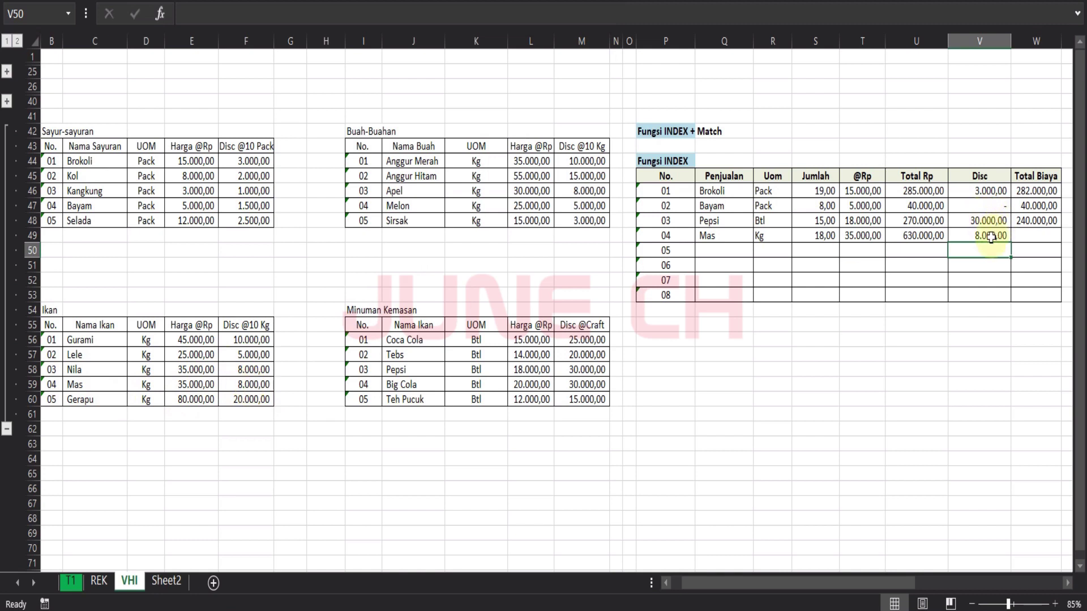
- Fill the Total Biaya formula from W48 down to Mas's row in W49
click(1037, 235)
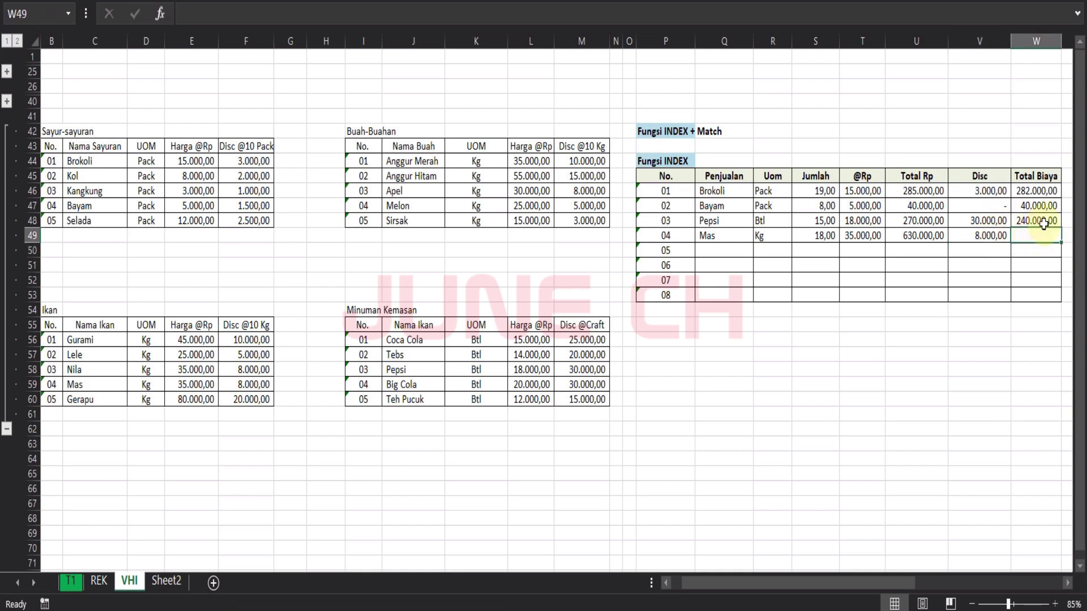
click(1044, 221)
drag(1061, 227, 1060, 239)
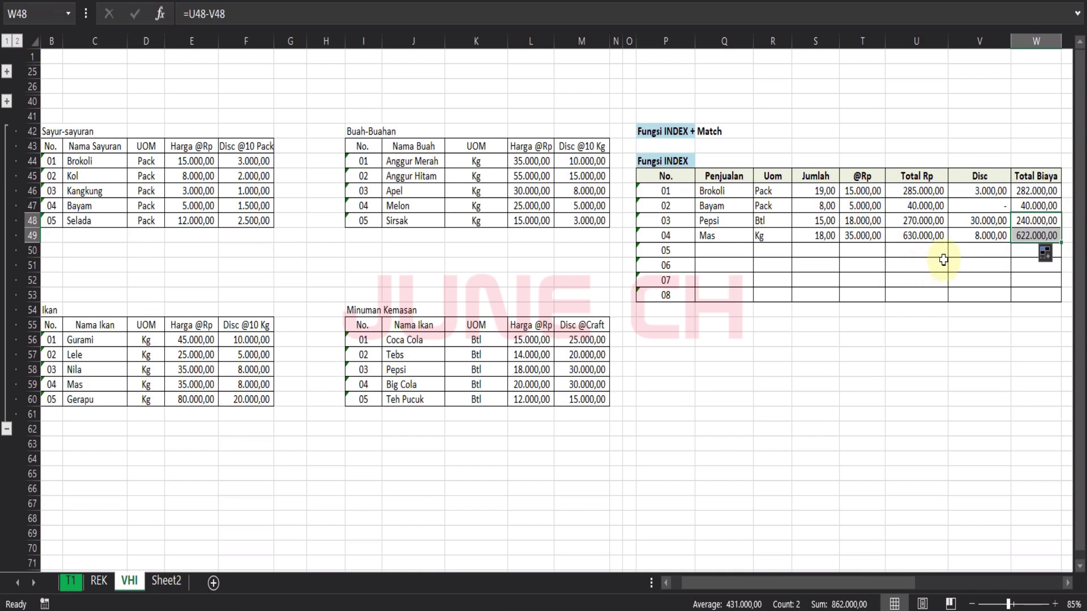
key(Down)
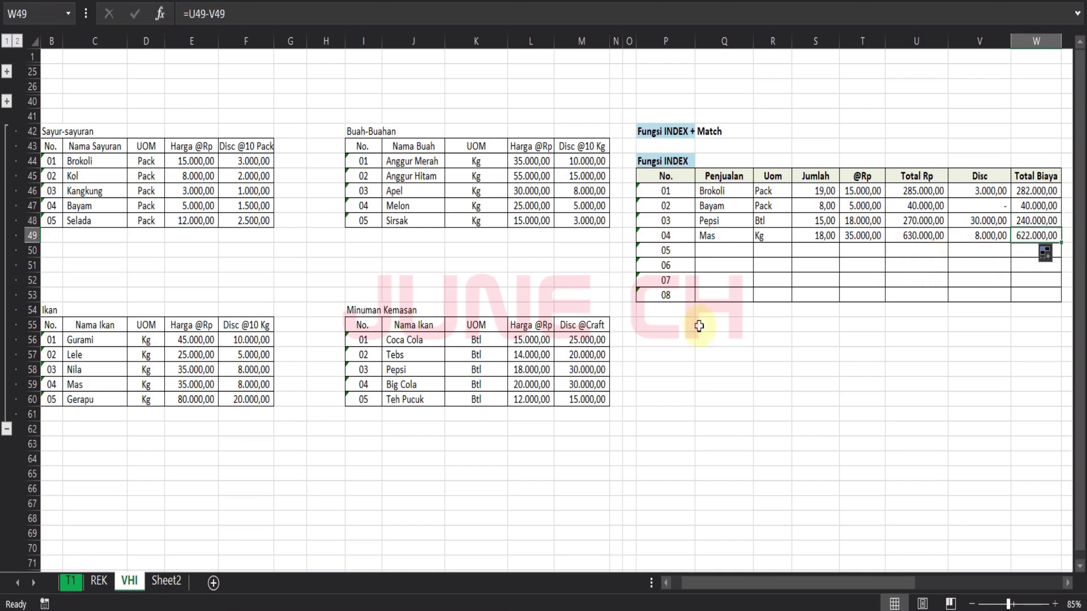